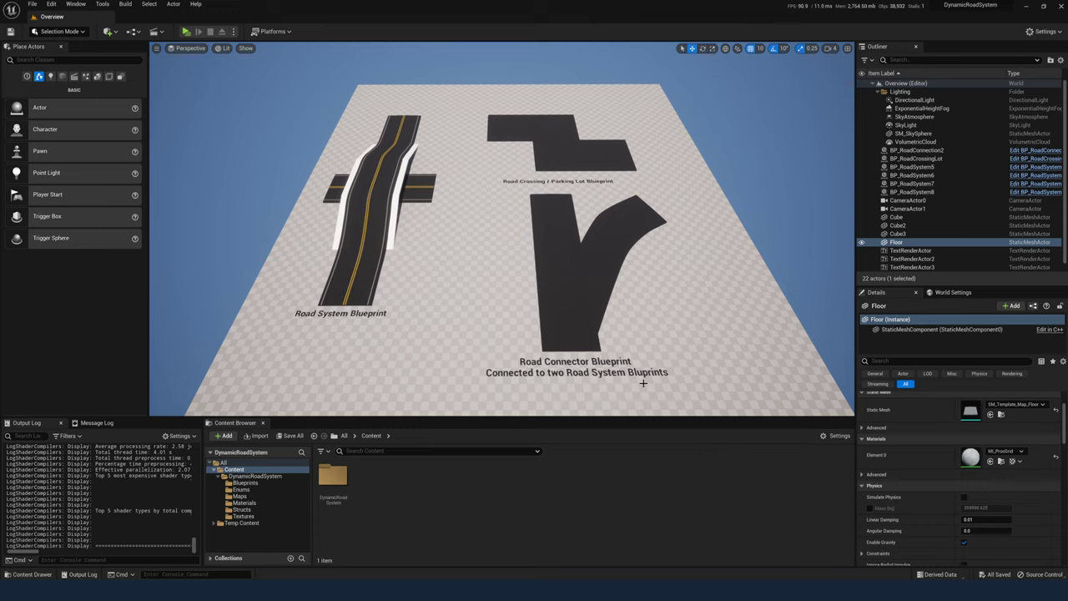
- Search the Plugins browser for the Geometry Script plugin, then close the browser
left_click(51, 5)
left_click(92, 137)
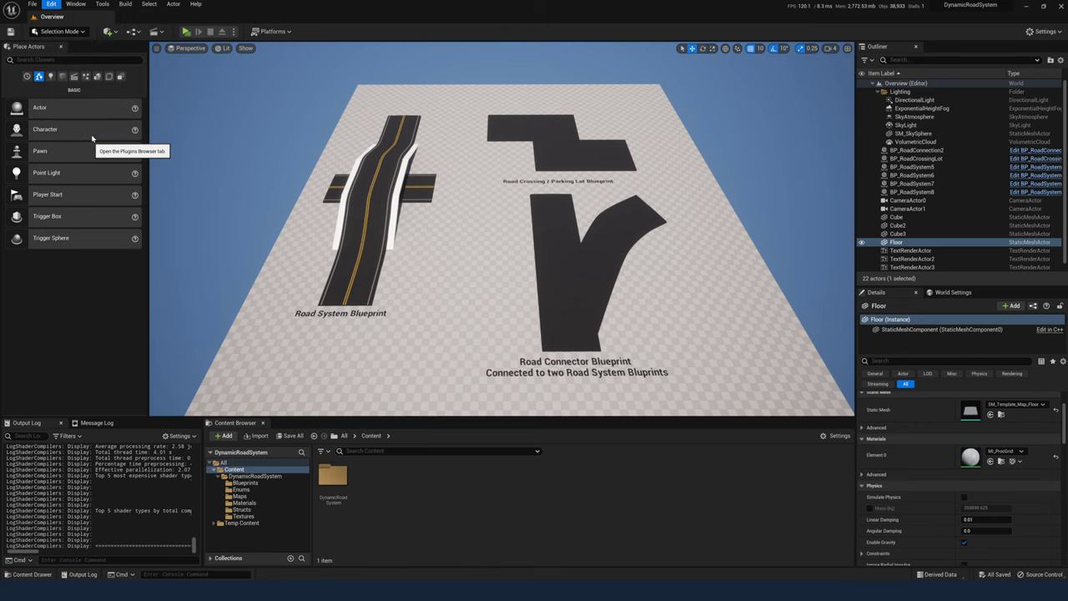
type("geome")
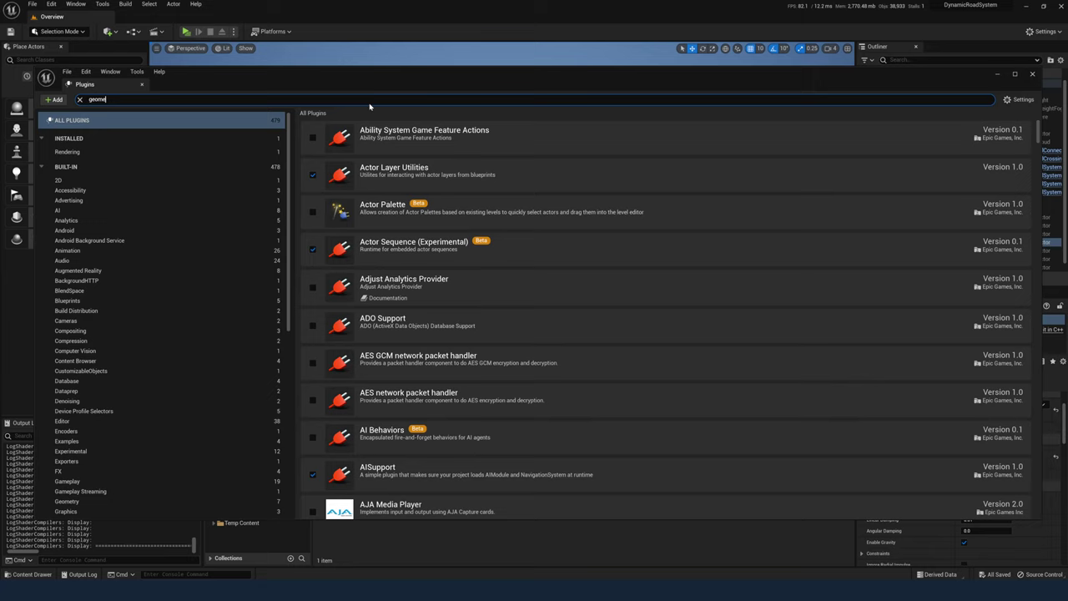
type("try scr")
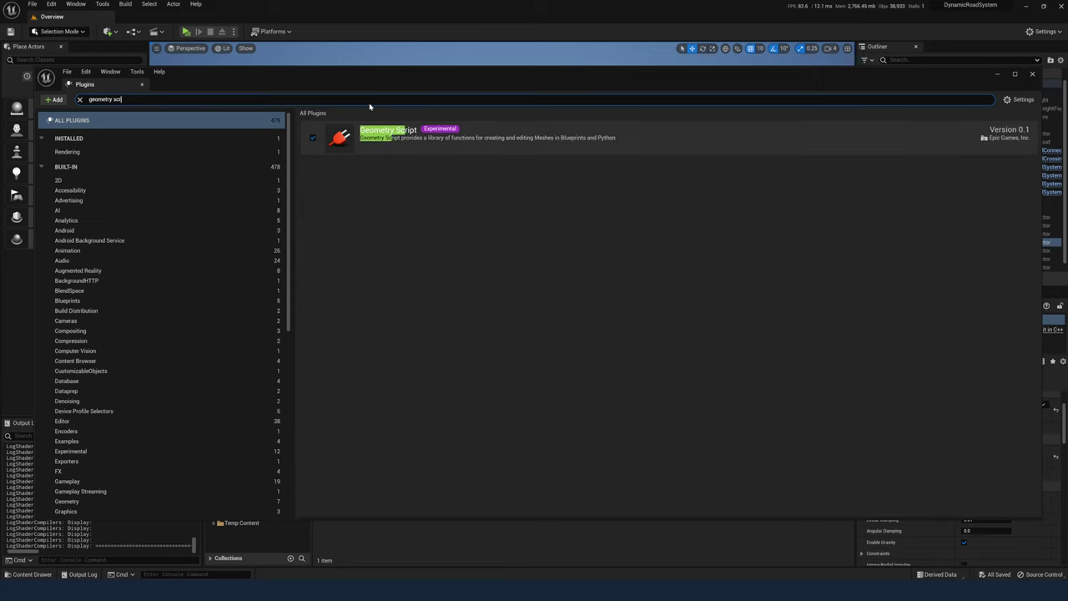
type("ipt")
mouse_move(446, 132)
left_click(1032, 73)
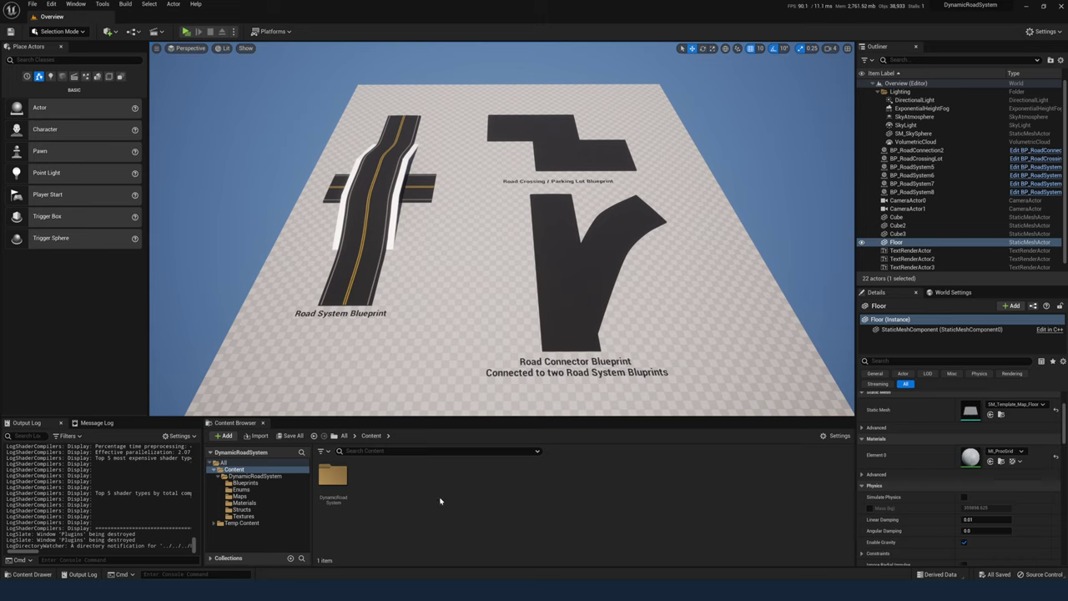
- Load the Overview level from DynamicRoadSystem > Maps, then open the DynamicRoadSystem Blueprints folder
double_click(332, 477)
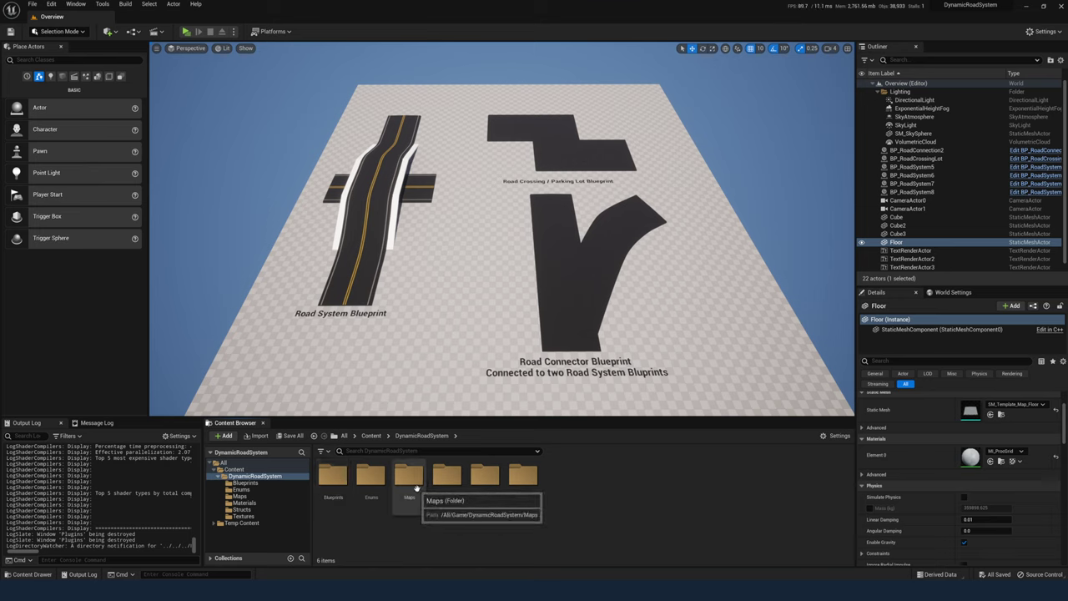
double_click(417, 489)
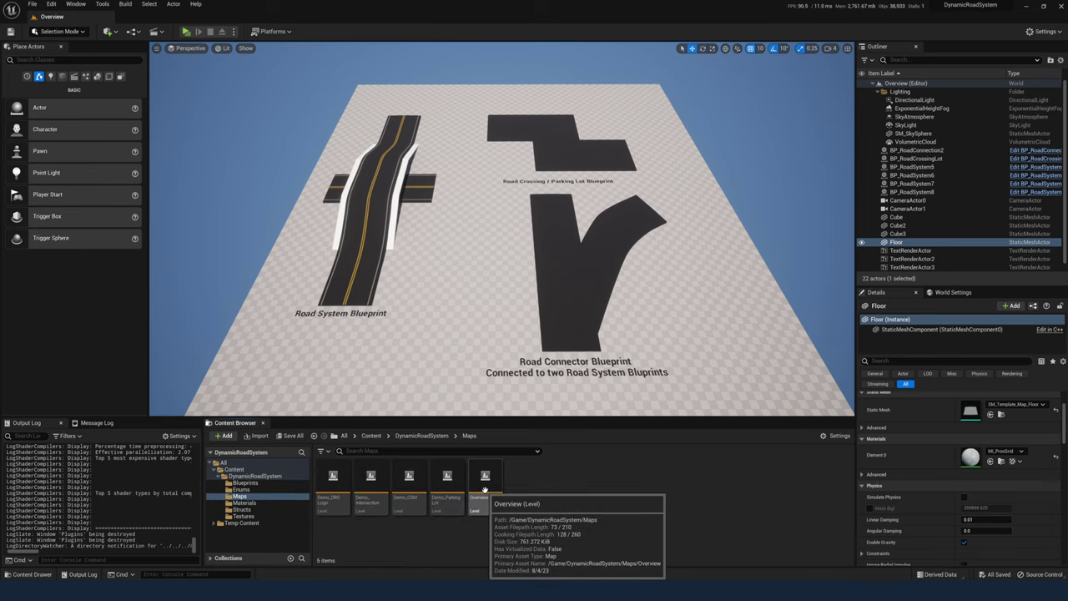
double_click(485, 484)
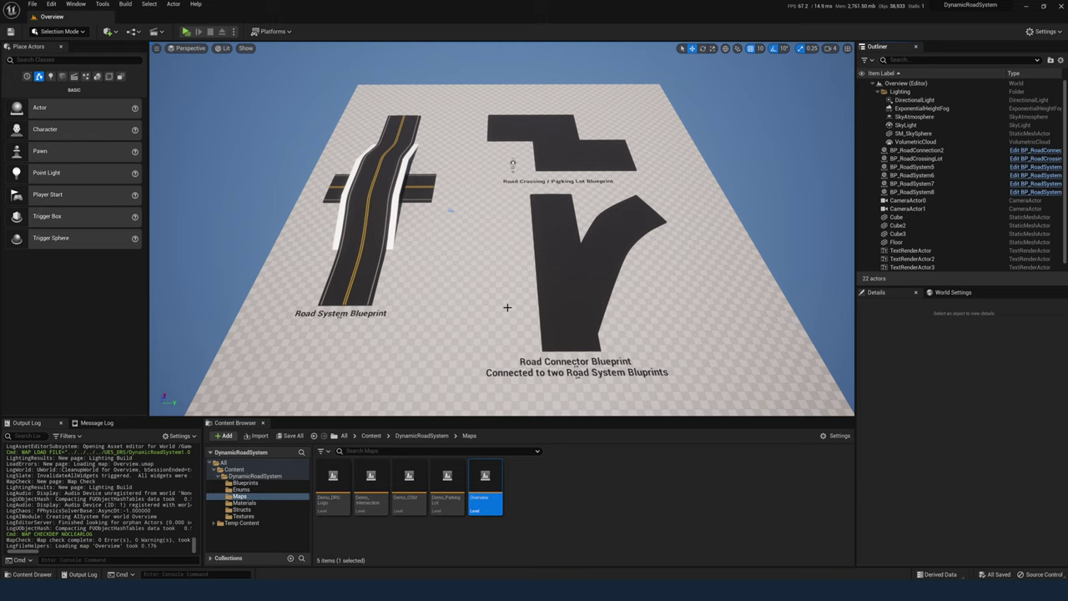
left_click(607, 477)
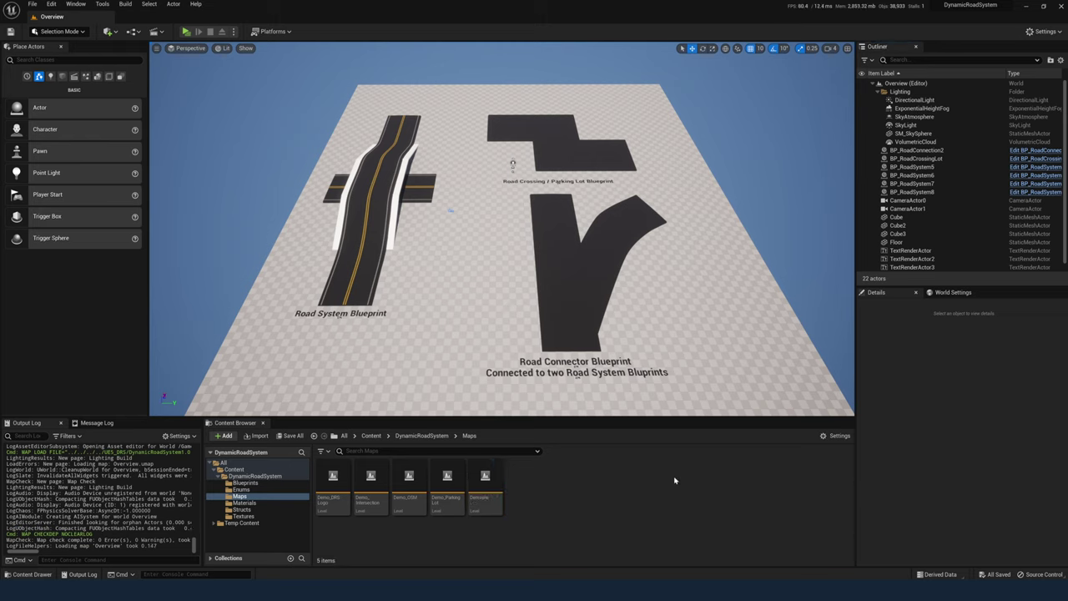
left_click(430, 436)
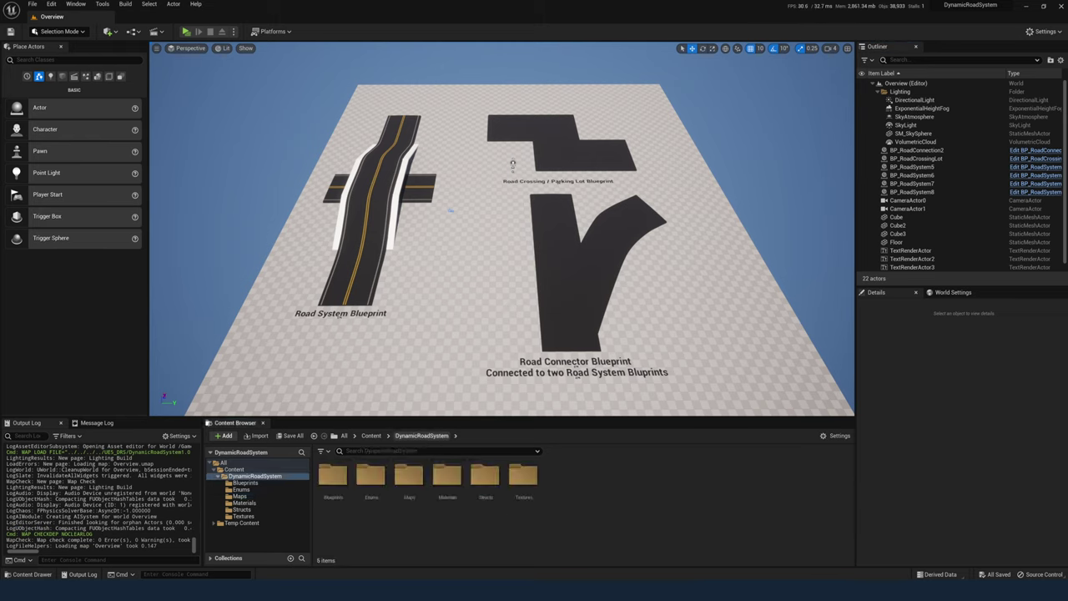
left_click(330, 499)
double_click(330, 499)
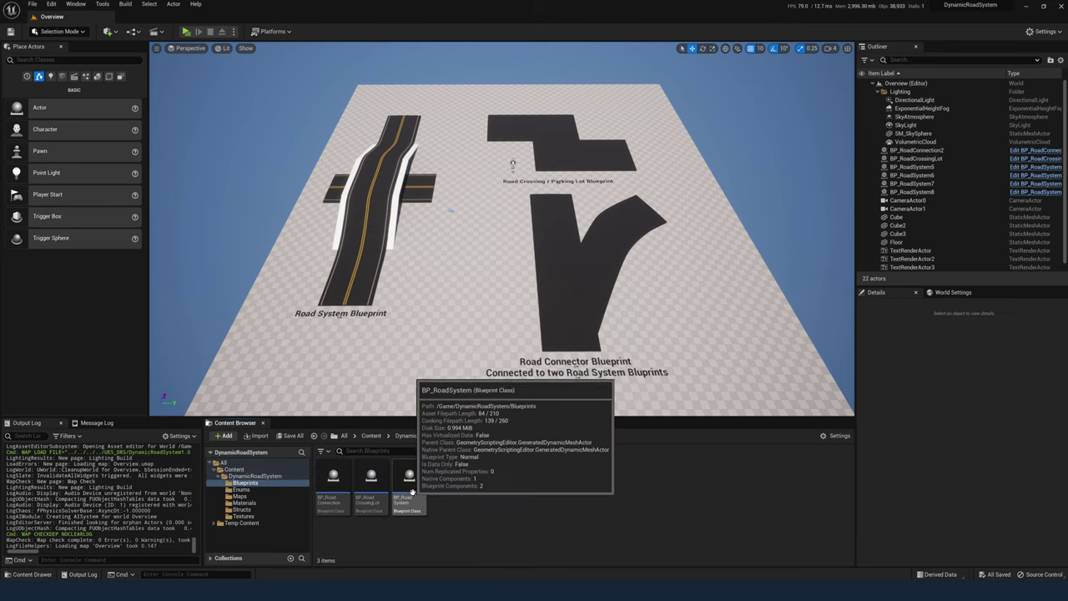
- Drag a BP_RoadSystem piece onto the floor beside the Road System Blueprint label
left_click_drag(411, 492, 443, 306)
right_click_drag(463, 311, 755, 398)
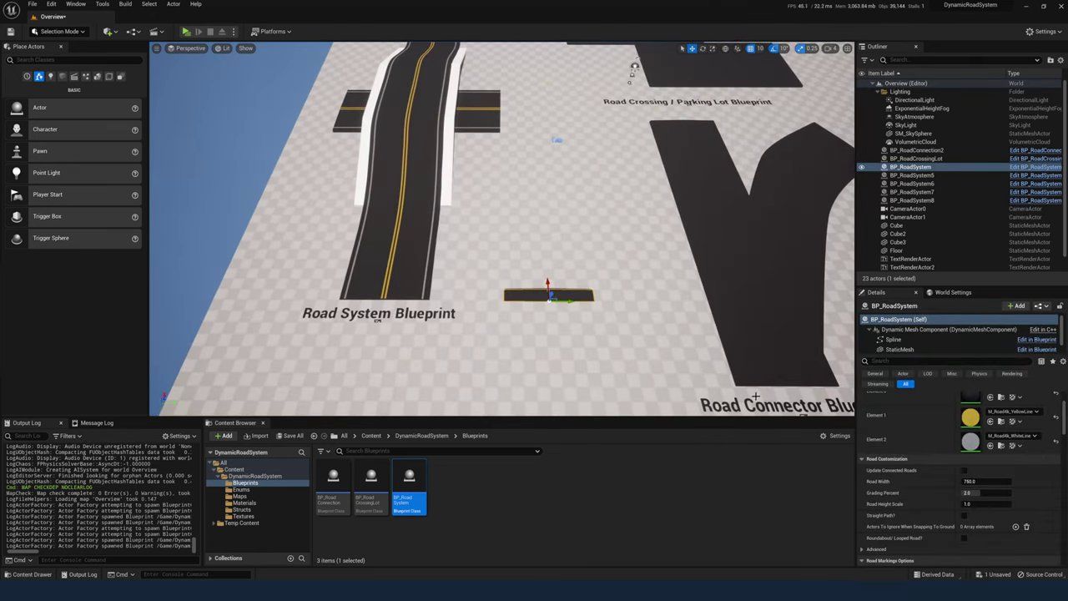
scroll(997, 457, "up", 2)
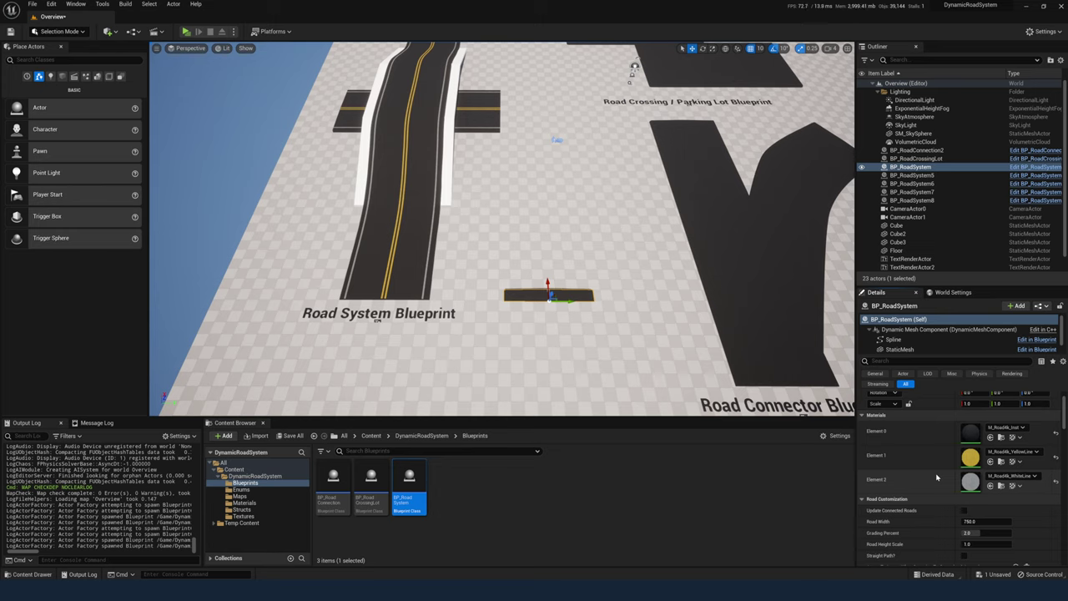
scroll(937, 483, "down", 1)
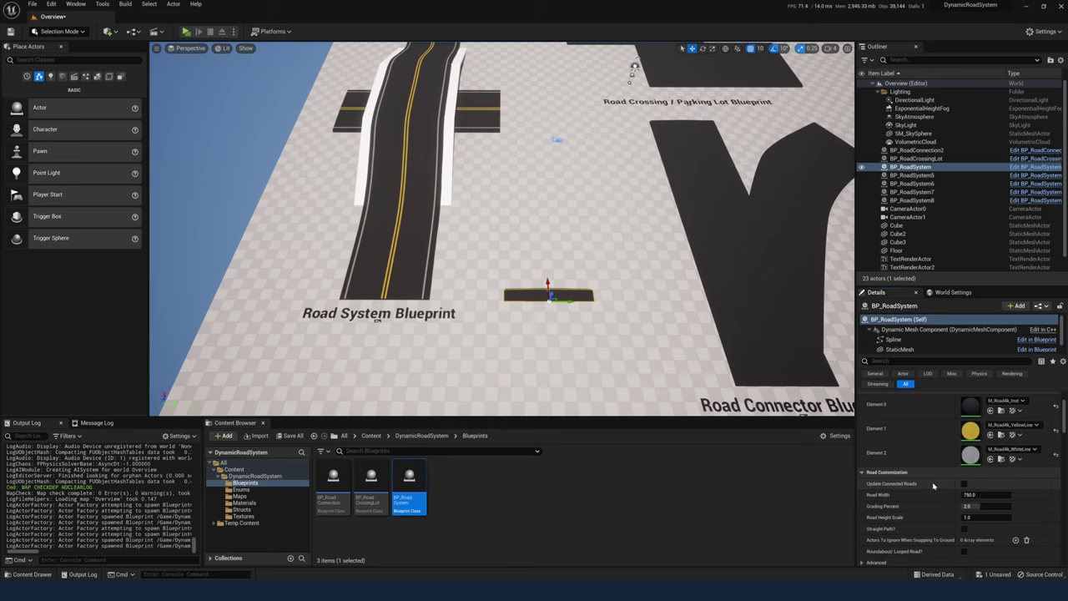
scroll(934, 485, "down", 1)
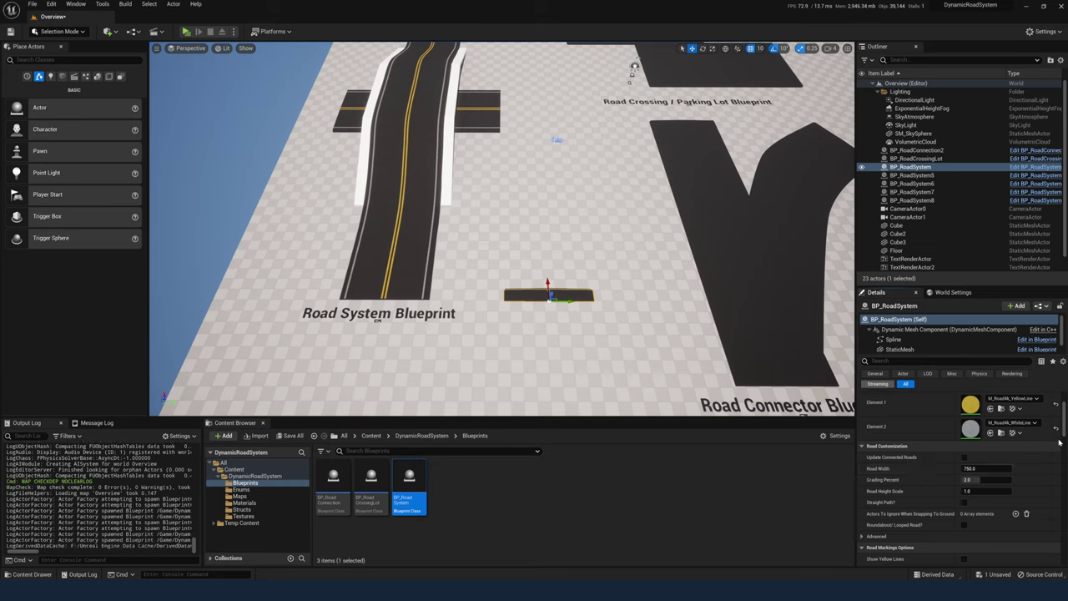
- Briefly widen the new road and BP_RoadSystem7, then reset both Road Widths to 750
left_click_drag(996, 470, 1046, 469)
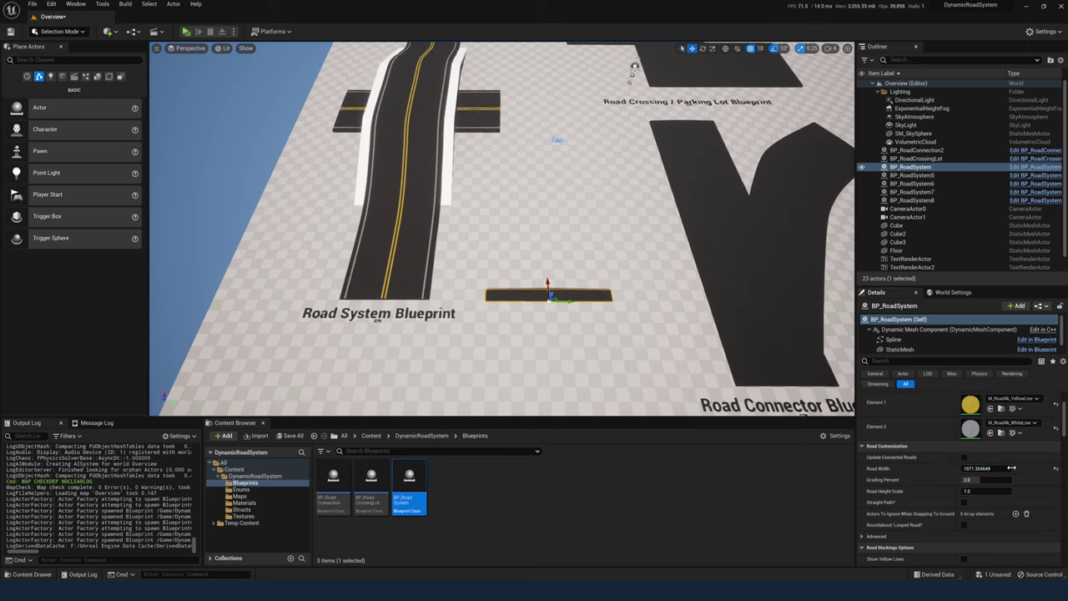
left_click(1055, 470)
left_click(421, 278)
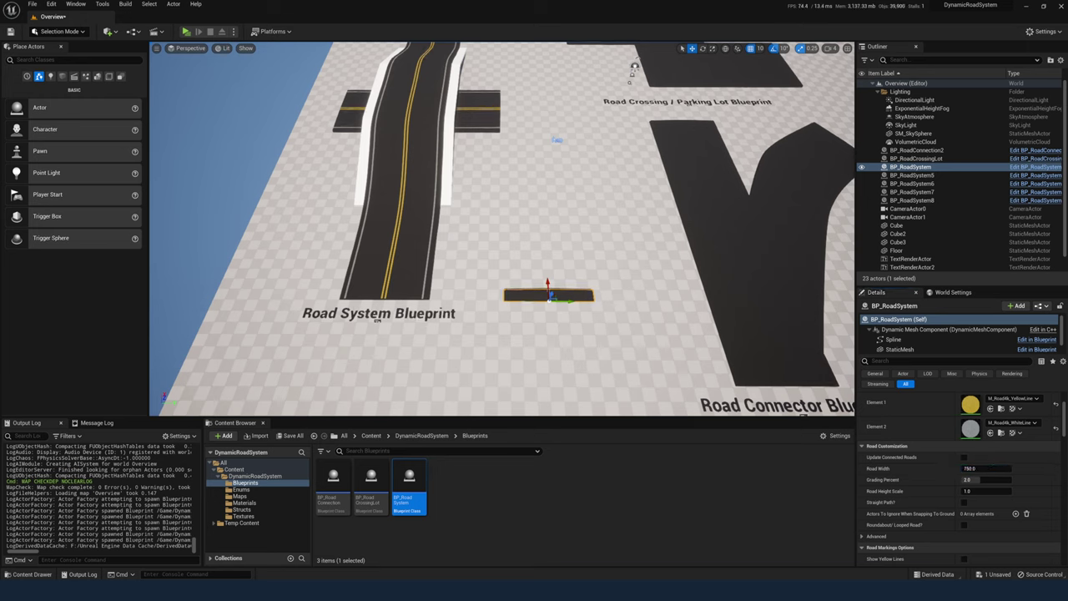
left_click_drag(980, 468, 1055, 472)
left_click(1056, 470)
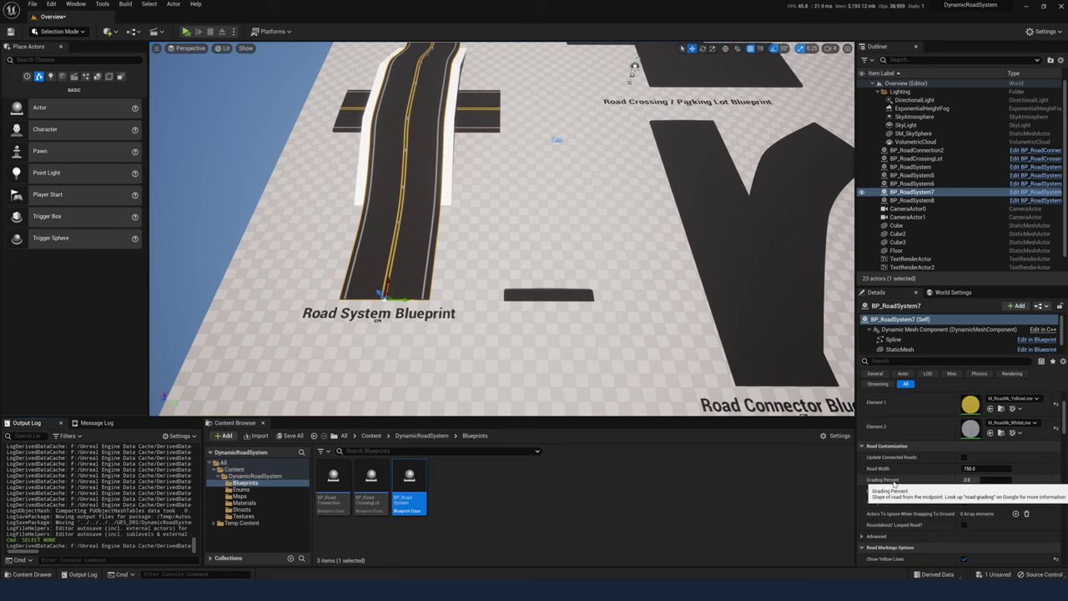
- Fly up to BP_RoadSystem7 and set its Grading Percent to 0, then drag it to 5.0
right_click_drag(534, 251, 415, 242)
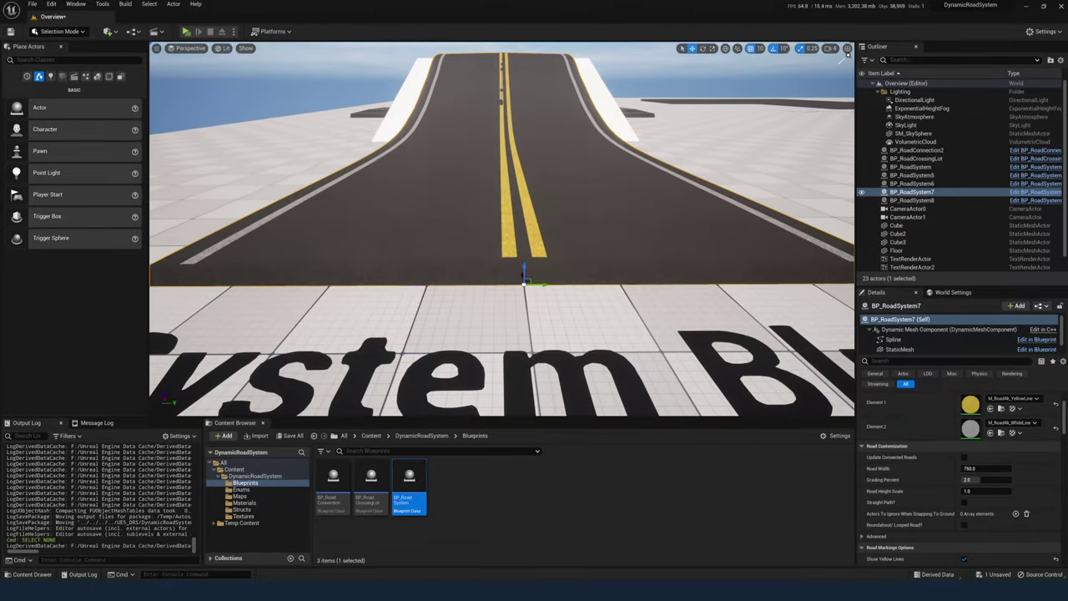
left_click(976, 481)
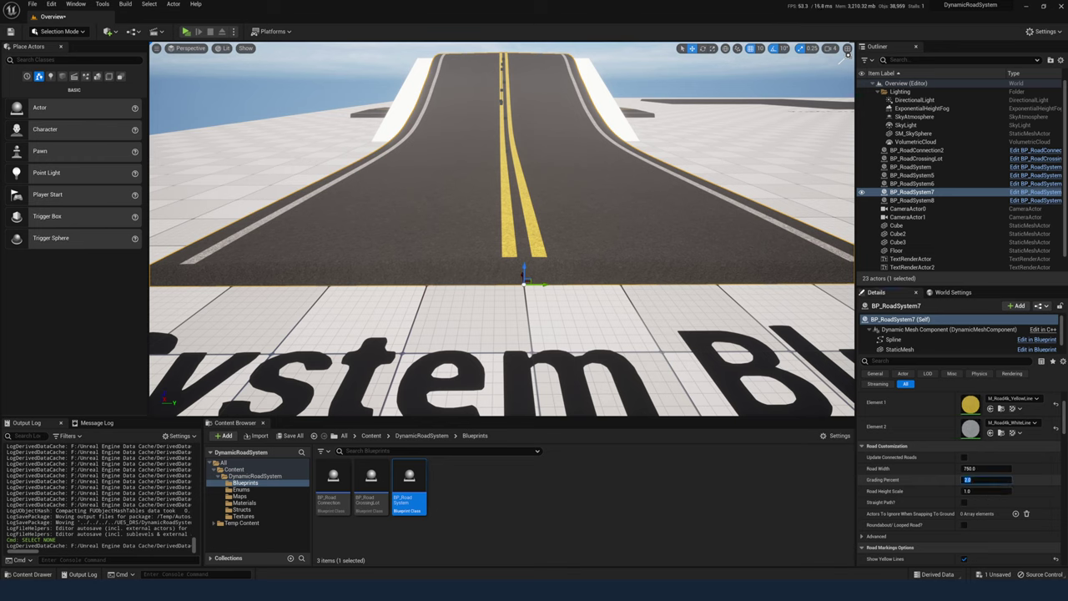
type("0")
key("Return")
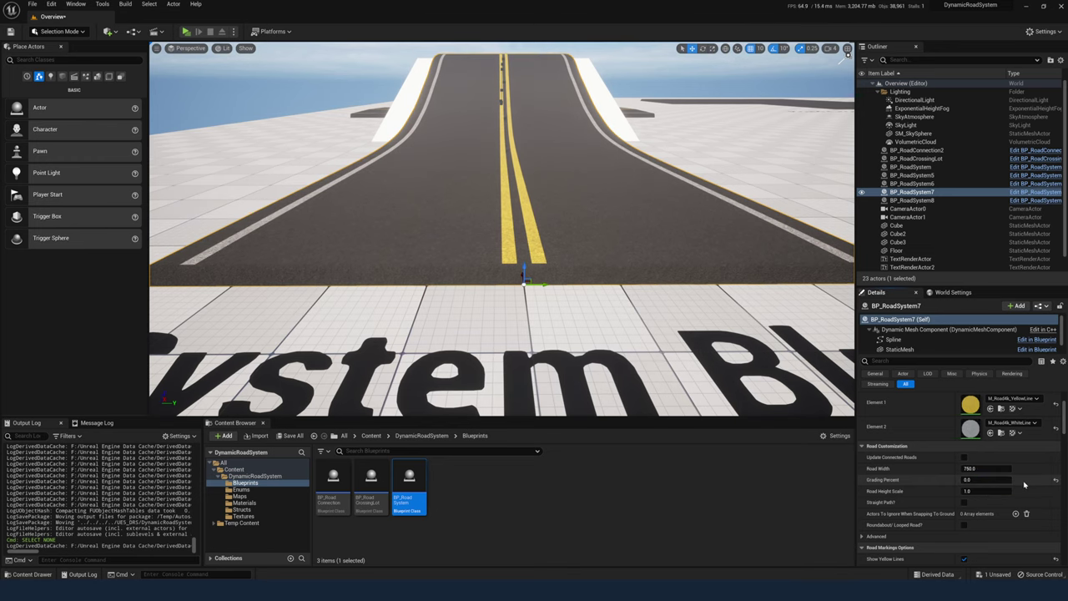
left_click_drag(988, 481, 1024, 482)
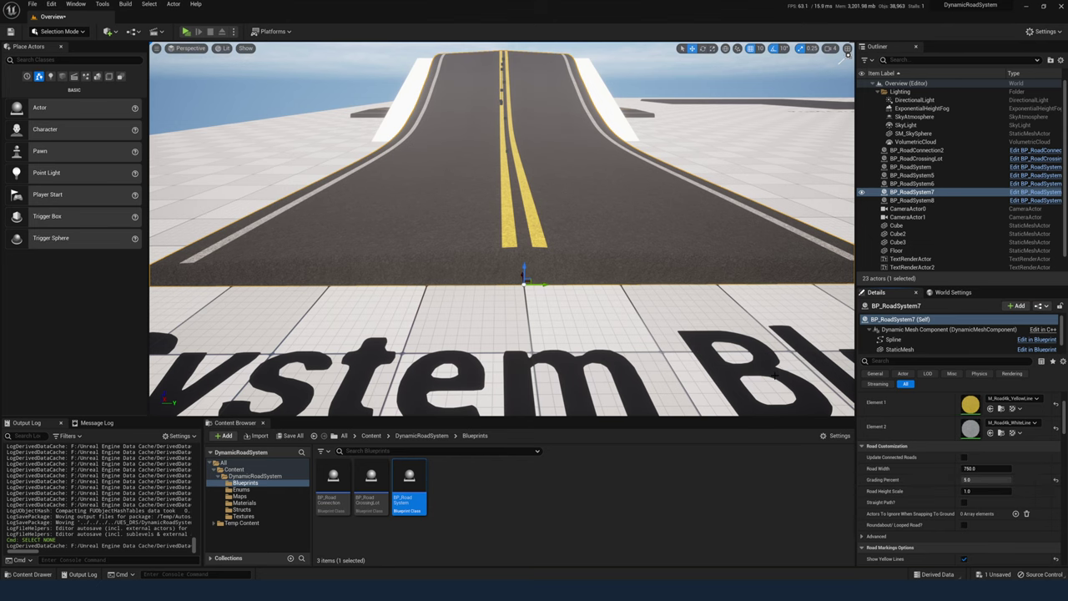
scroll(774, 376, "up", 3)
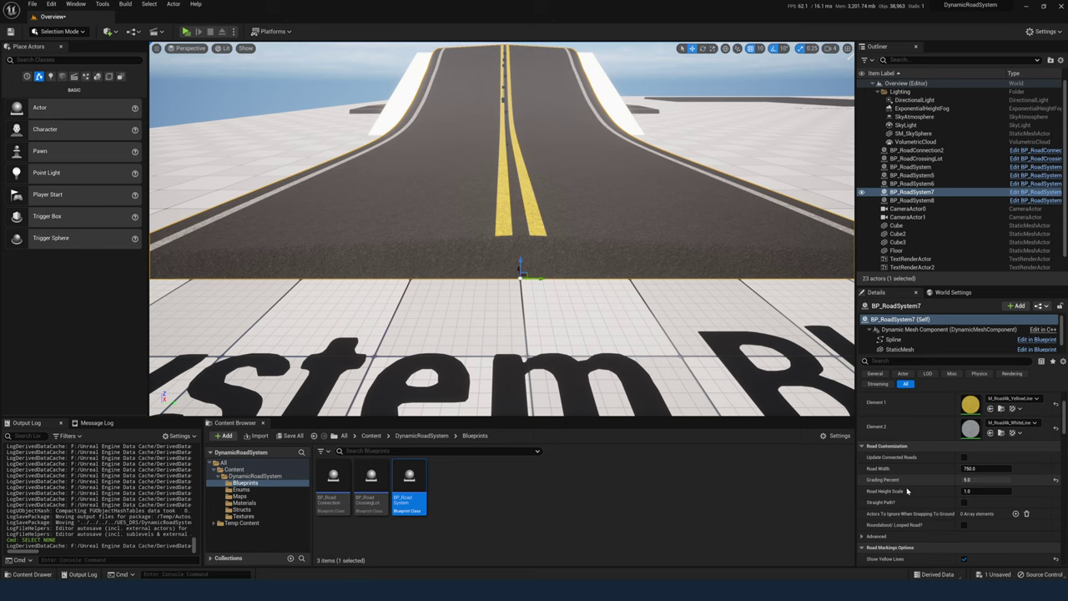
- Reset Grading Percent to its 2.0 default and set Road Height Scale to 0.5
left_click(1056, 480)
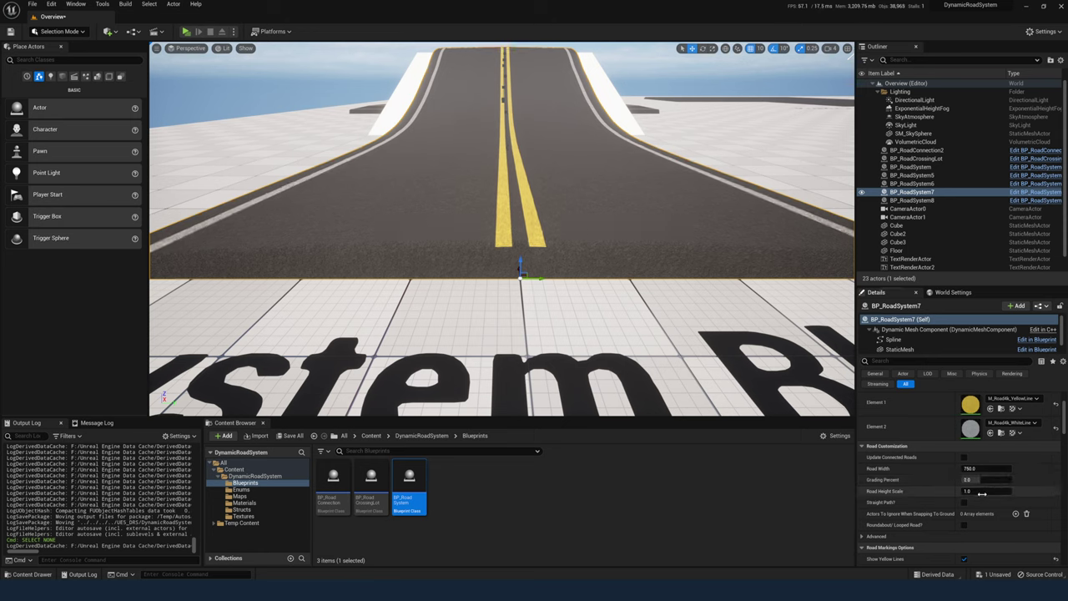
left_click(969, 491)
type("0.5")
key("Return")
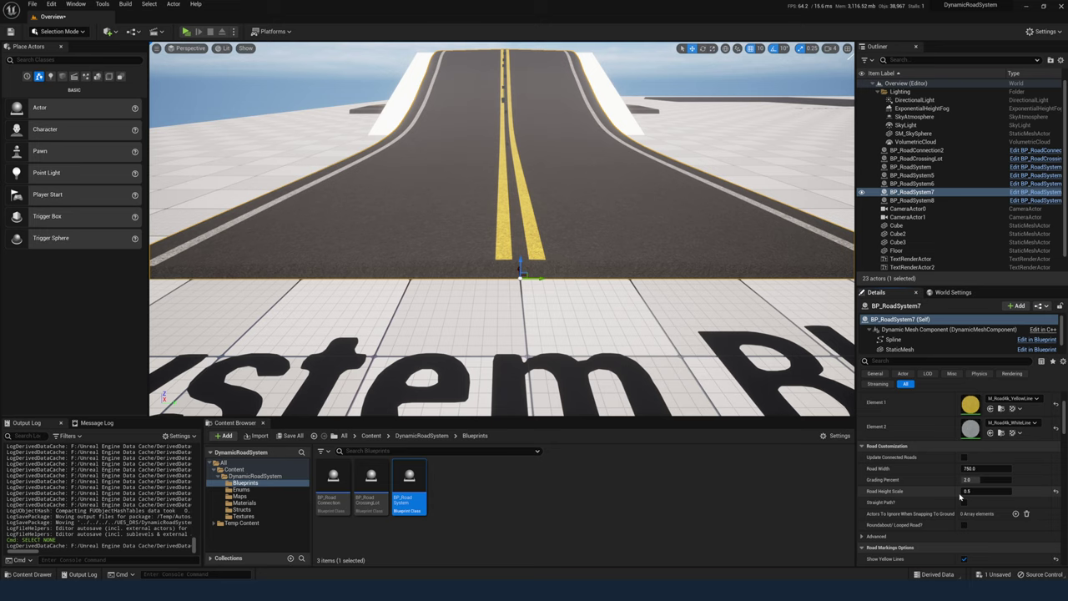
- Drag Road Height Scale to near zero, reset it to 1.0, then enter 5.0
mouse_move(986, 494)
left_click_drag(992, 491, 960, 492)
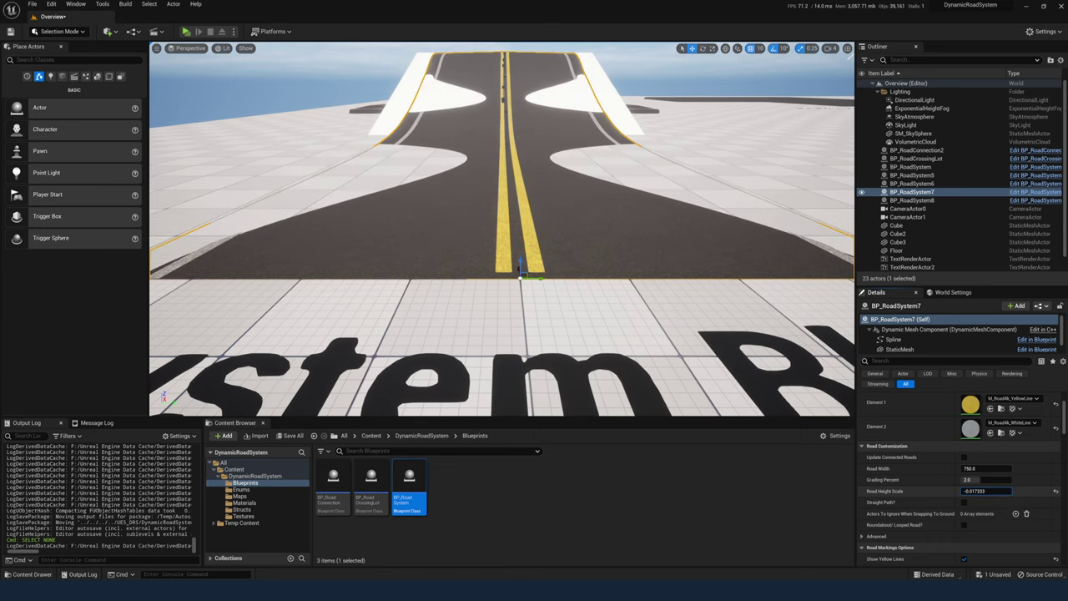
left_click(1057, 492)
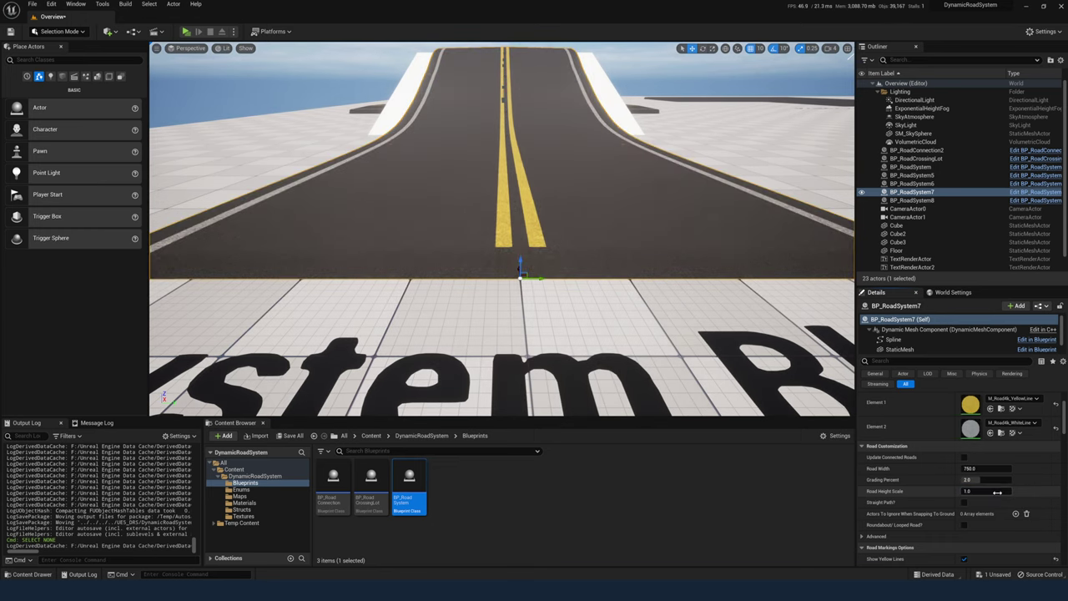
type("5")
key("Return")
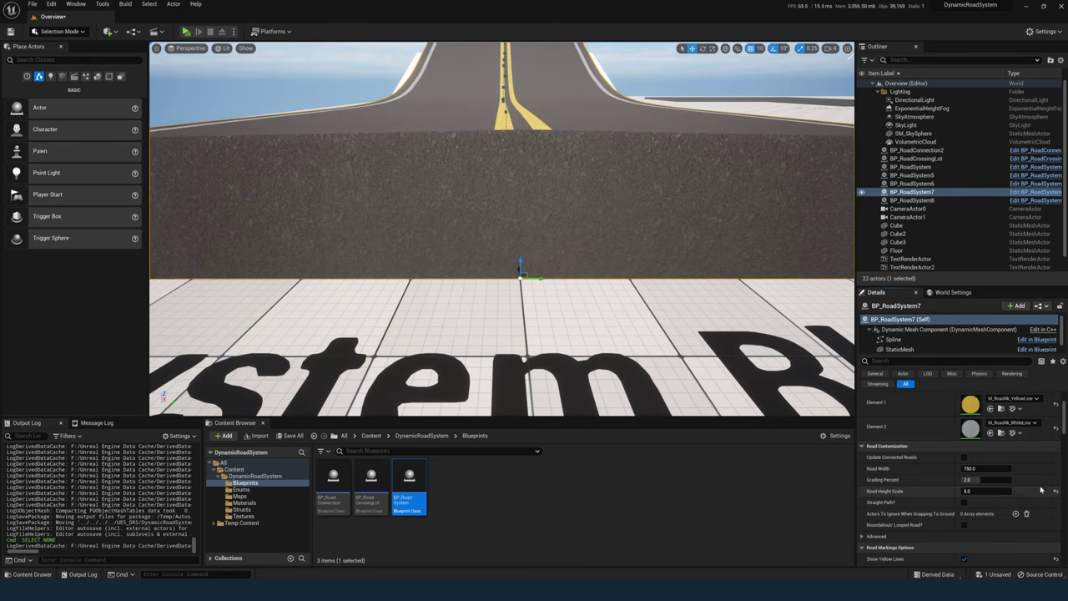
- Reset Road Height Scale to 1.0 and turn off Straight Path? so BP_RoadSystem7 curves
left_click(1055, 491)
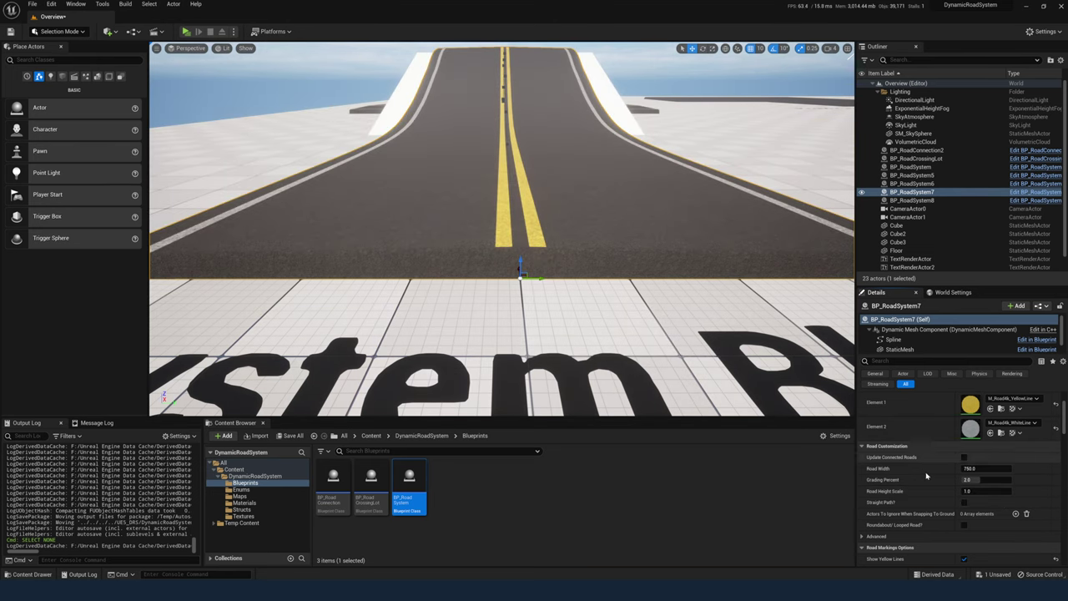
left_click(964, 502)
right_click_drag(517, 275, 400, 294)
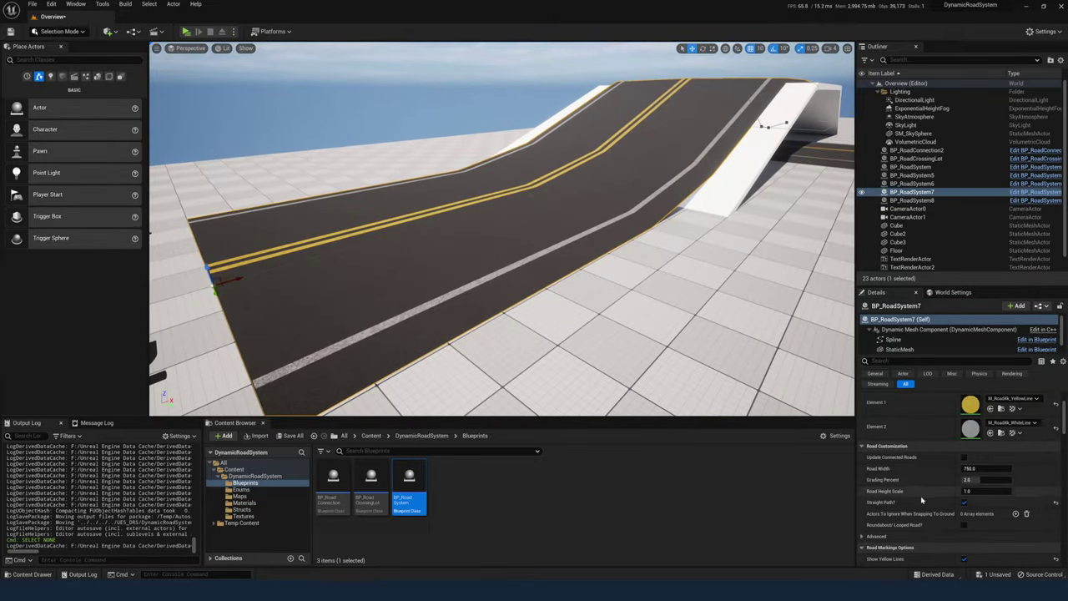
left_click(964, 501)
right_click_drag(501, 275, 392, 286)
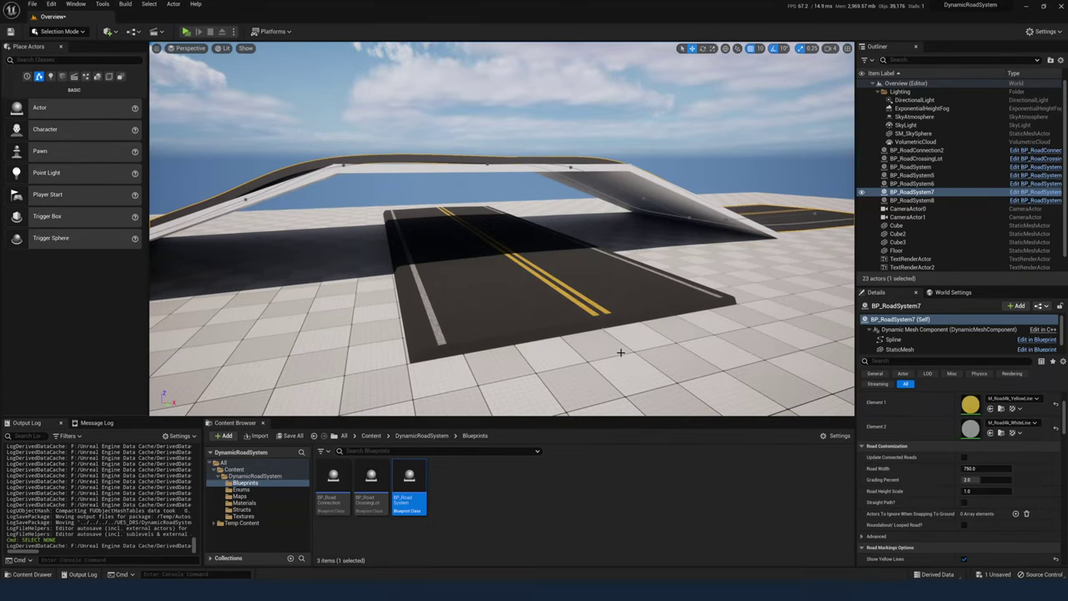
- Clear BP_RoadSystem8's Actors To Ignore, add two entries, and pick BP_RoadSystem and Cube3
left_click(587, 309)
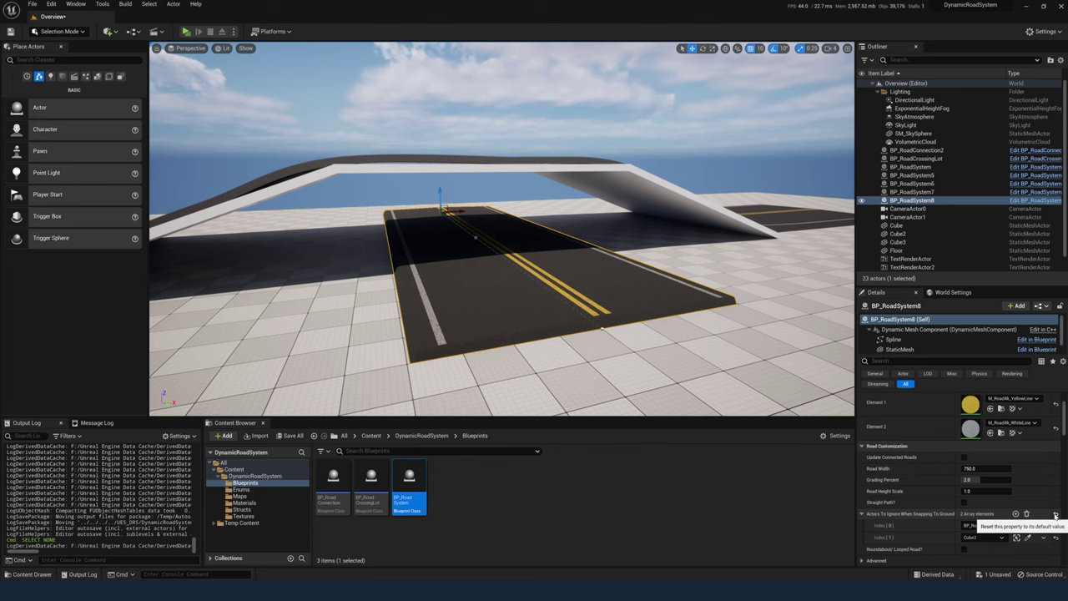
left_click(1026, 513)
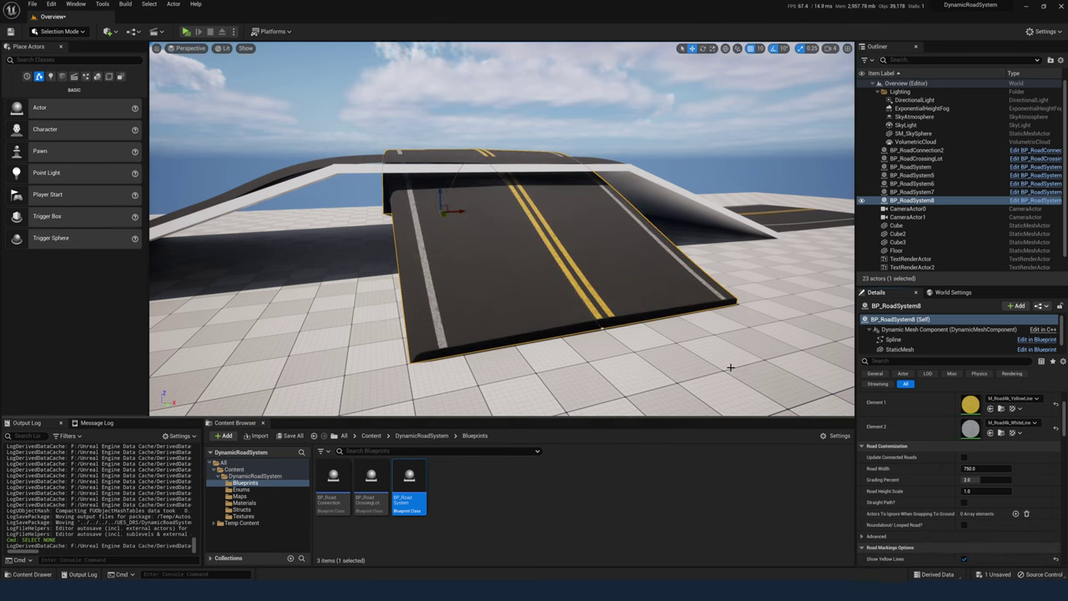
left_click(1016, 514)
left_click(1016, 514)
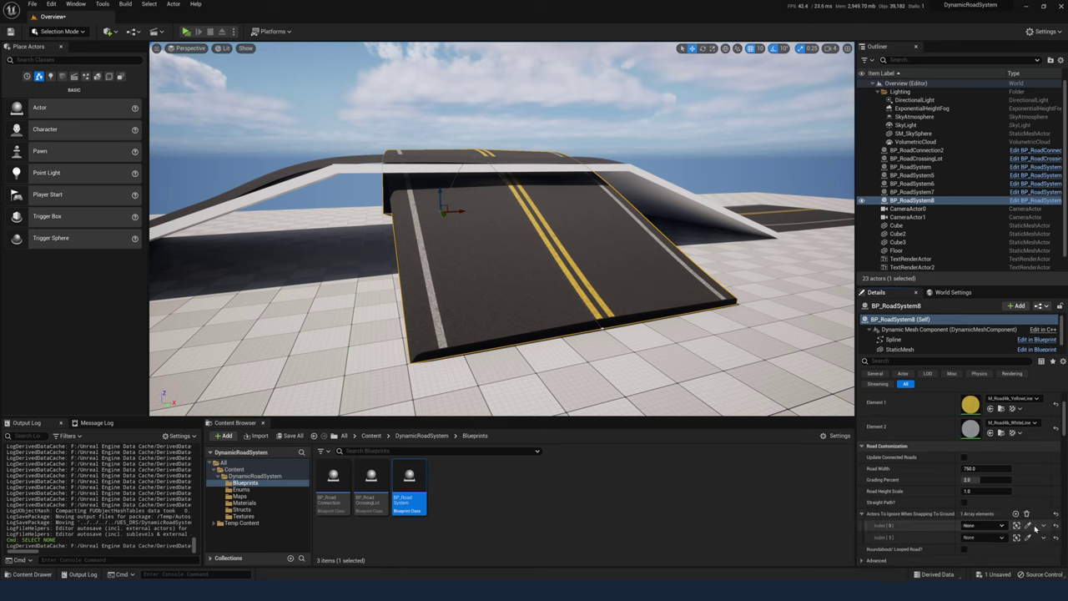
left_click(1027, 525)
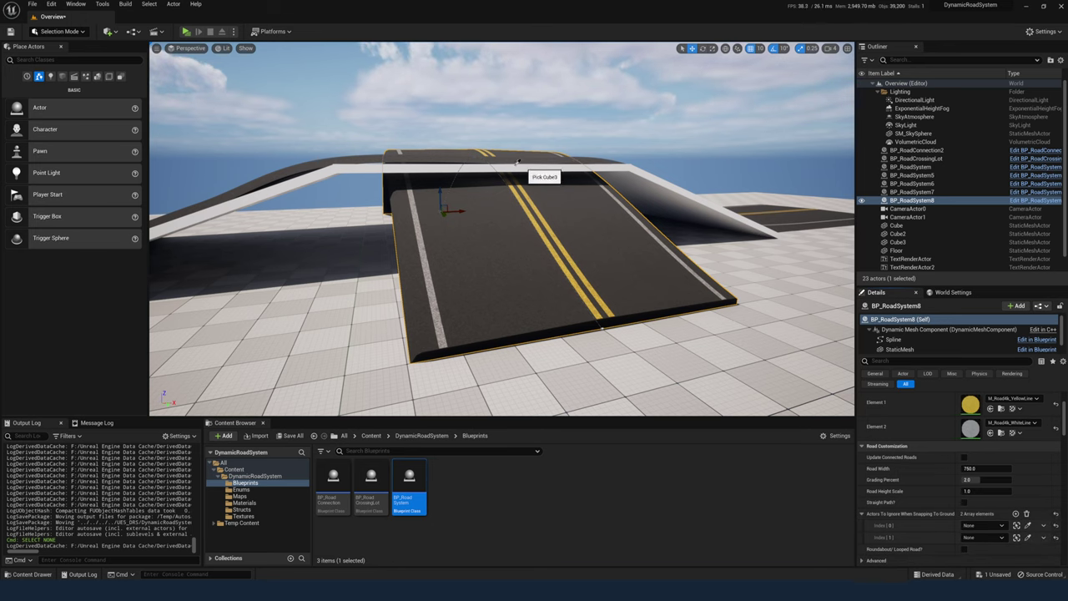
left_click(361, 153)
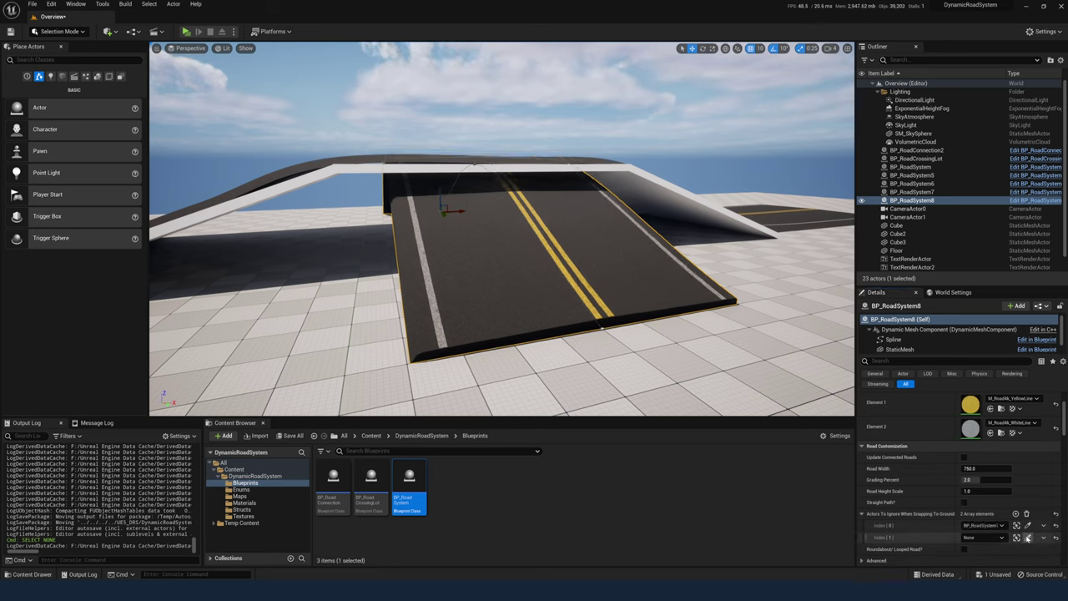
left_click(1027, 538)
left_click(543, 168)
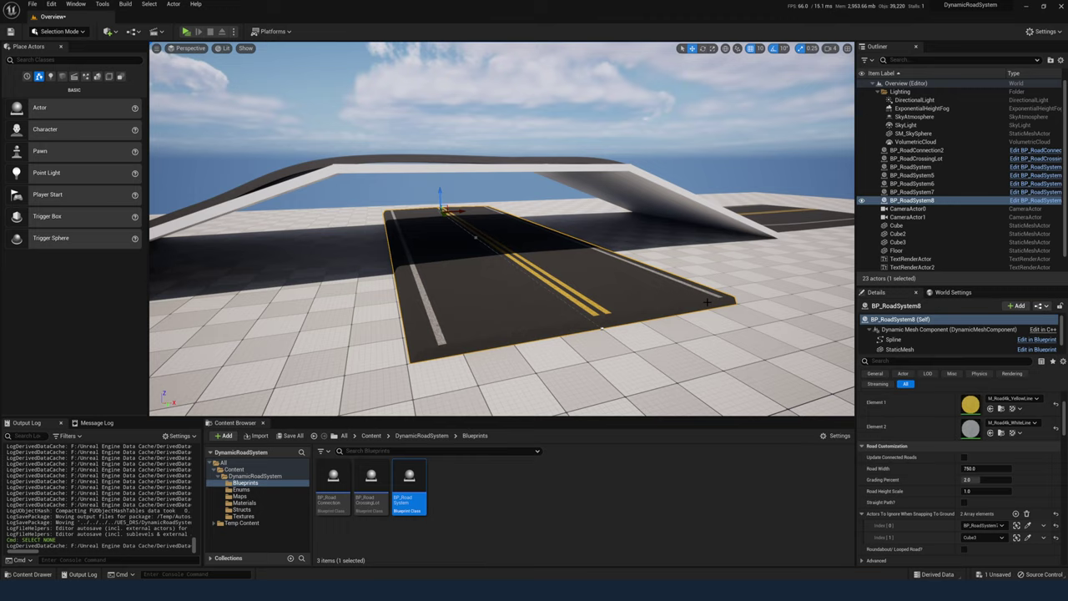
- Select the short BP_RoadSystem strip and drag its spline points to widen and bend it
mouse_move(675, 288)
right_mouse_down()
mouse_move(154, 305)
mouse_move(272, 207)
mouse_move(662, 303)
right_mouse_up()
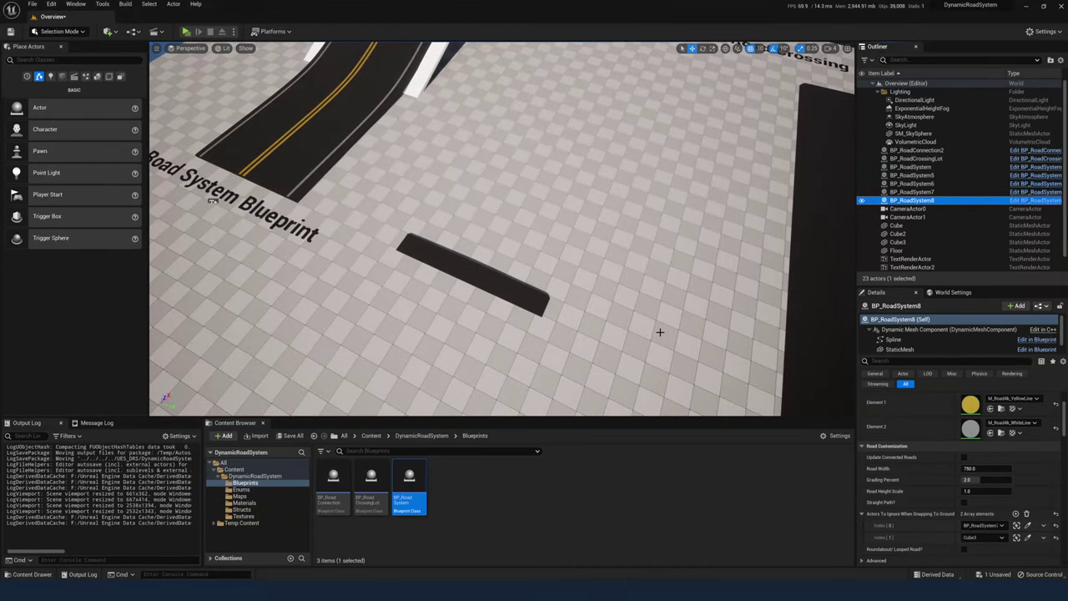
left_click(489, 277)
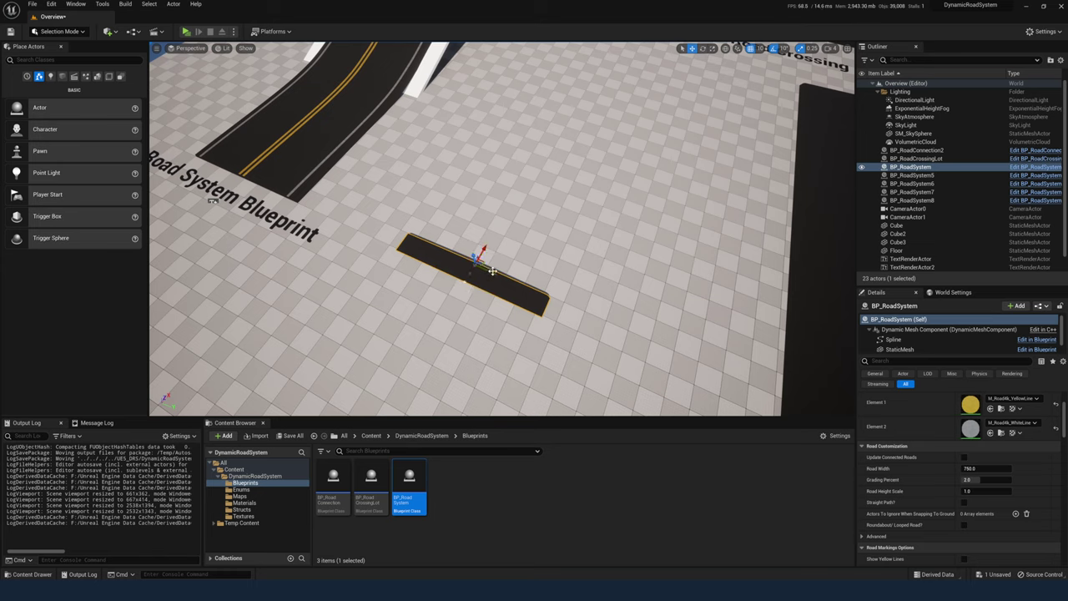
left_click_drag(476, 257, 516, 135)
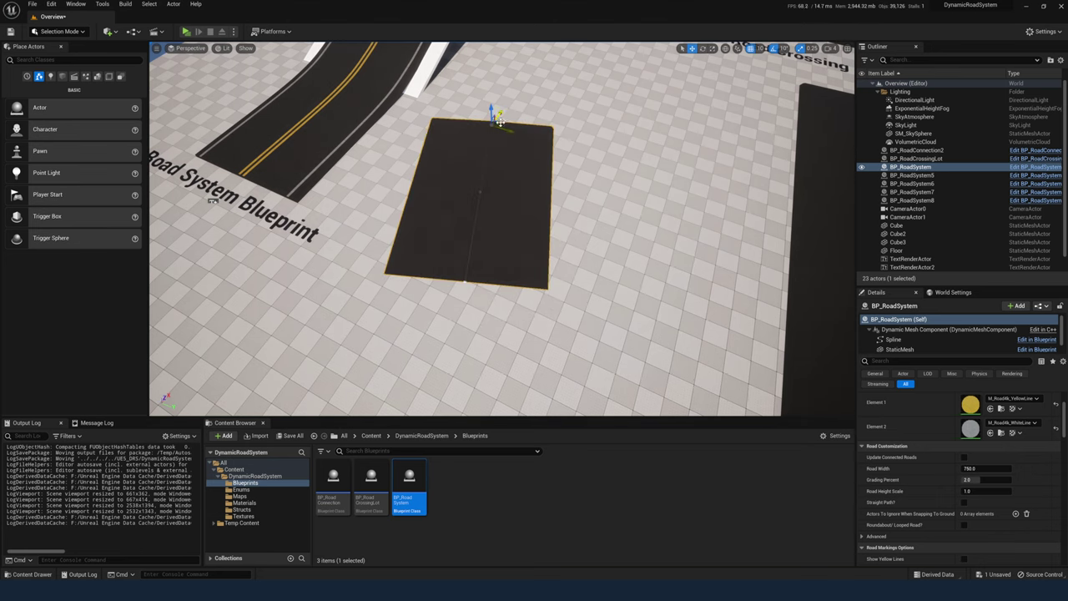
left_click_drag(498, 117, 735, 202)
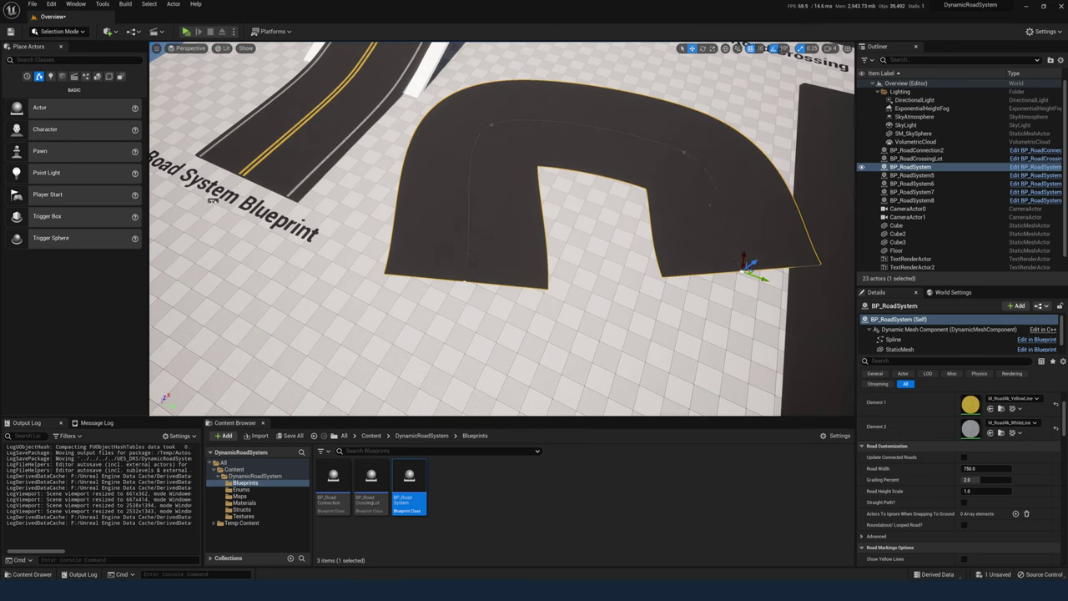
- Pull out the start point, delete the middle spline point, and loop the start into a G
left_click(469, 278)
left_click_drag(469, 278, 323, 407)
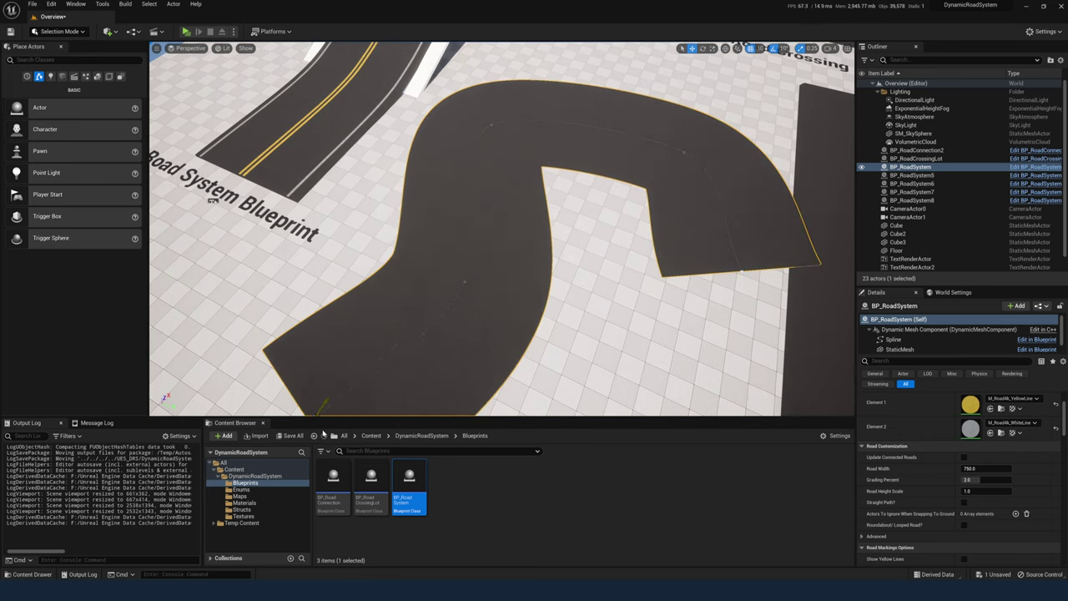
scroll(384, 382, "down", 5)
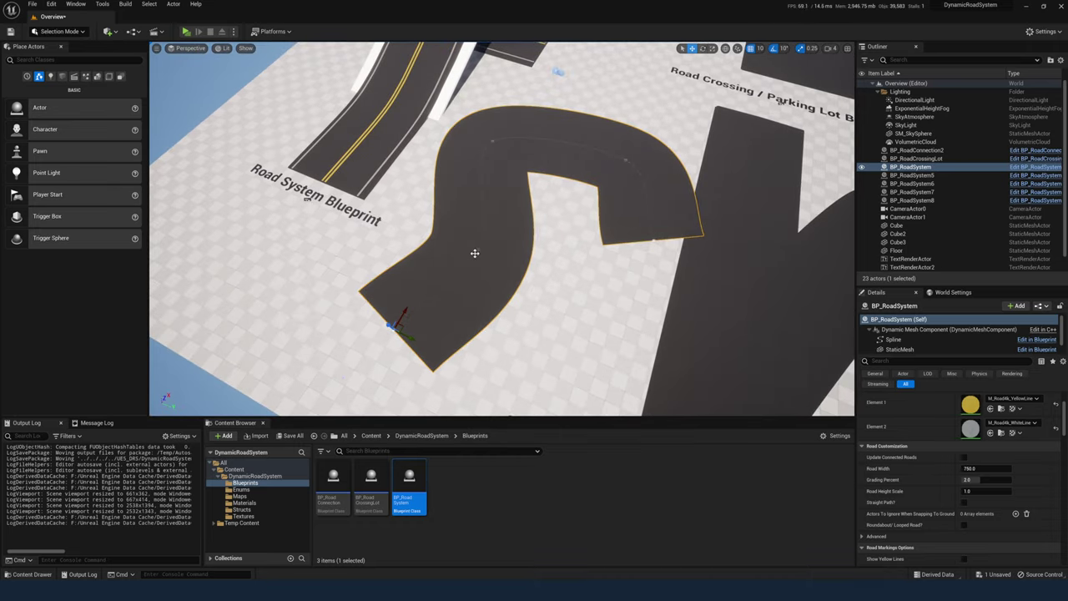
left_click(477, 247)
key("Delete")
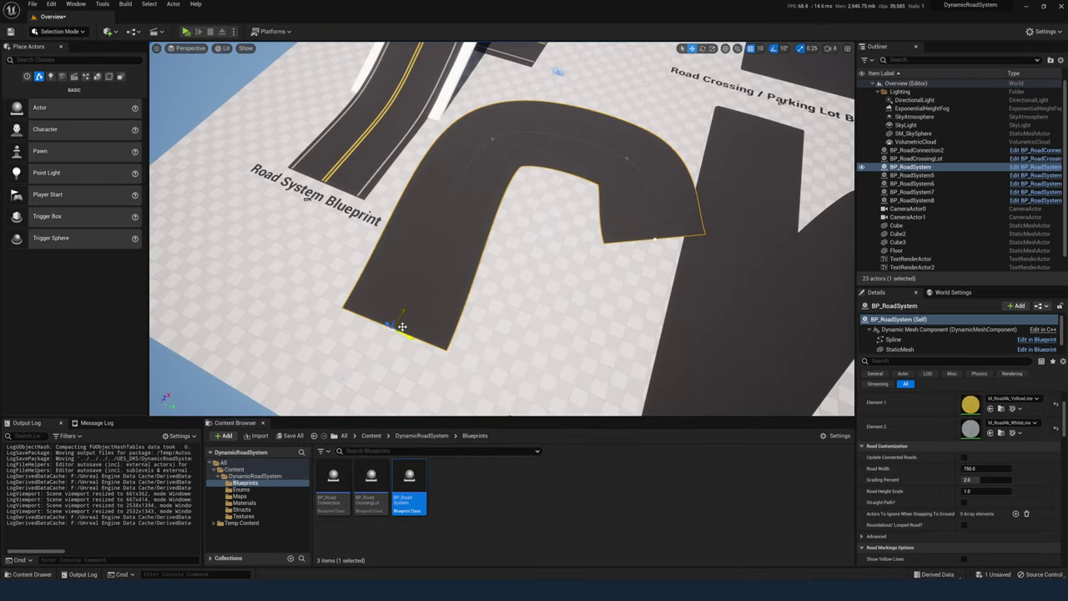
left_click_drag(402, 327, 624, 242)
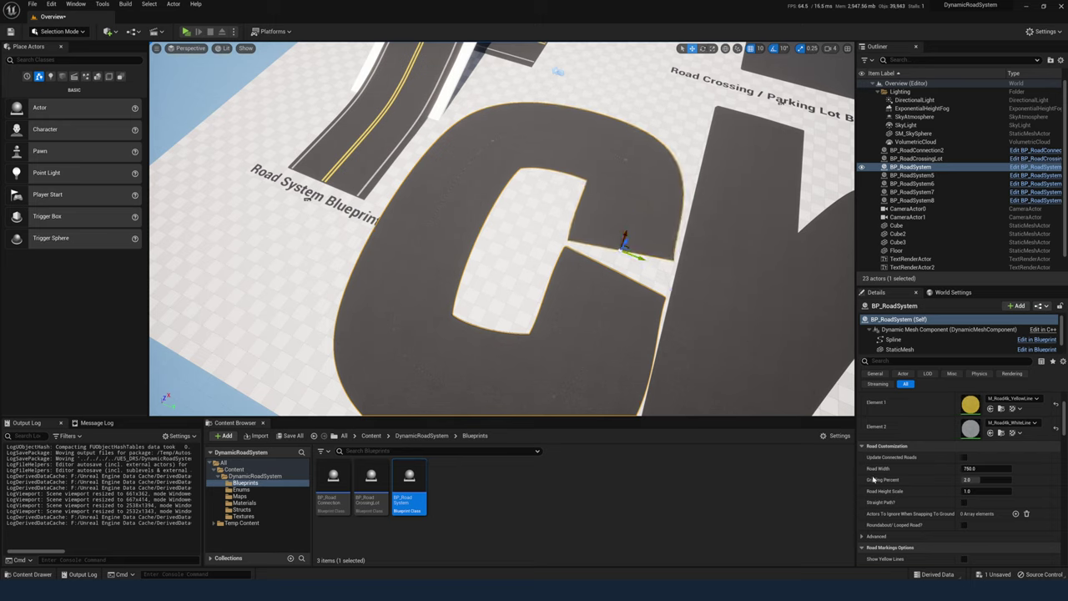
- Toggle Roundabout/Looped Road on and back off, then enable Show Yellow Lines and Show White Lines
left_click(964, 526)
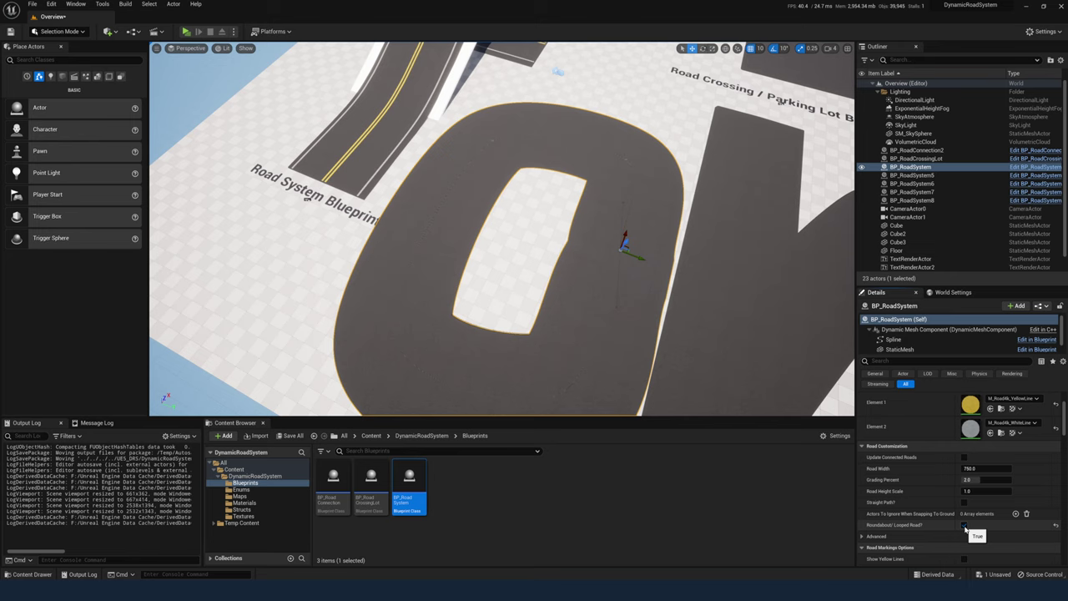
left_click(965, 525)
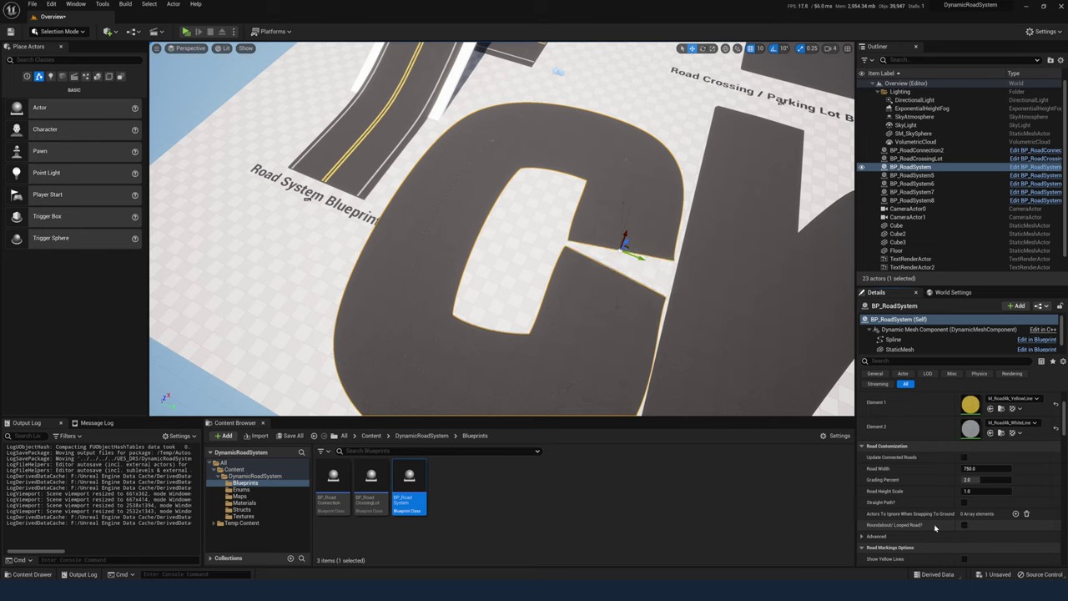
scroll(961, 513, "down", 4)
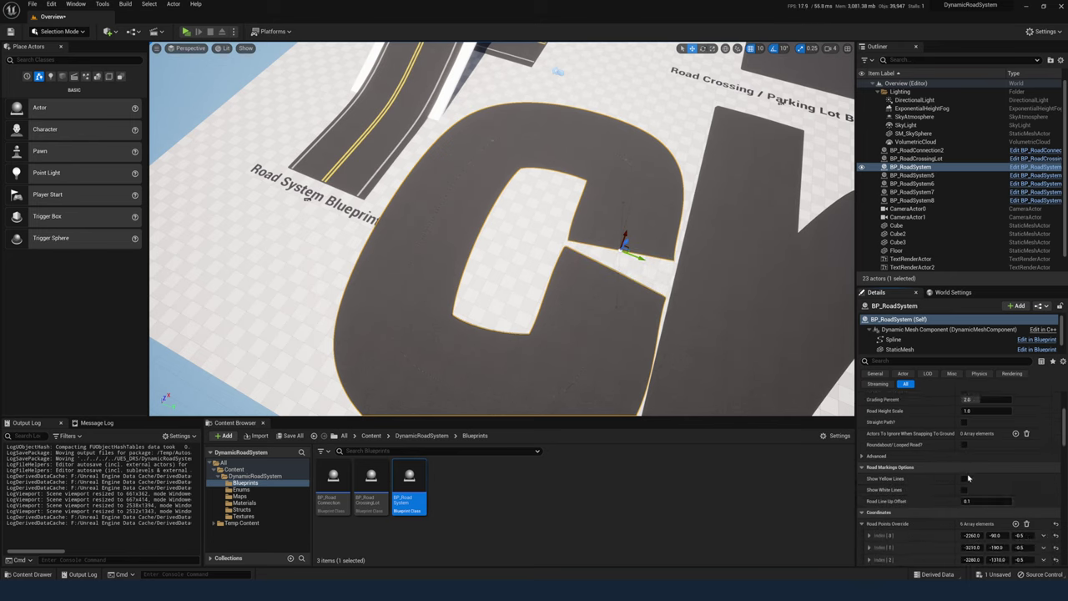
left_click(965, 480)
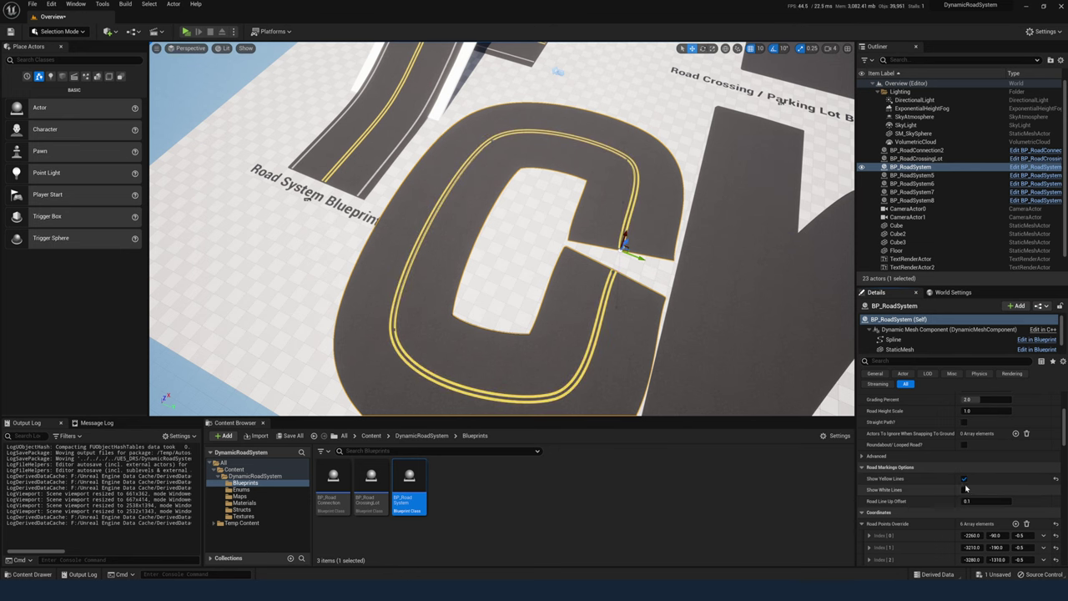
left_click(965, 491)
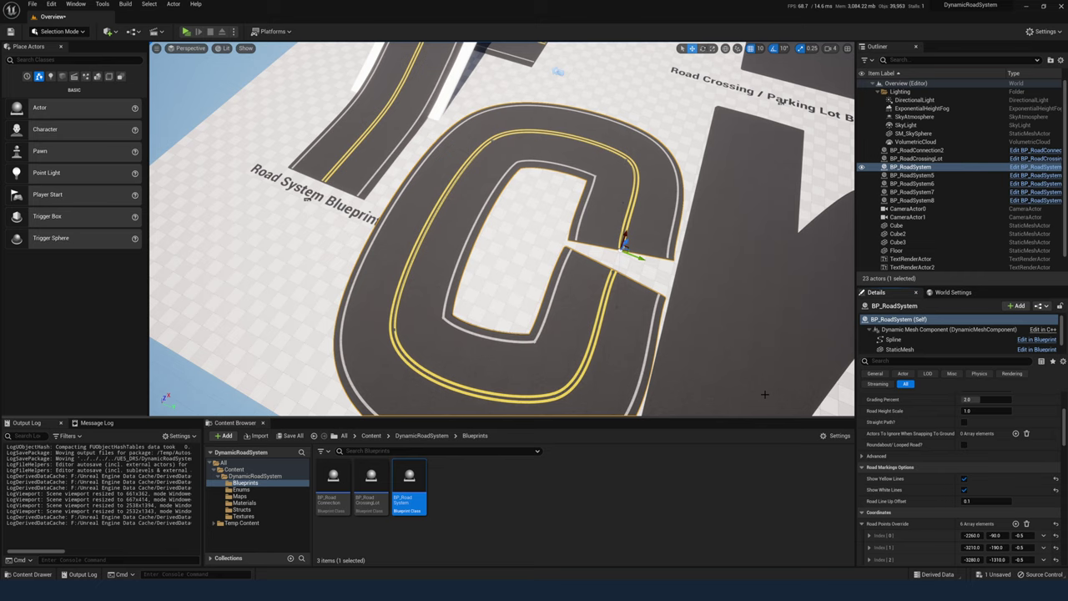
- Try Road Line Up Offset values of 20 and 200, then return it to 0.1
left_click(985, 500)
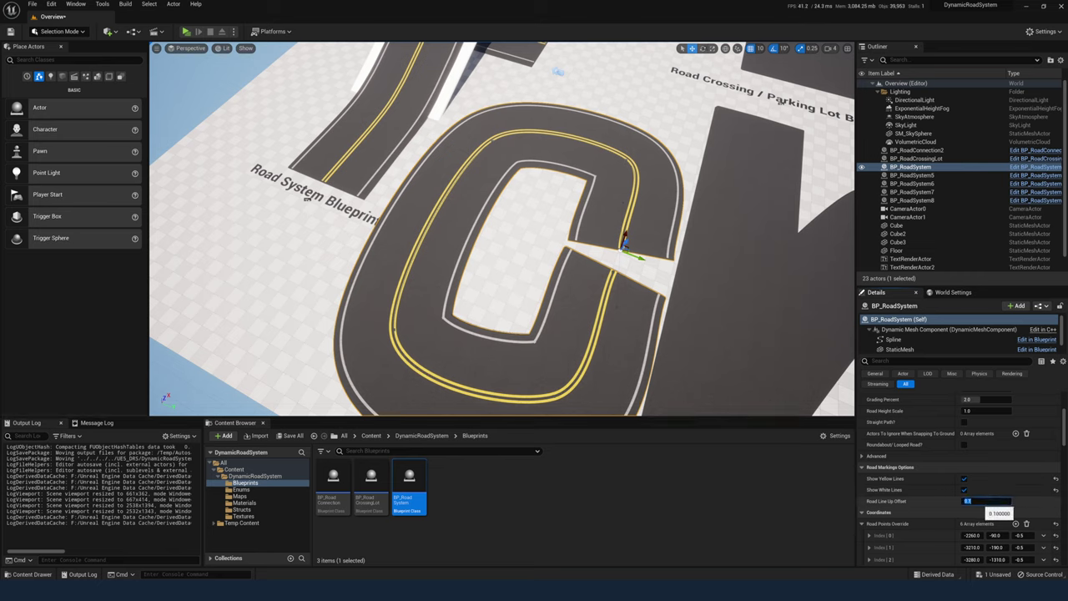
type("20")
key("Return")
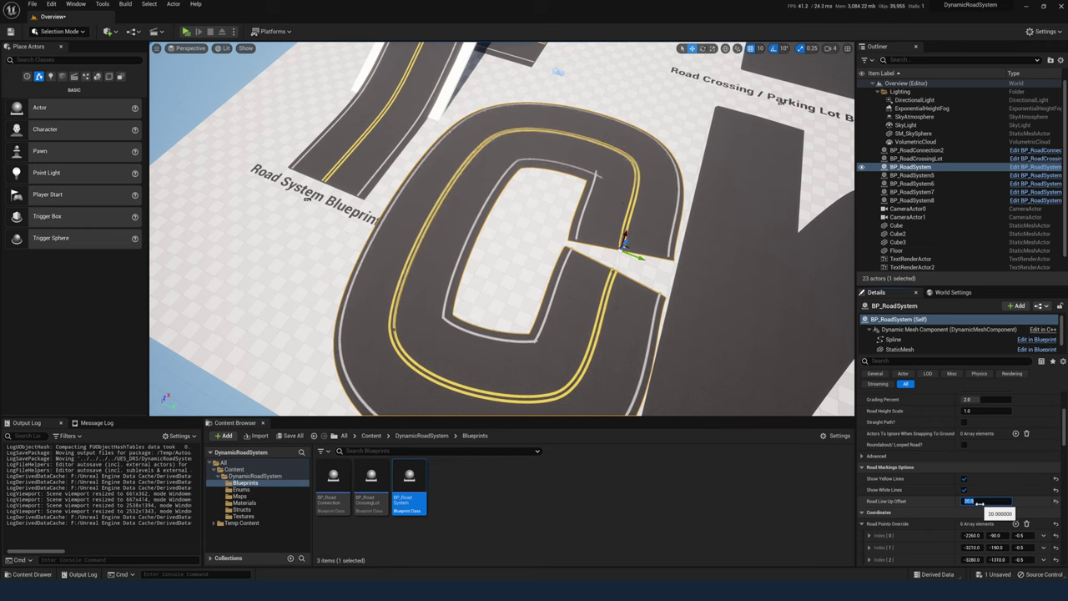
type("20")
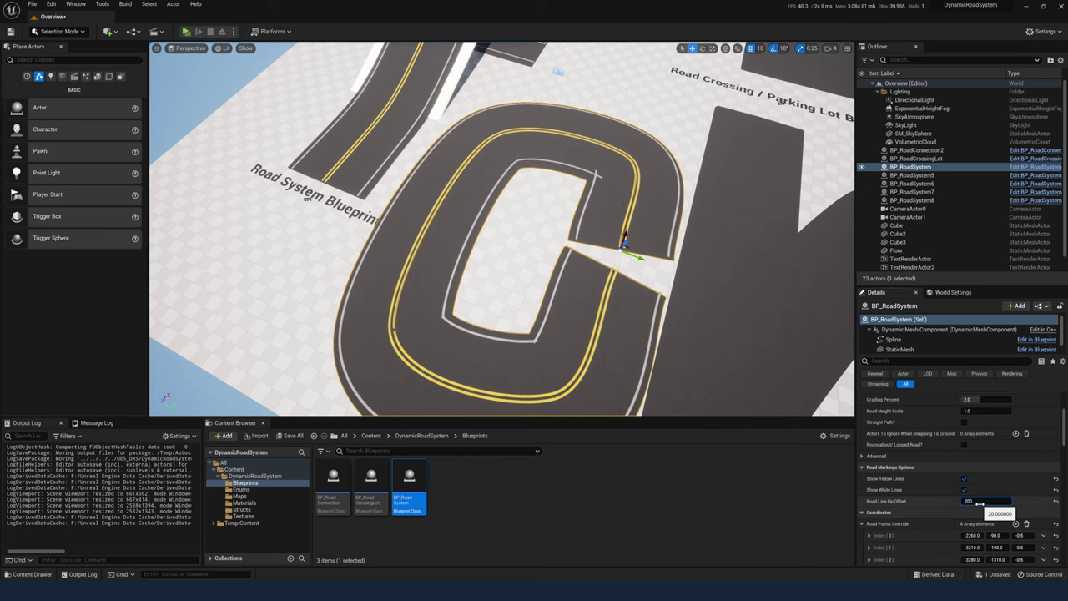
type("0")
key("Return")
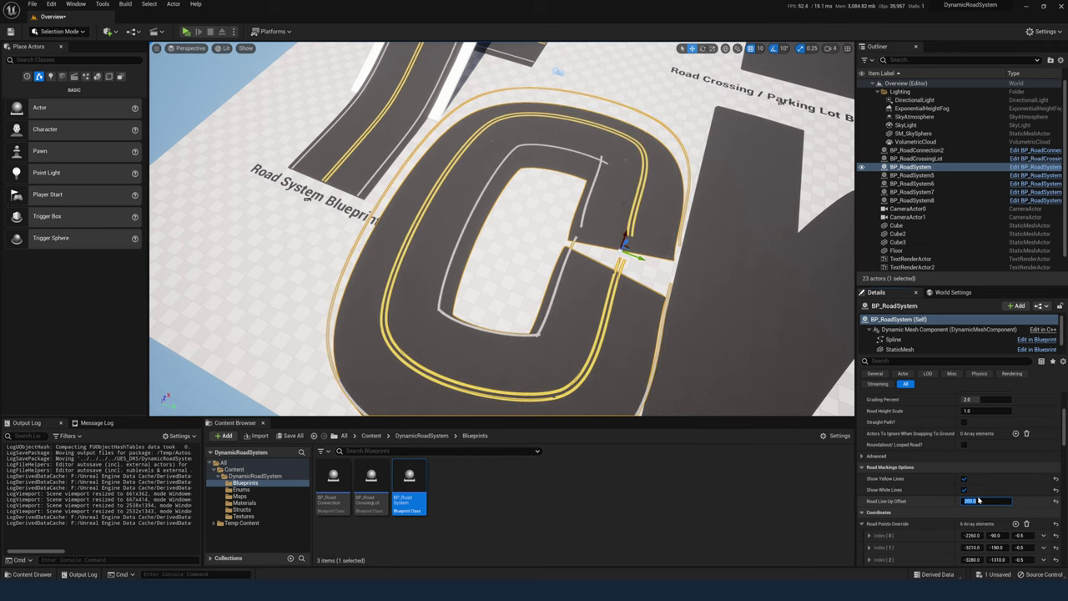
type("0.1")
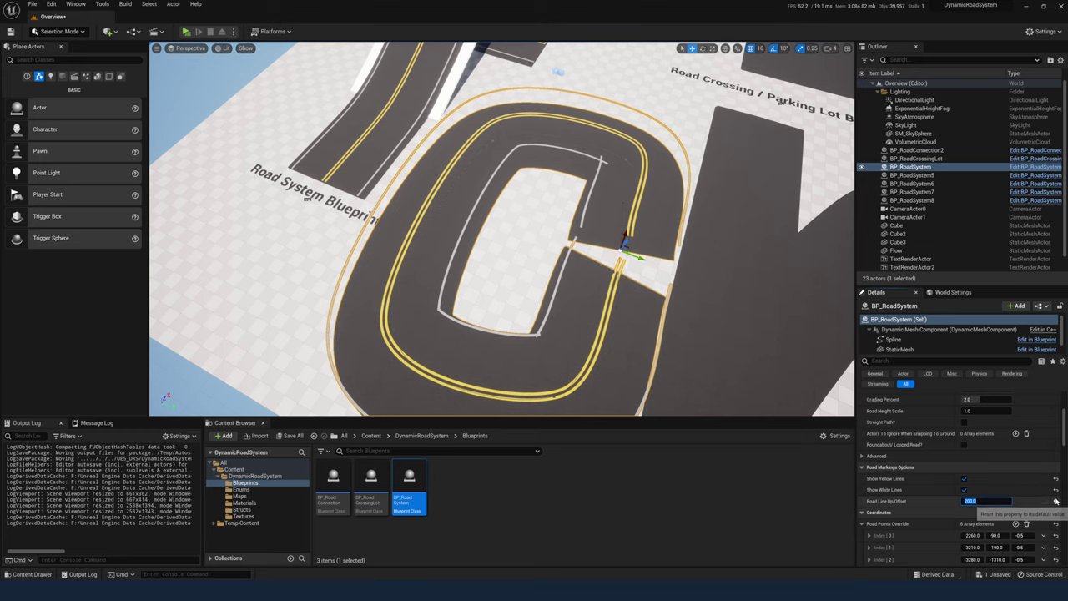
key("Return")
- Zoom in on the road markings and set Road Line Up Offset to 0
scroll(626, 286, "up", 10)
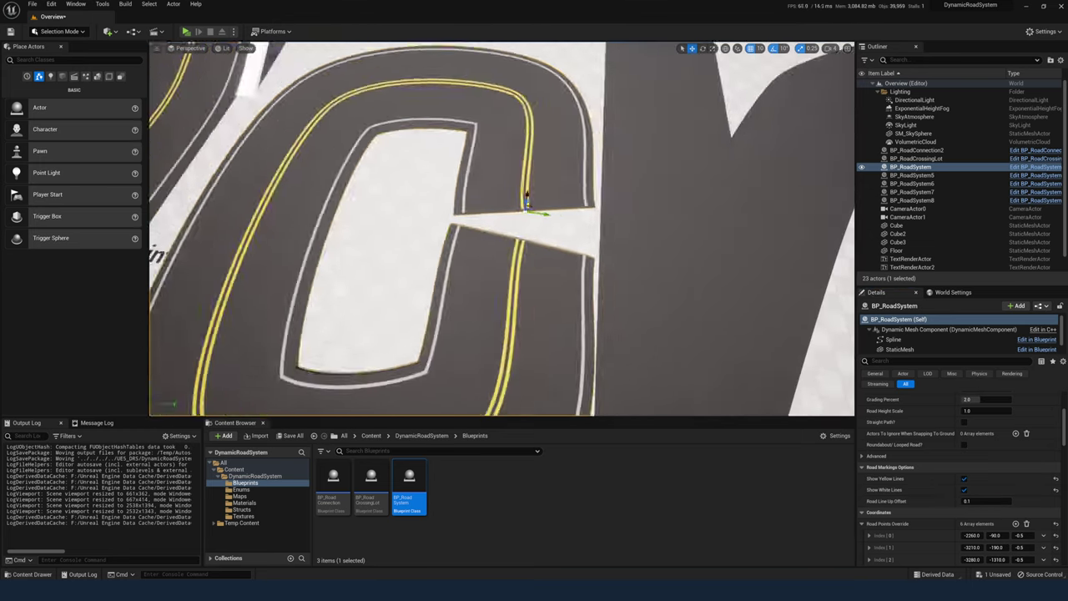
right_click_drag(584, 250, 554, 271)
left_click(1002, 501)
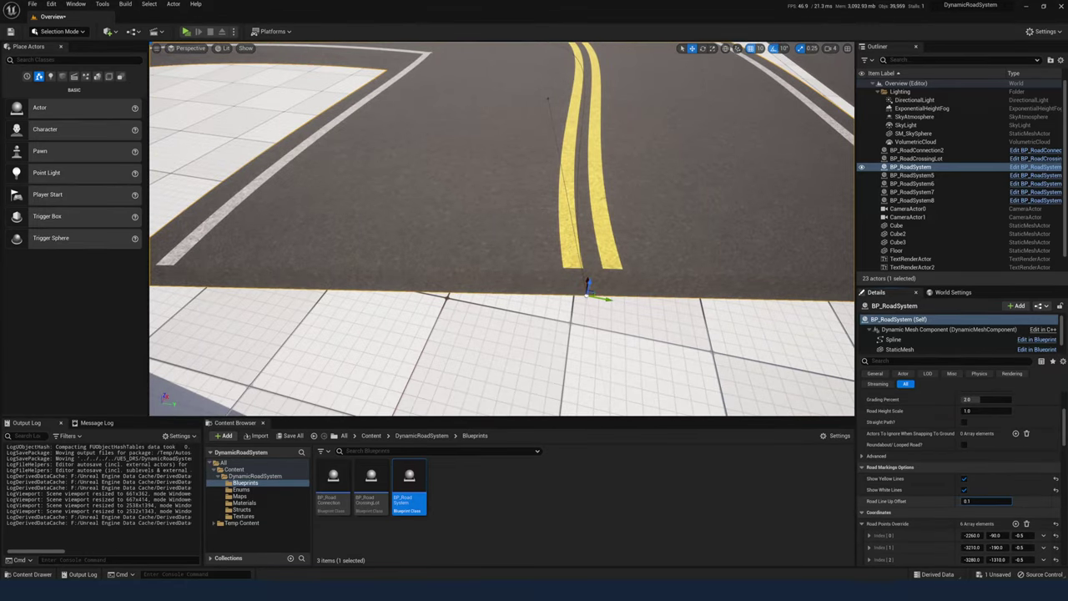
type("0")
key("Return")
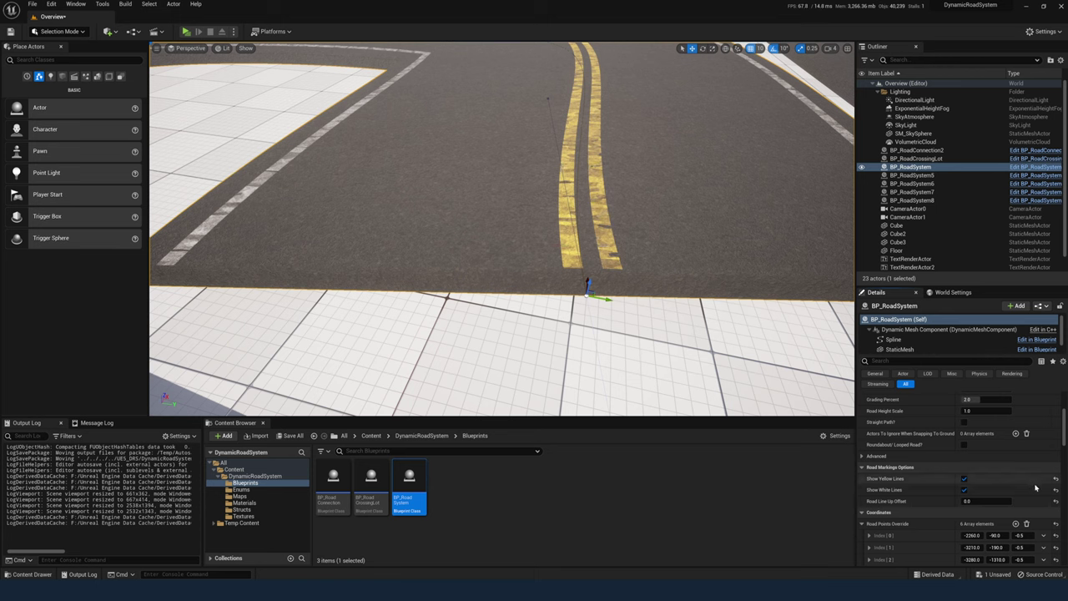
- Reset Road Line Up Offset to 0.1 and fly back to view the whole road loop
left_click(1056, 501)
scroll(962, 473, "down", 3)
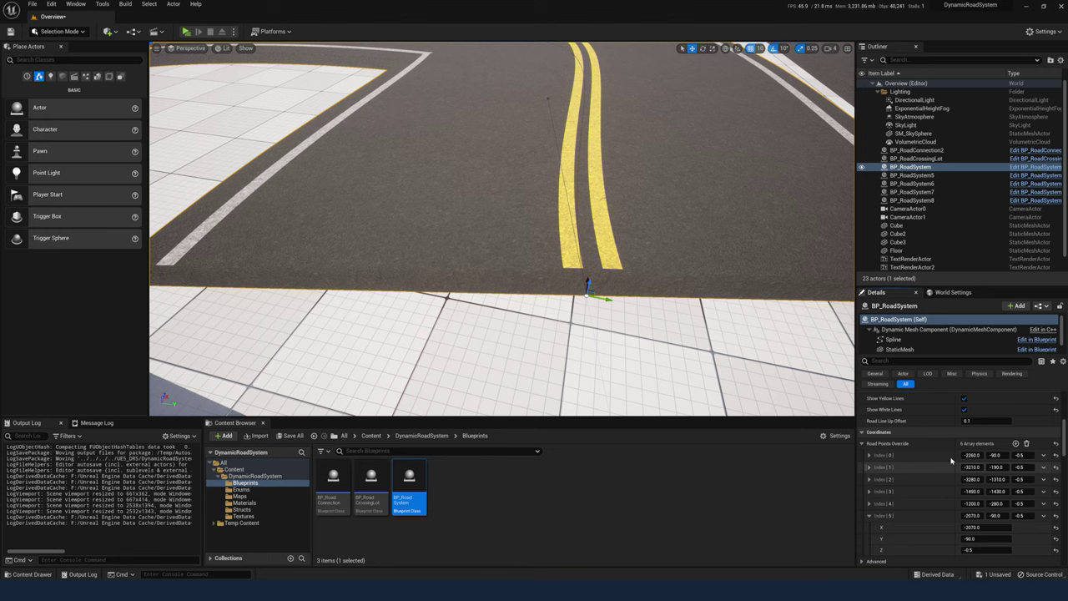
right_click_drag(501, 230, 501, 213)
right_click_drag(744, 365, 744, 365)
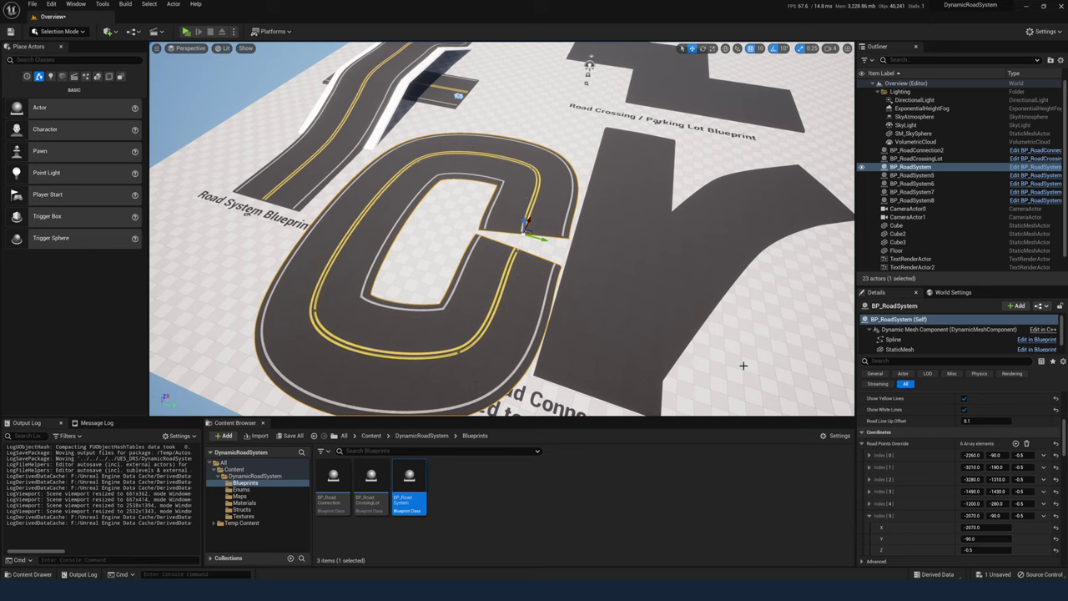
- Place a Cylinder from the basic shapes into the level
left_click(62, 77)
left_click_drag(57, 151, 549, 103)
scroll(982, 438, "down", 3)
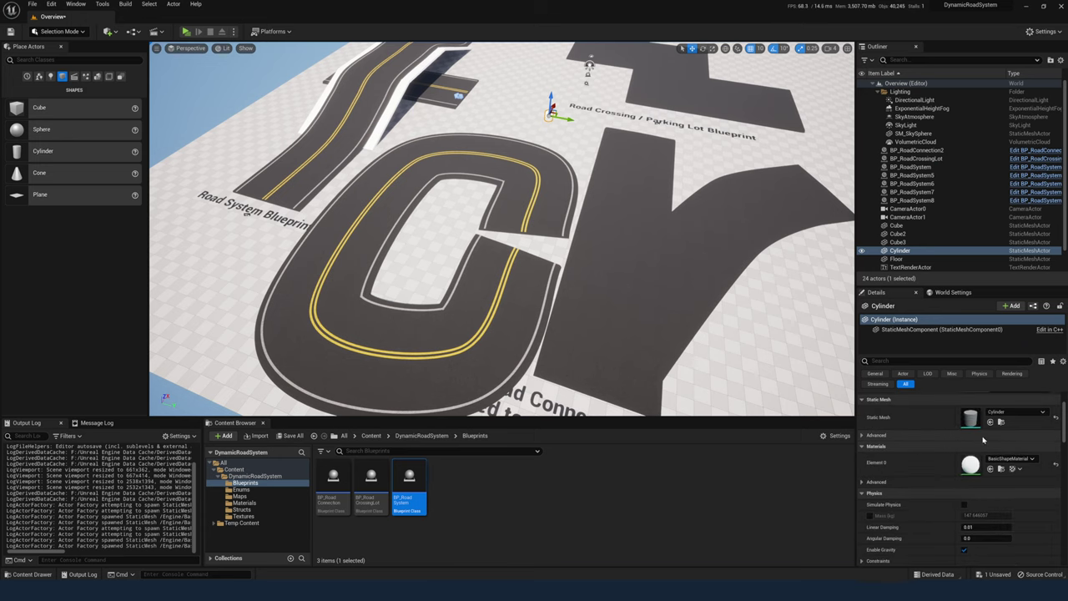
scroll(983, 440, "up", 2)
- Set the cylinder's Location to X 0, Y -1000 and copy the location value
left_click(976, 407)
type("0")
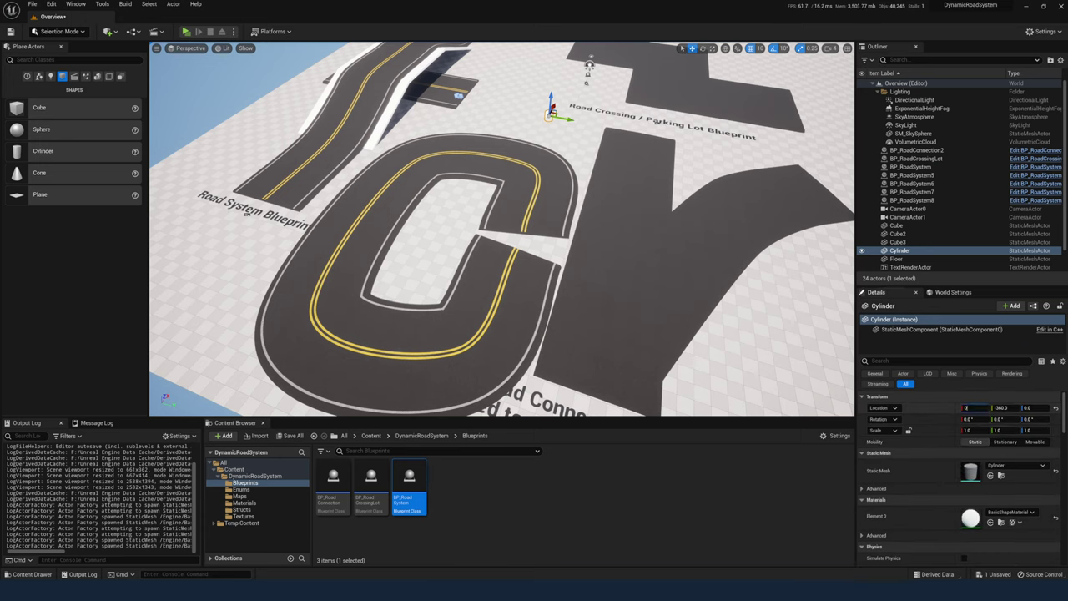
key("Tab")
type("-")
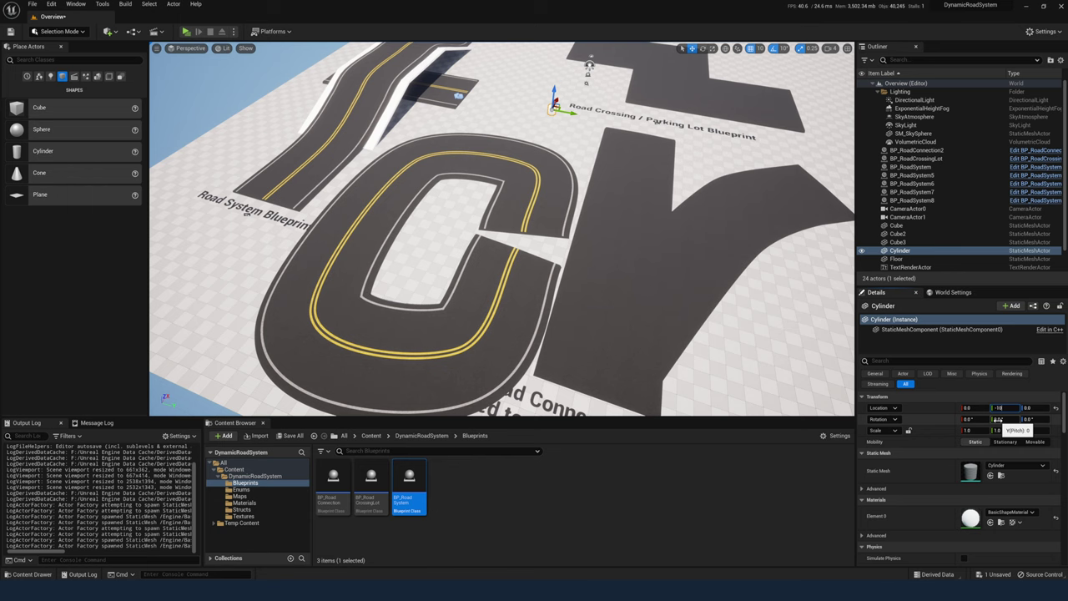
key("Return")
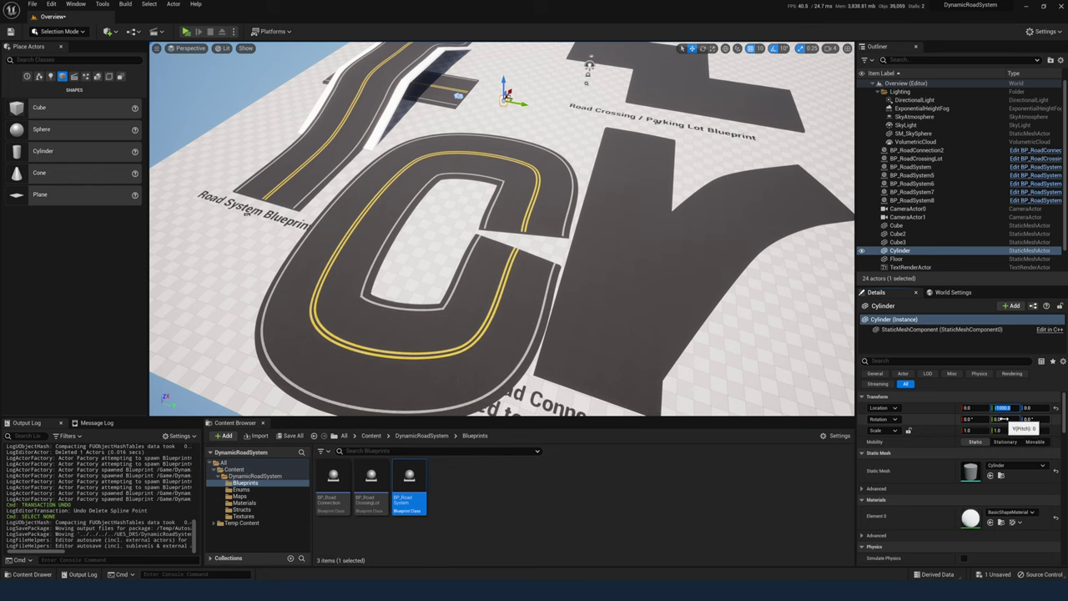
right_click(949, 412)
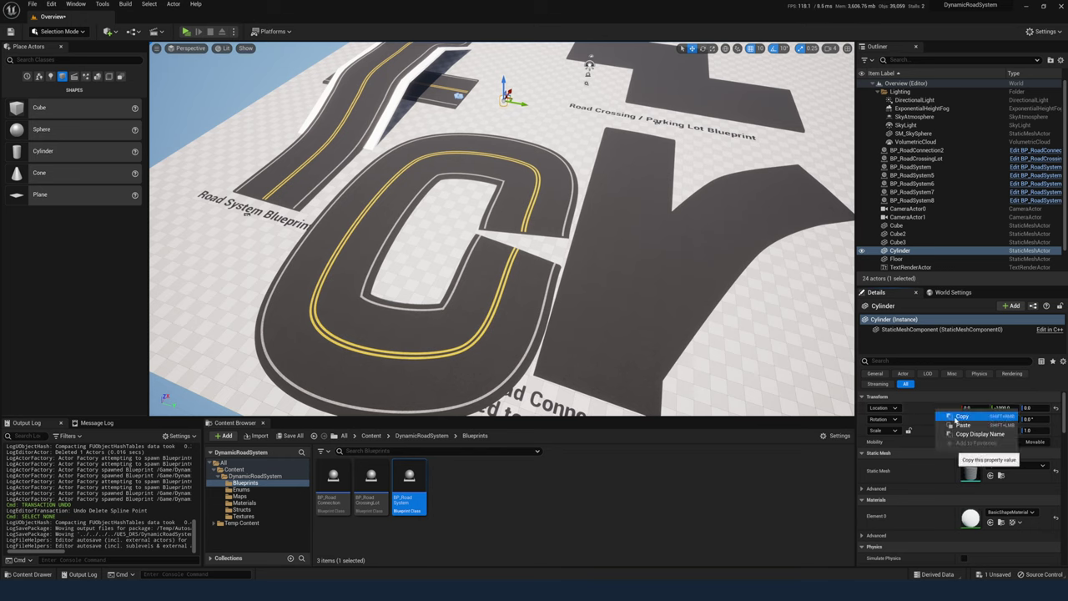
left_click(959, 417)
- Delete the road's two end spline points and paste the cylinder location into Road Points Index [3]
left_click(514, 320)
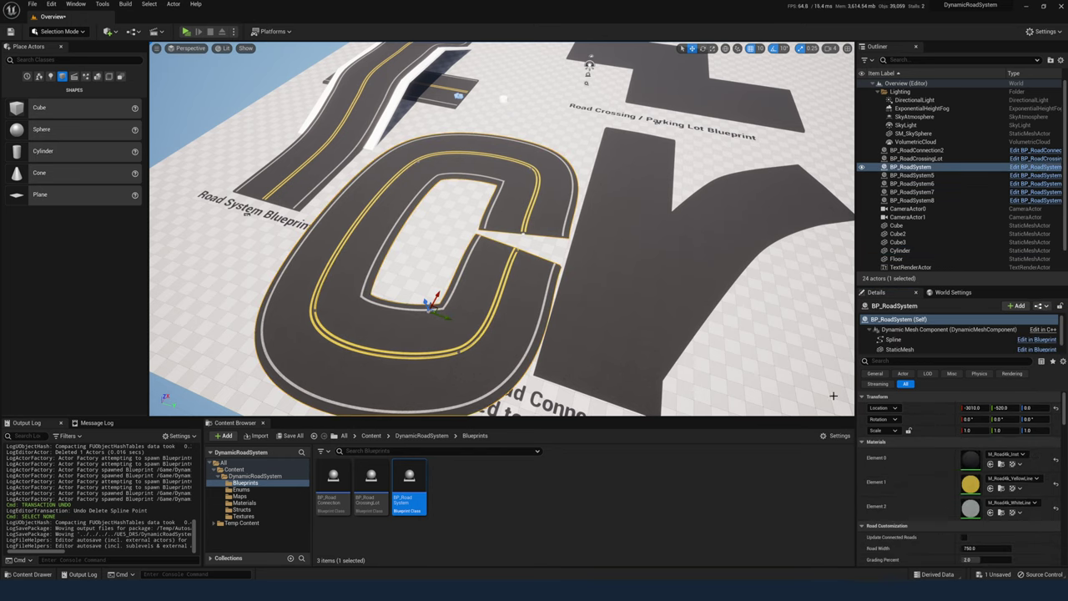
left_click(524, 233)
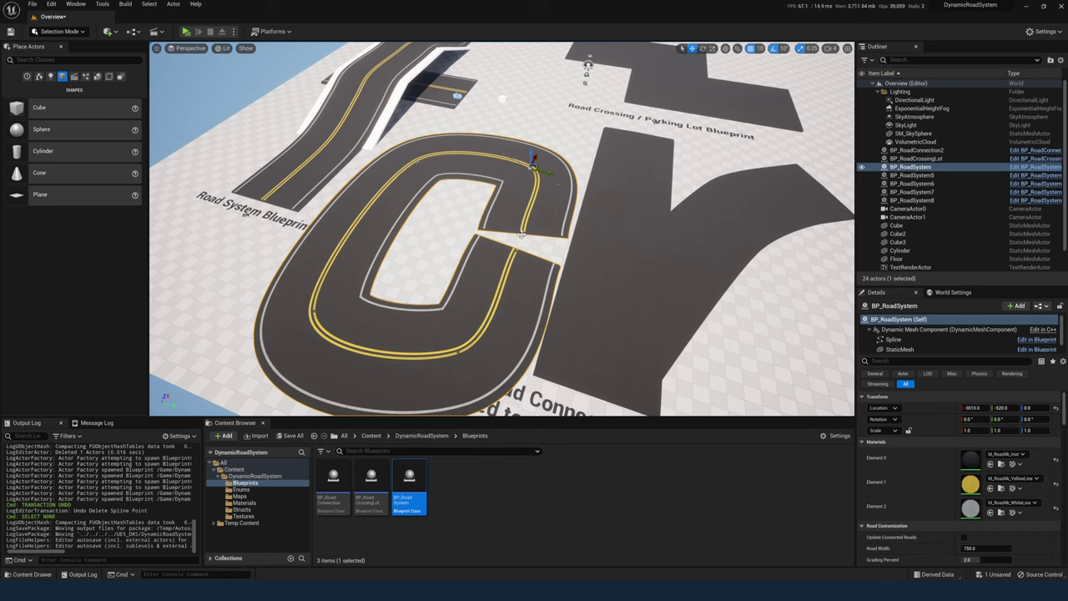
key("Delete")
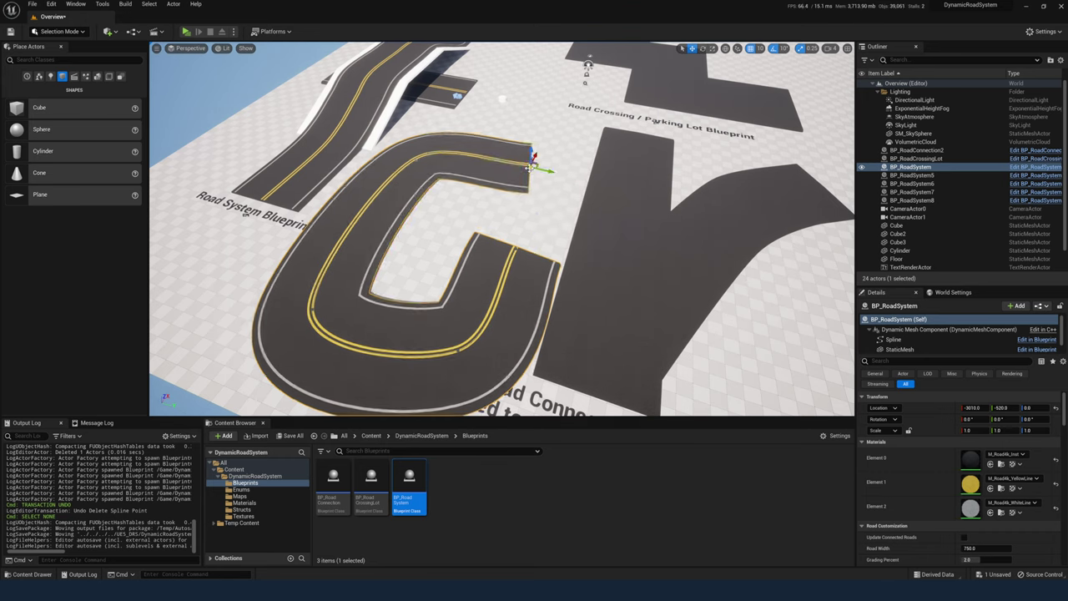
key("Delete")
scroll(947, 463, "down", 4)
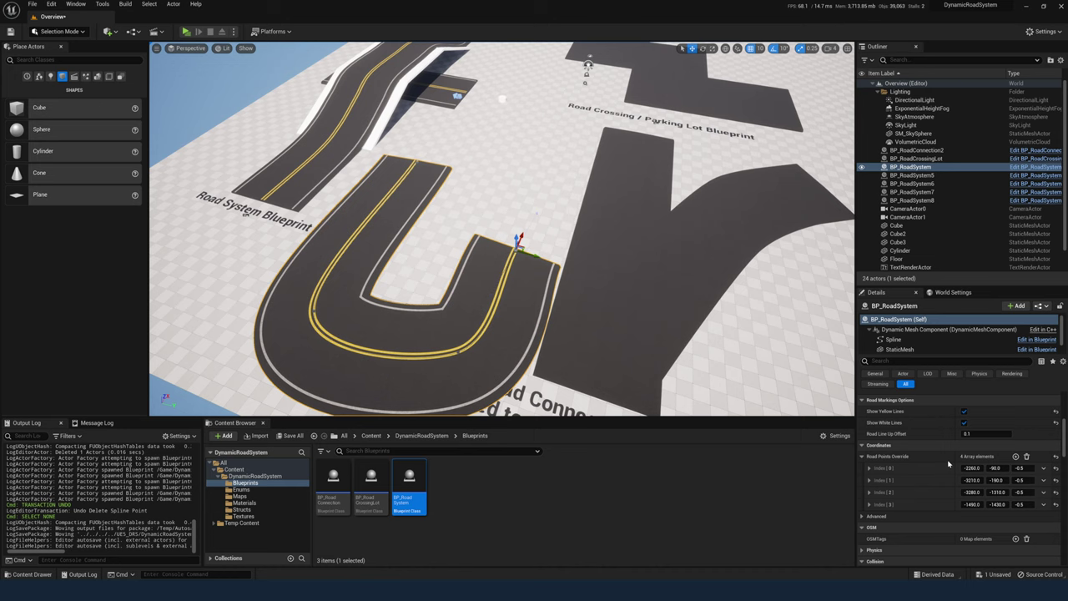
right_click(952, 505)
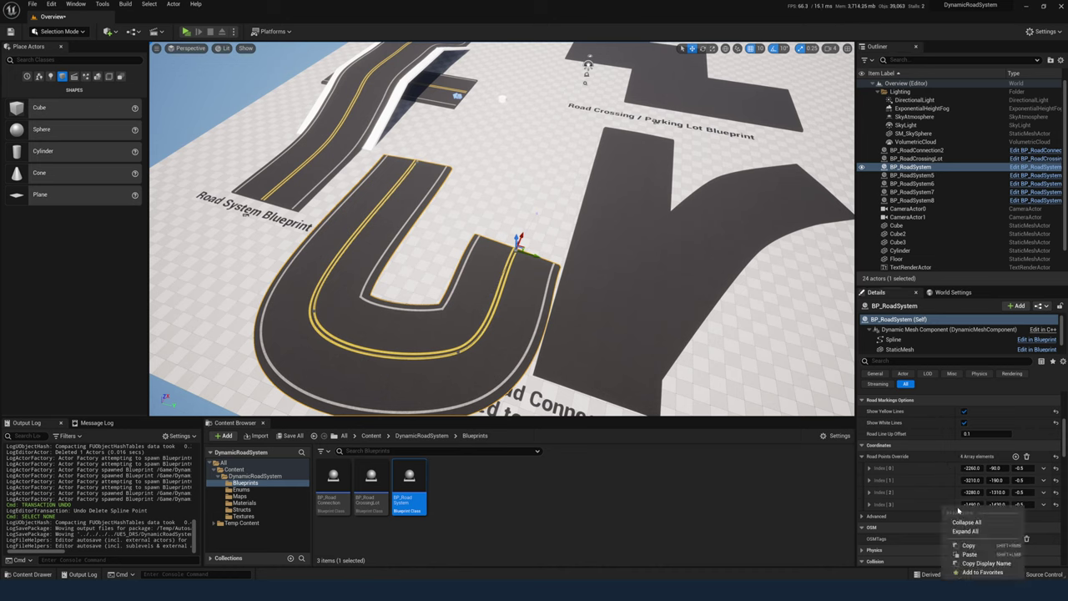
left_click(968, 555)
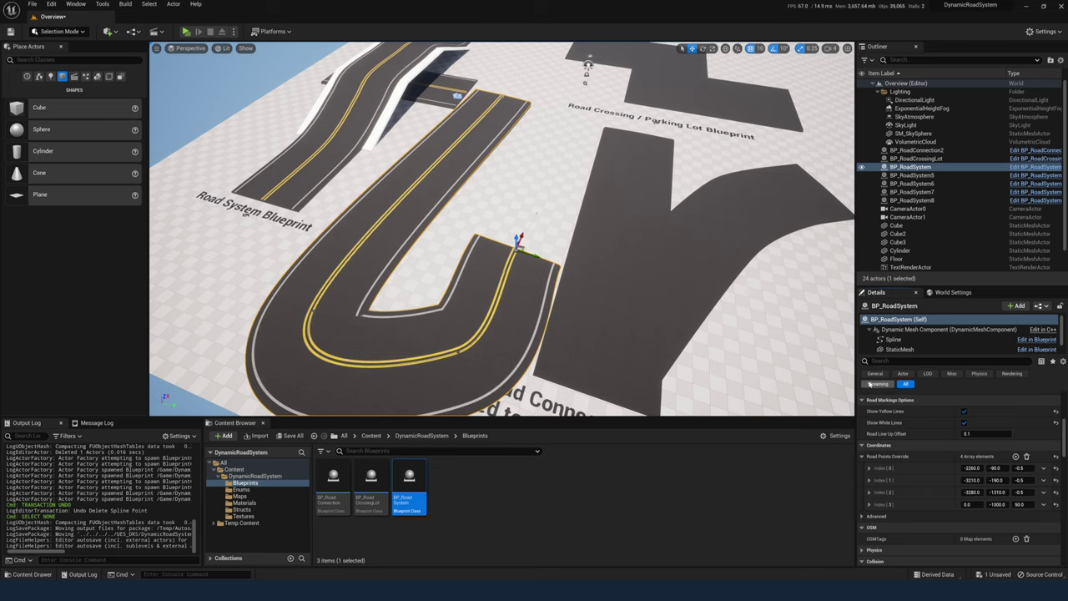
- Undo the pasted road point and delete the helper cylinder
key("ctrl+z")
scroll(981, 460, "down", 2)
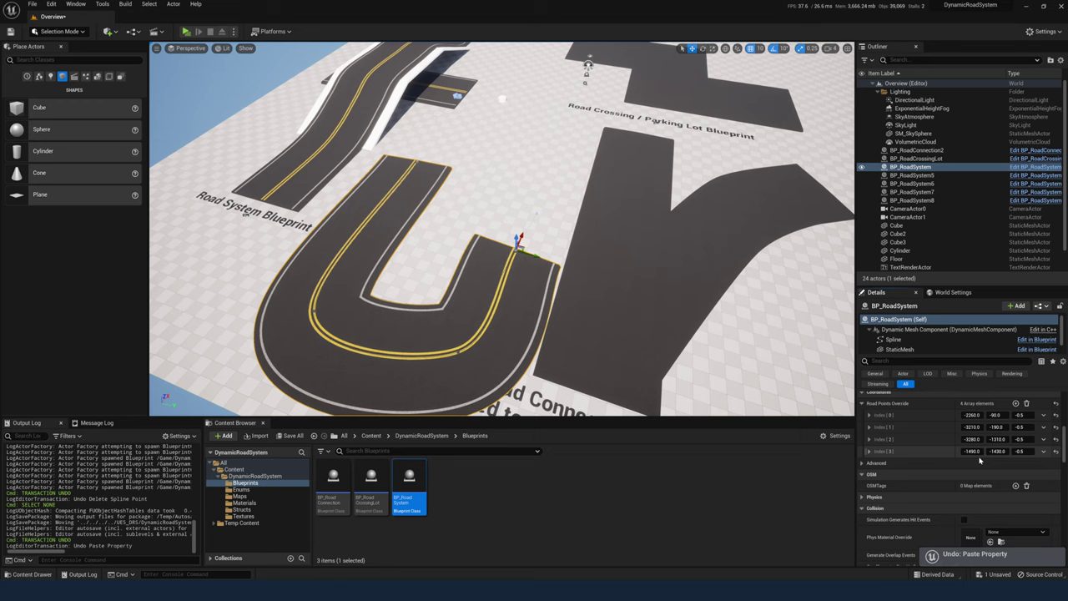
scroll(980, 460, "down", 2)
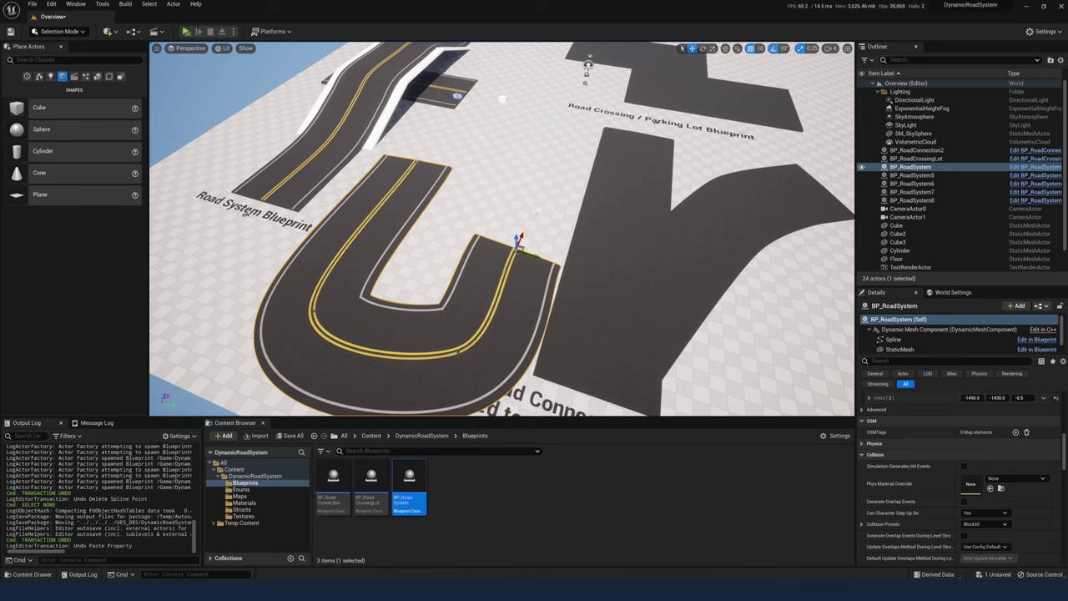
left_click(502, 100)
key("Delete")
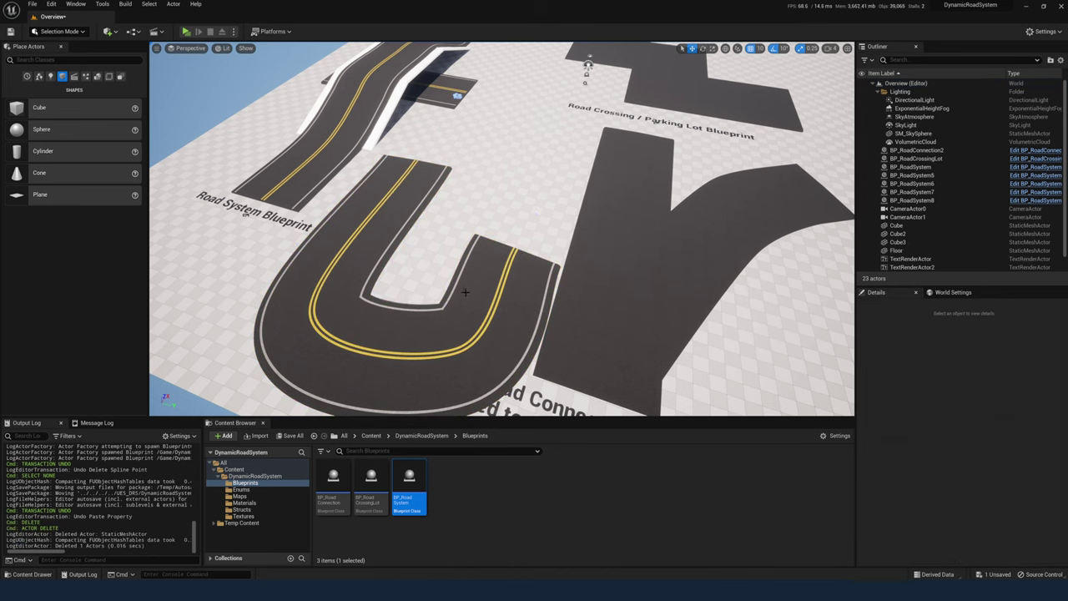
- Bake BP_RoadSystem into a static mesh saved in RoadStaticMeshes
left_click(466, 293)
scroll(951, 458, "down", 2)
scroll(950, 458, "down", 2)
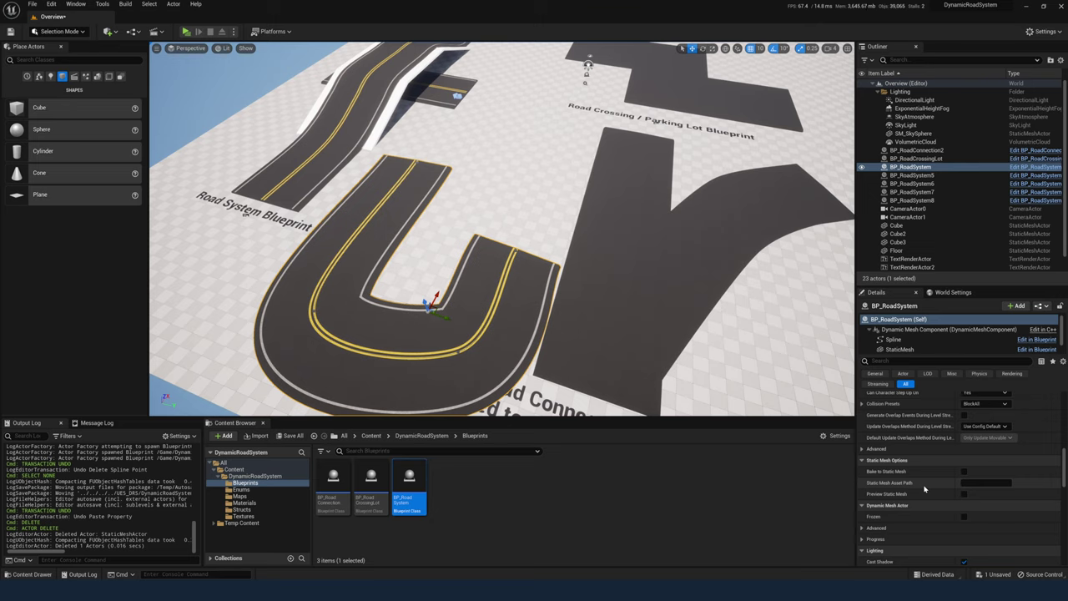
mouse_move(899, 487)
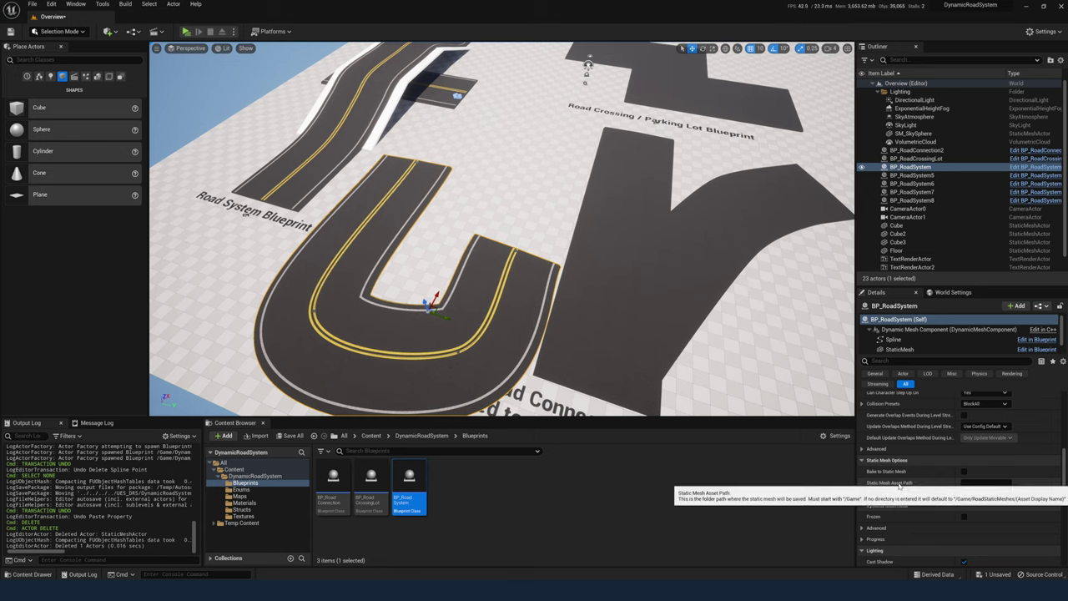
left_click(964, 471)
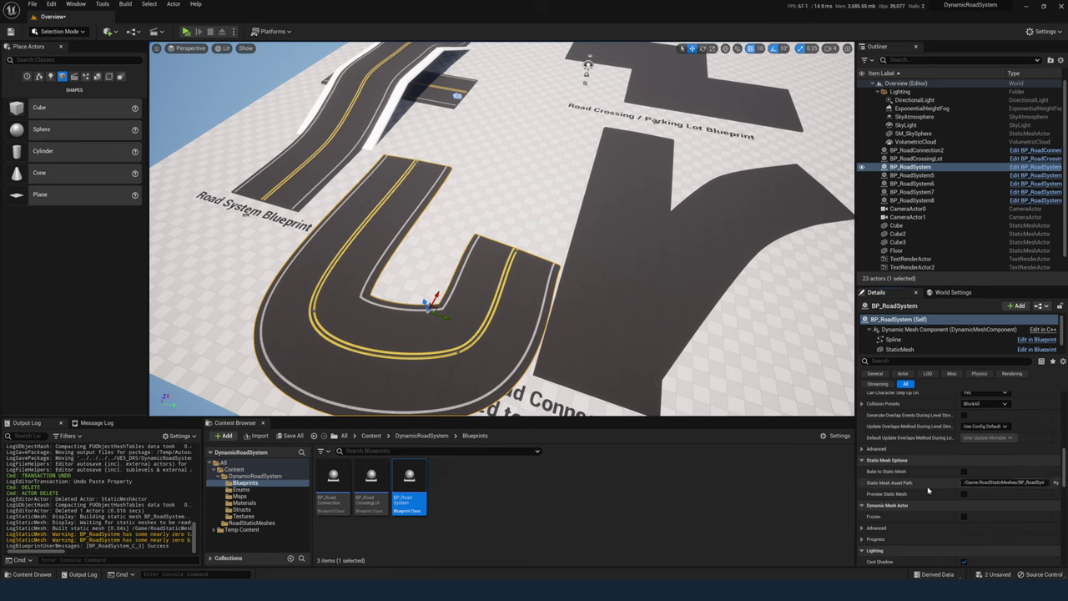
- Open the baked BP_RoadSystem mesh from Content > RoadStaticMeshes
left_click(407, 435)
left_click(372, 436)
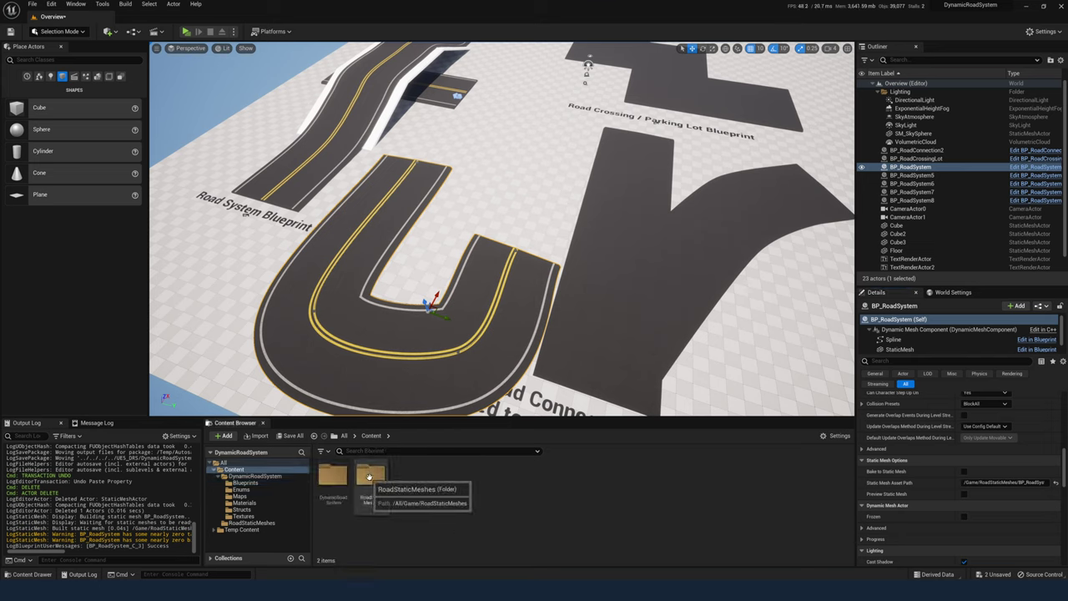
double_click(370, 476)
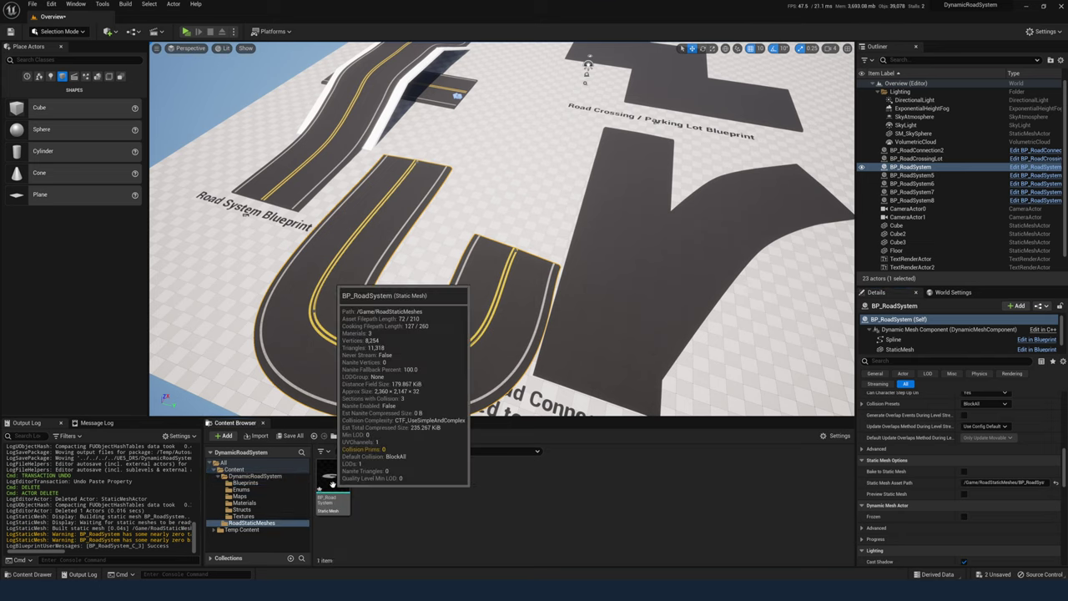
double_click(331, 484)
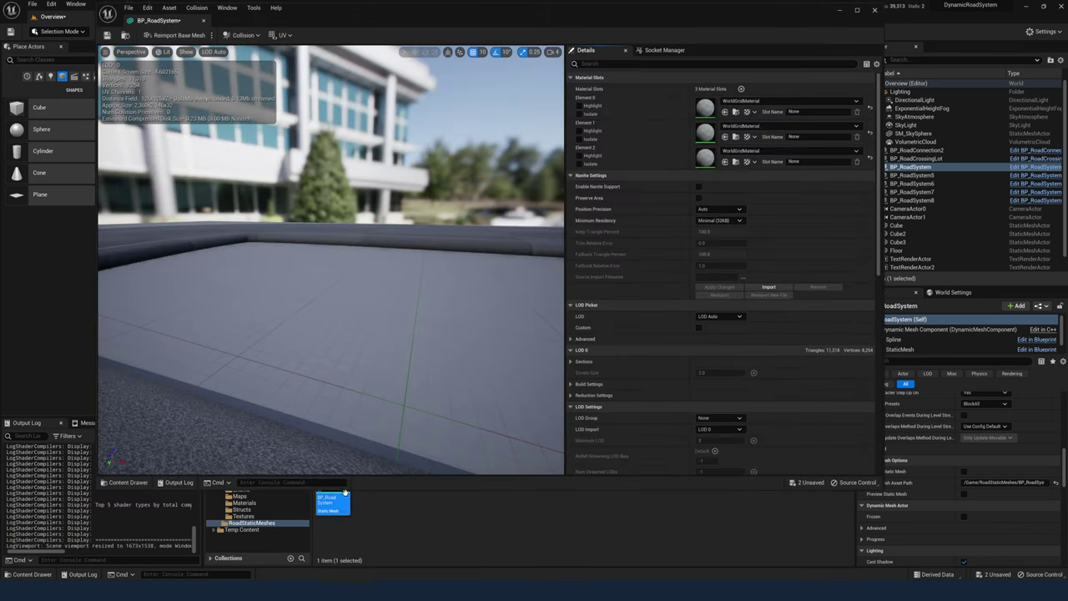
- View the road mesh from above with Simple Collision shown, then close the editor
left_click_drag(417, 351, 418, 400)
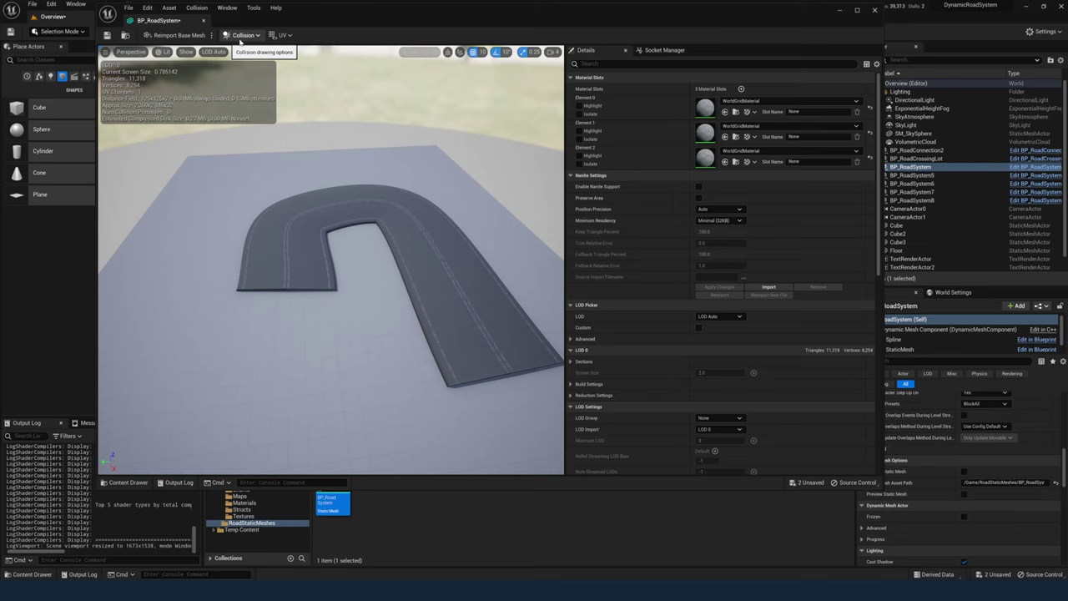
left_click(258, 35)
left_click(244, 35)
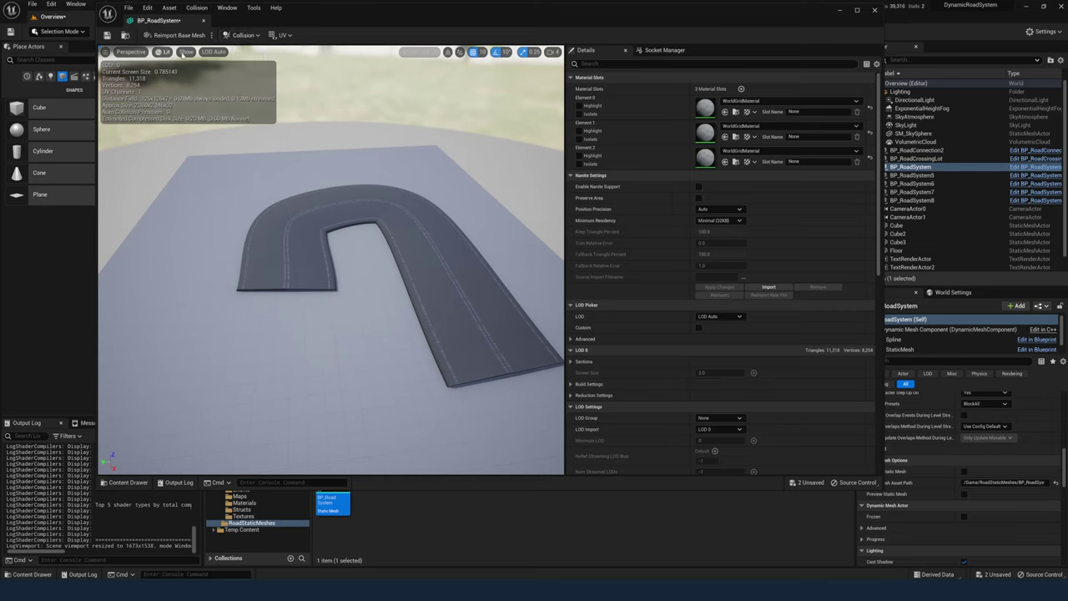
left_click(186, 52)
left_click(215, 180)
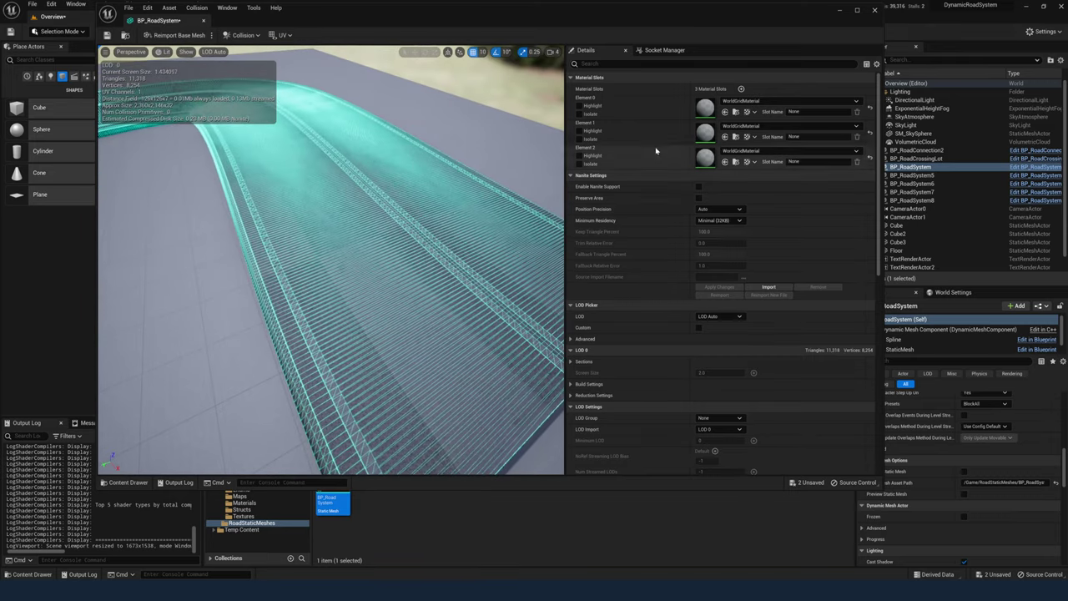
left_click(873, 13)
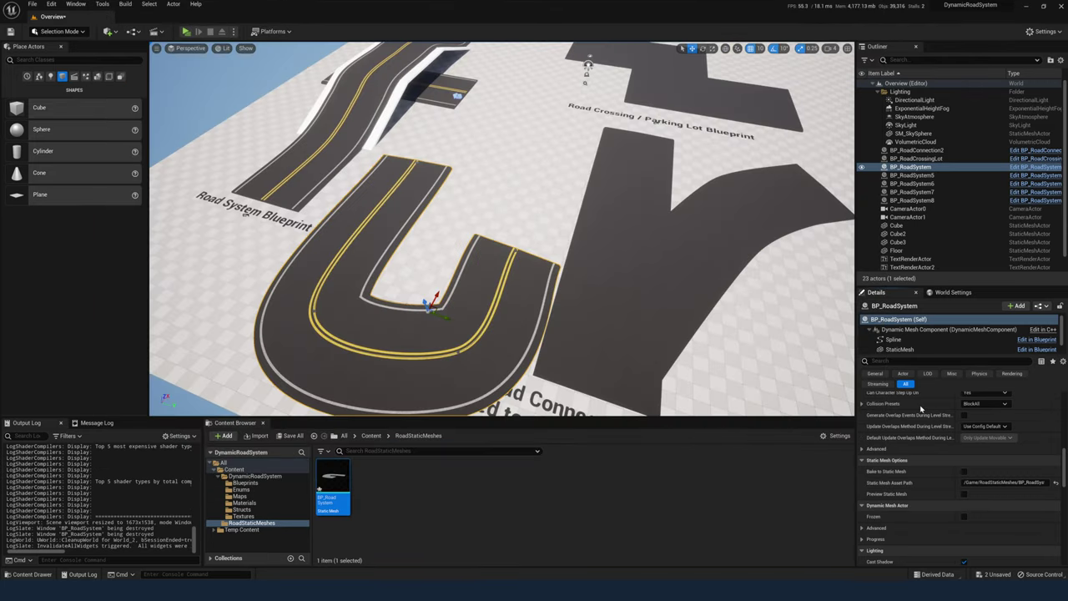
- Preview the baked mesh in the level and give its first slot M_Road4k_Inst
left_click(965, 494)
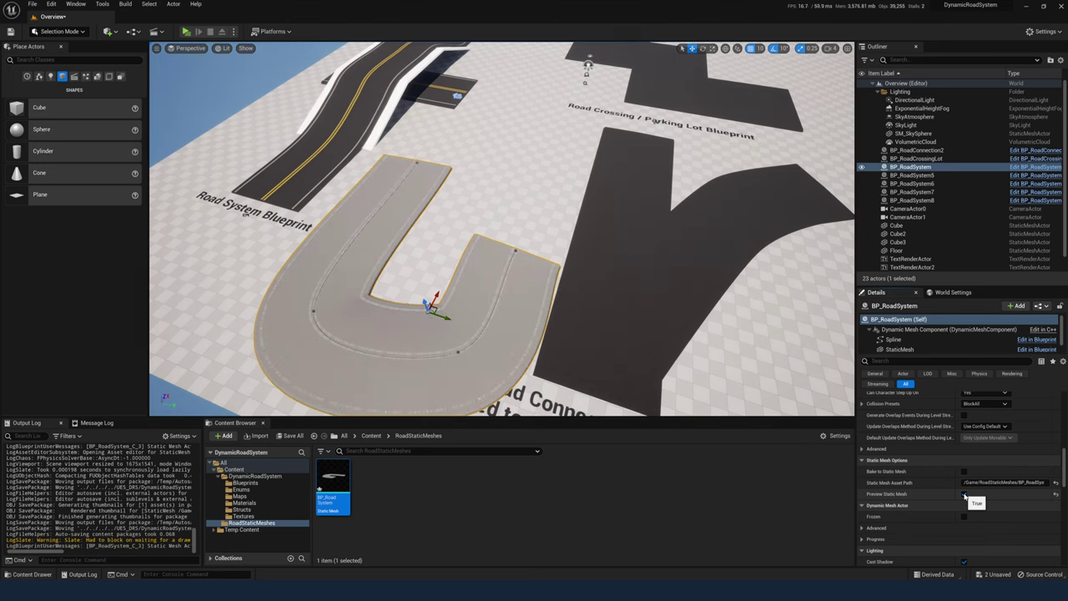
double_click(332, 494)
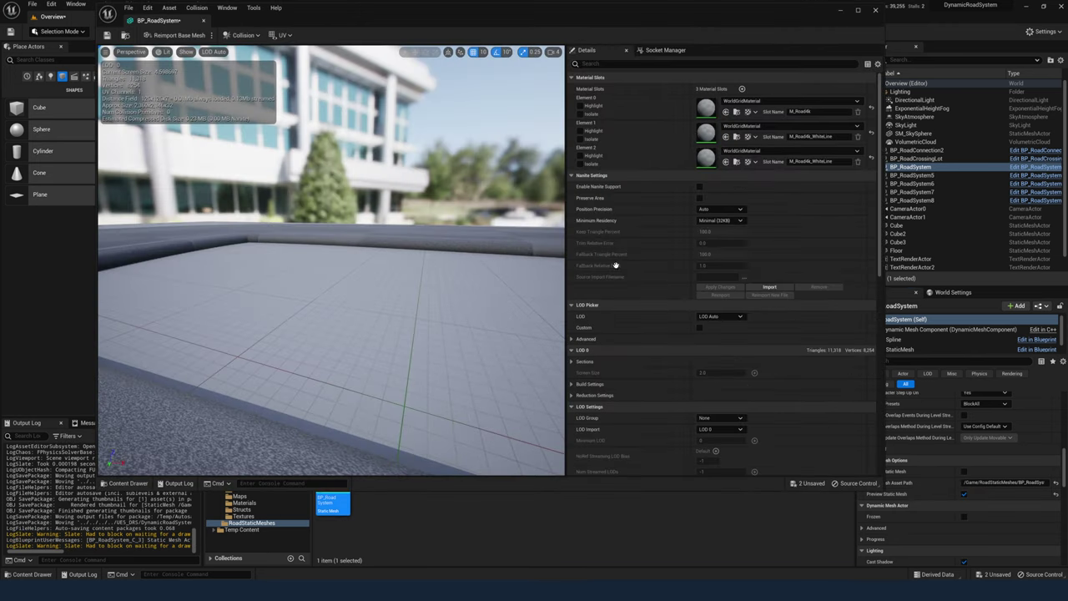
left_click(775, 101)
left_click(763, 240)
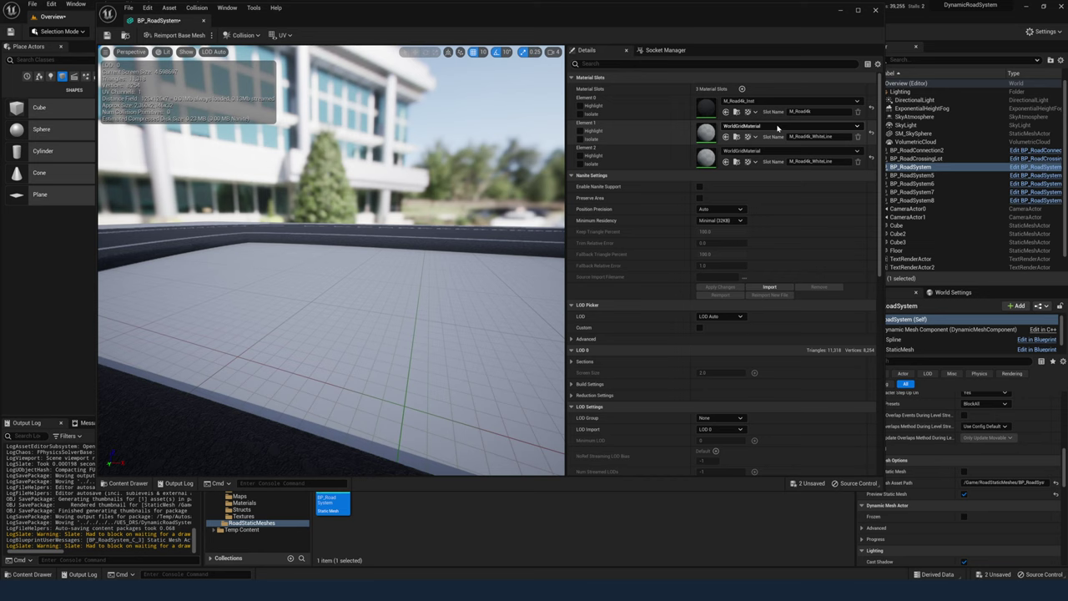
- Set the second and third slots to M_Road4k_YellowLine and M_Road4k_WhiteLine, then minimize the editor
left_click(776, 127)
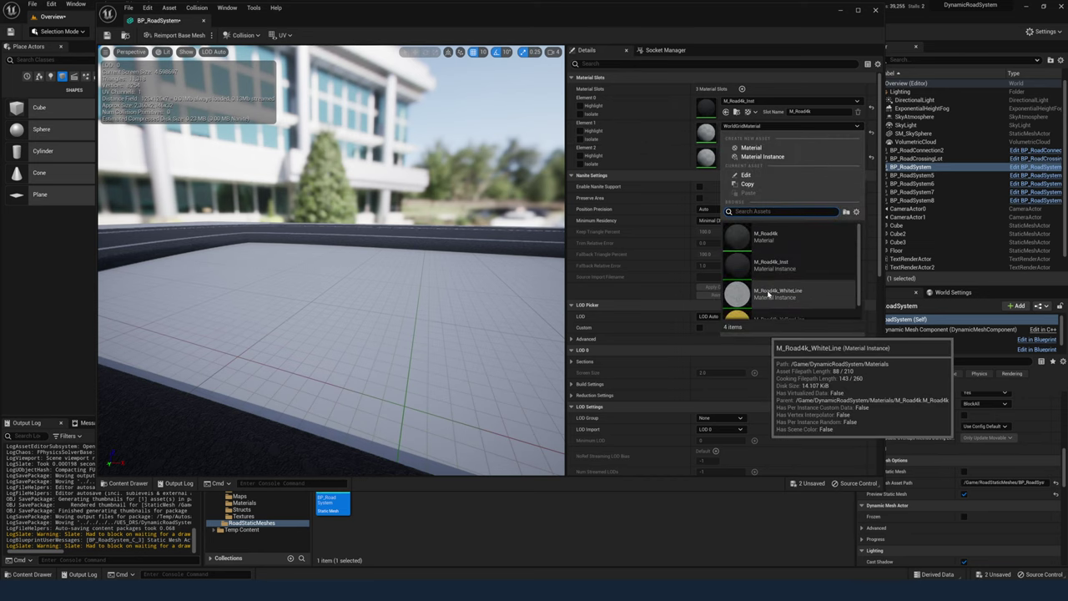
left_click(766, 316)
left_click(775, 151)
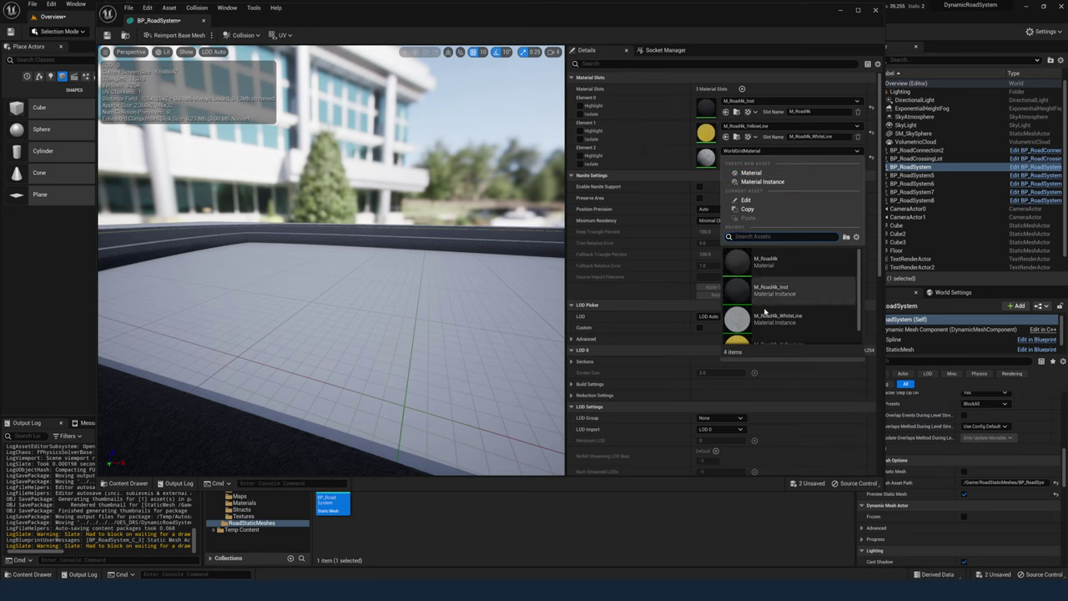
left_click(765, 316)
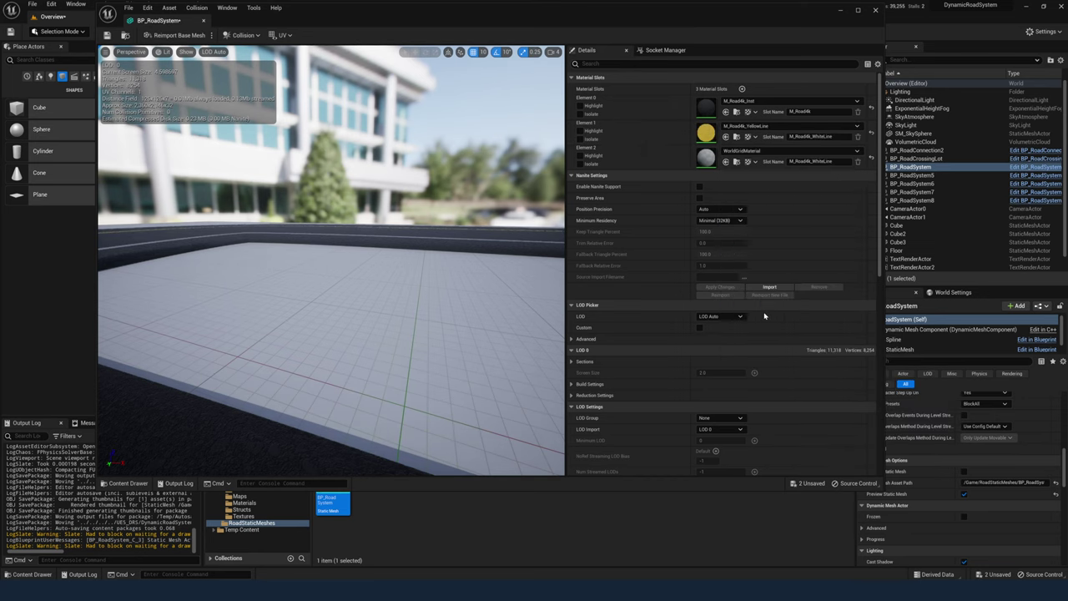
left_click(840, 10)
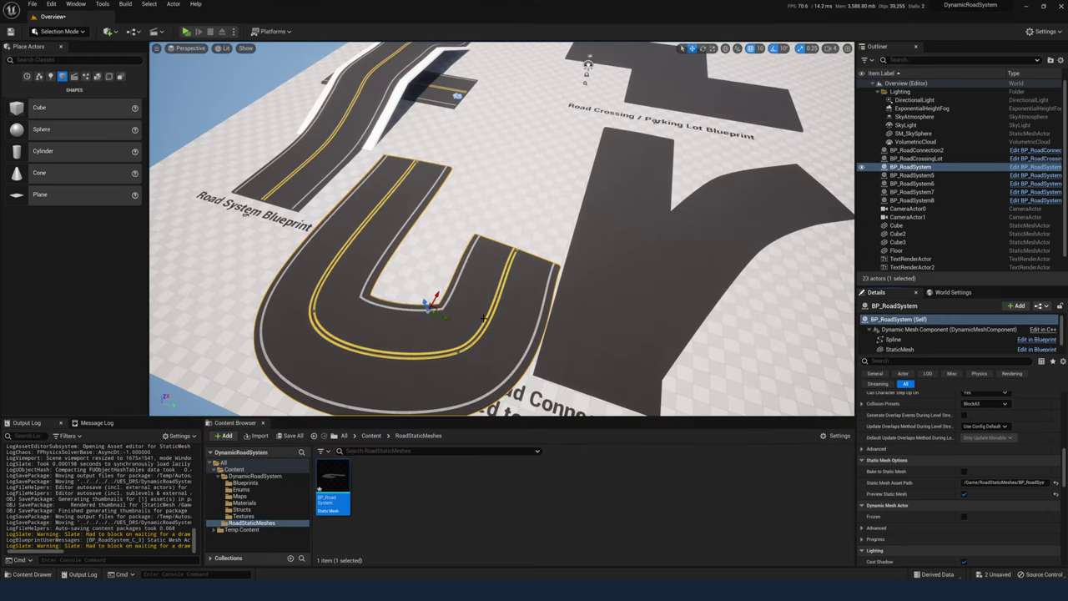
- Turn off Preview Static Mesh, move the U road up-left, and pan toward the Y road
left_click(965, 495)
left_click_drag(450, 317, 417, 309)
right_click_drag(417, 309, 550, 312)
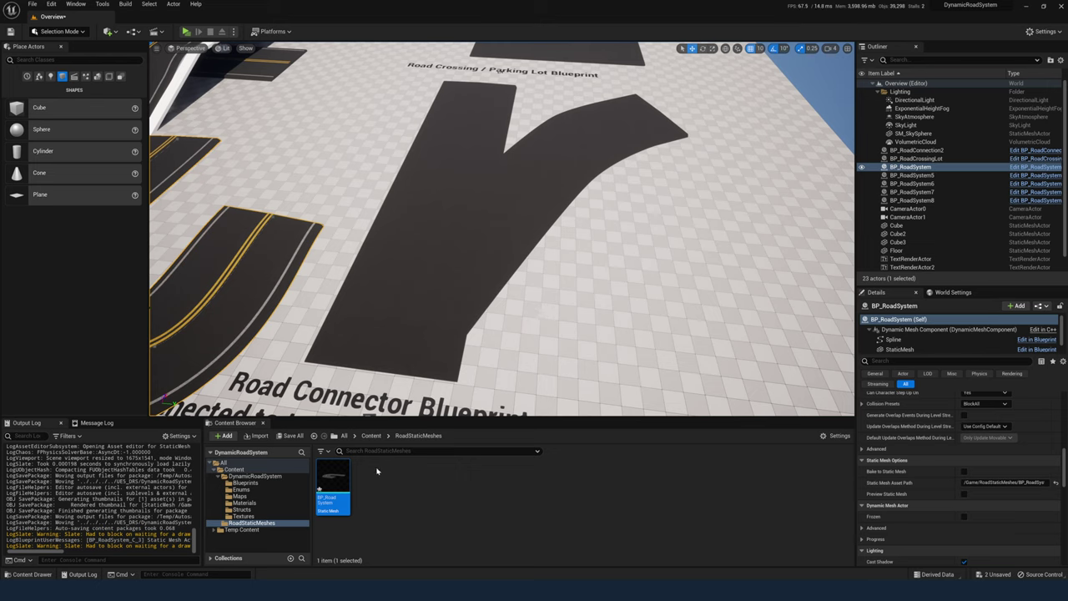
- Place a BP_RoadConnection from DynamicRoadSystem > Blueprints beside the Y-shaped road
left_click(371, 436)
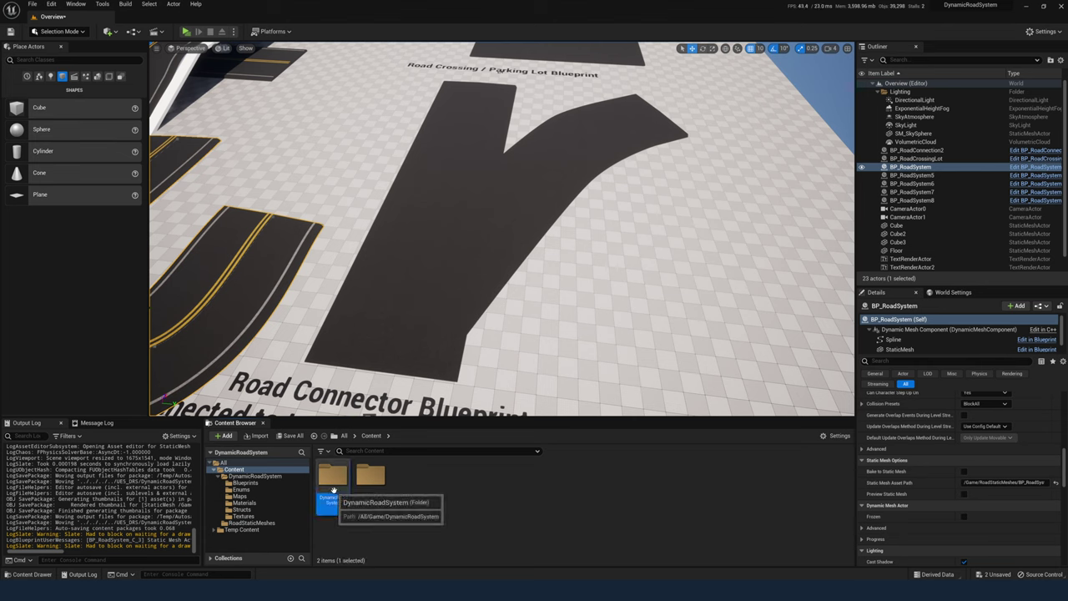
double_click(333, 476)
double_click(333, 477)
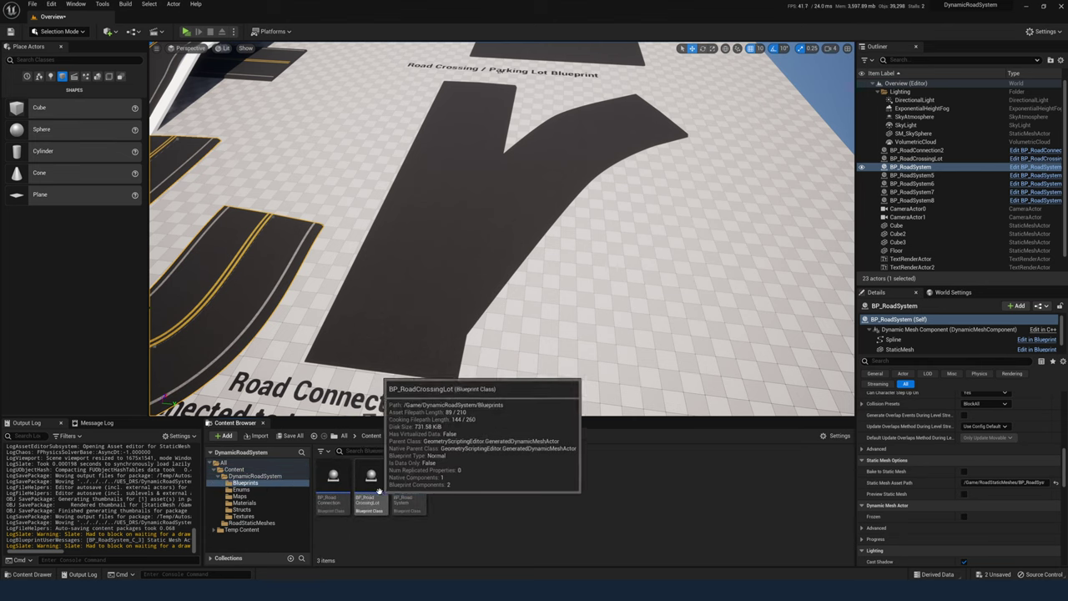
left_click_drag(333, 484, 335, 190)
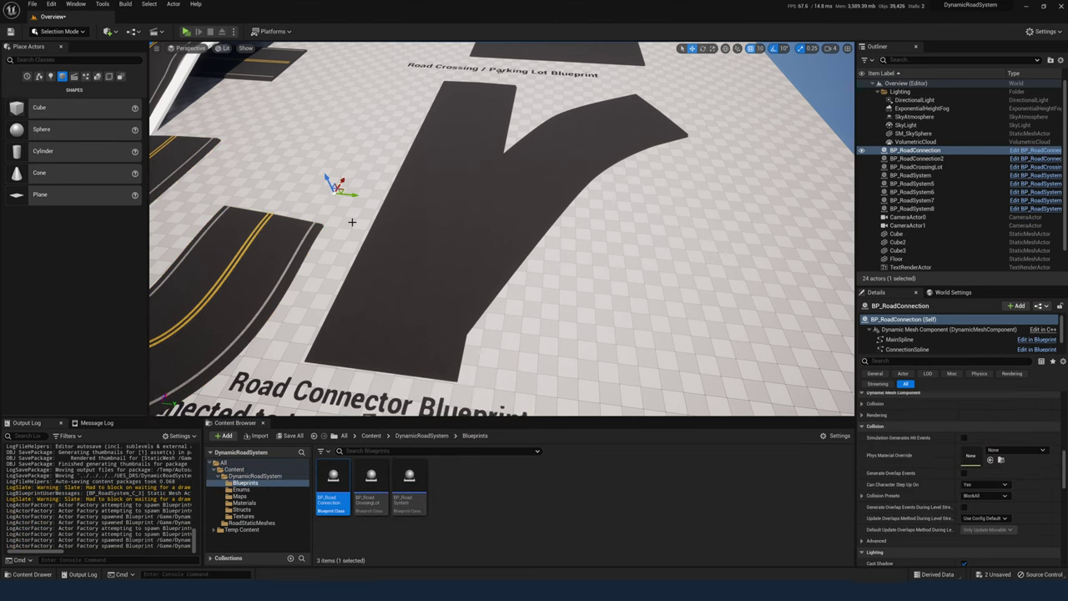
- Pick the nearby road as the connection's Main Connected Road
scroll(955, 494, "up", 10)
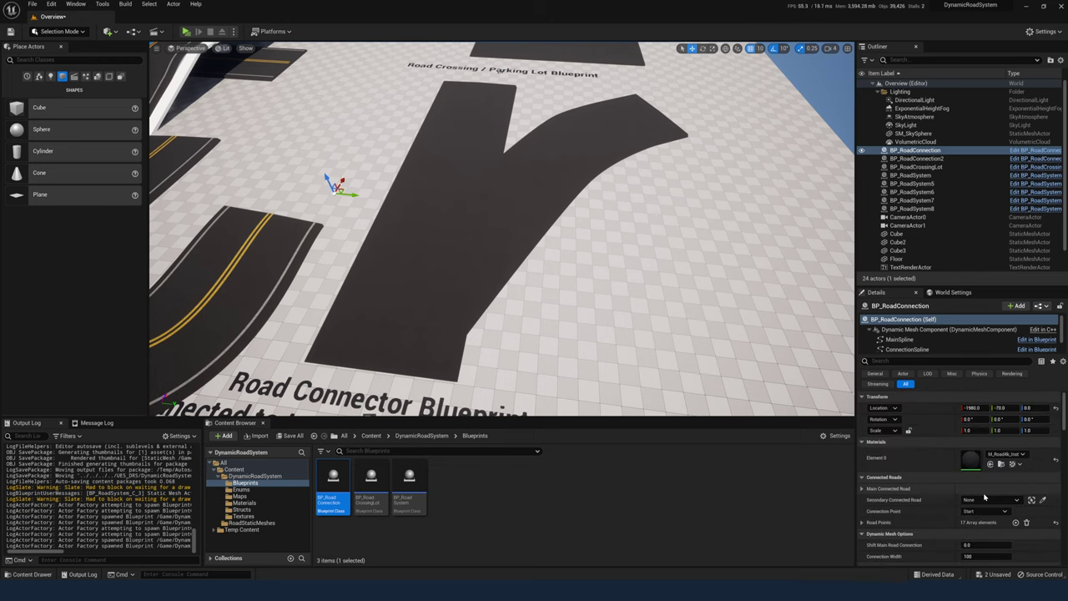
left_click(862, 489)
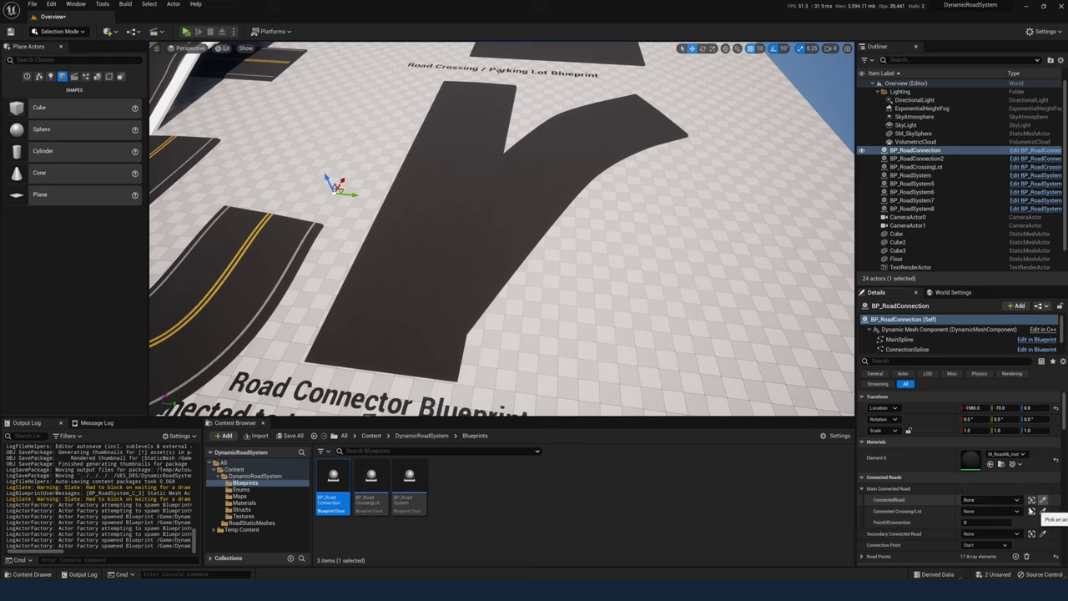
left_click(419, 269)
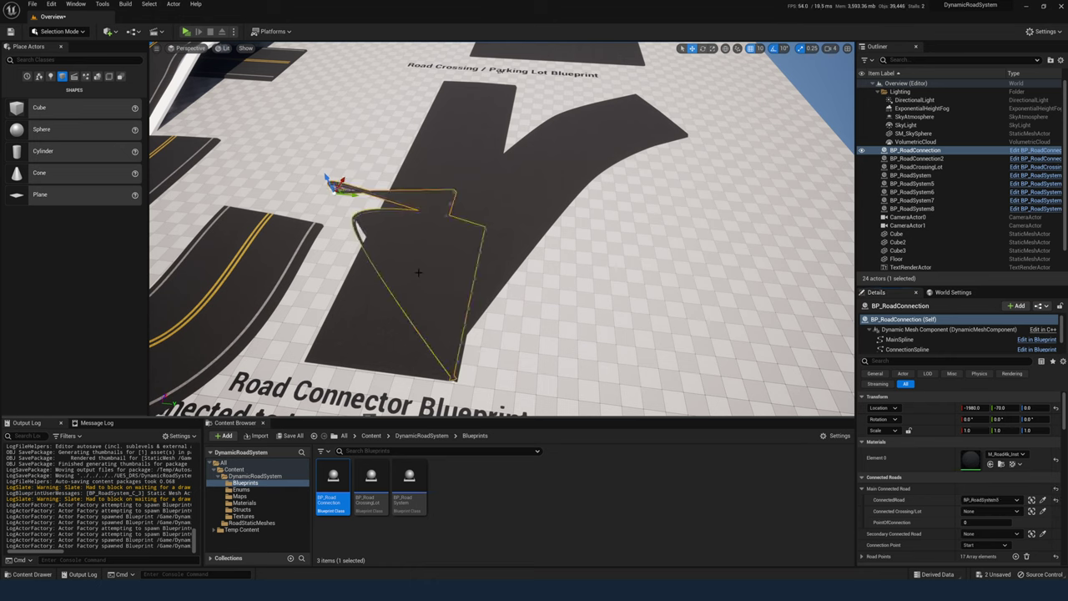
key("ctrl+z")
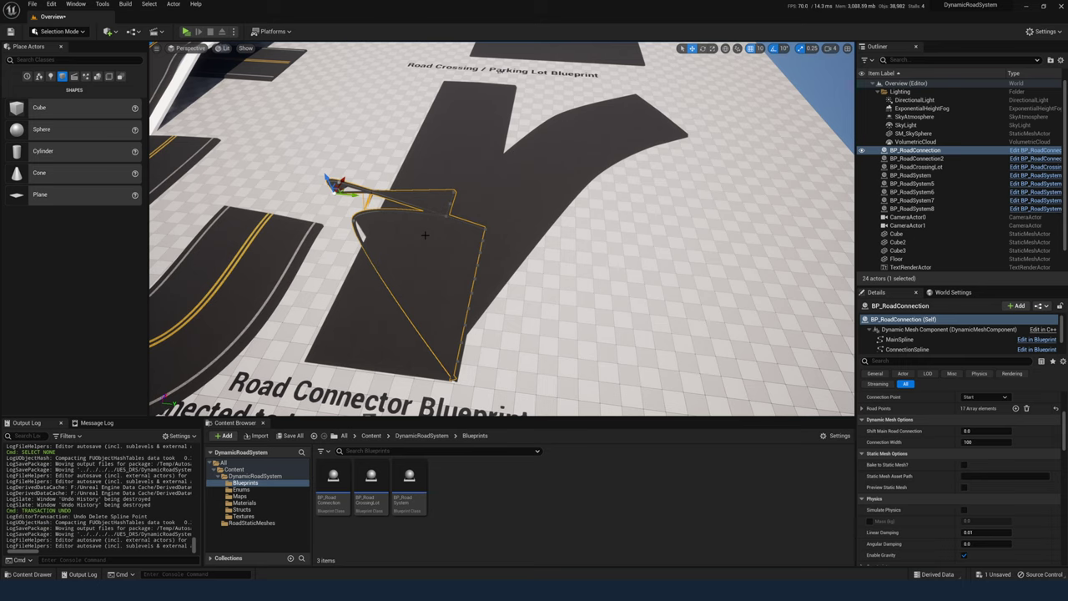
- Delete the end spline point of BP_RoadSystem
left_click(278, 219)
key("Delete")
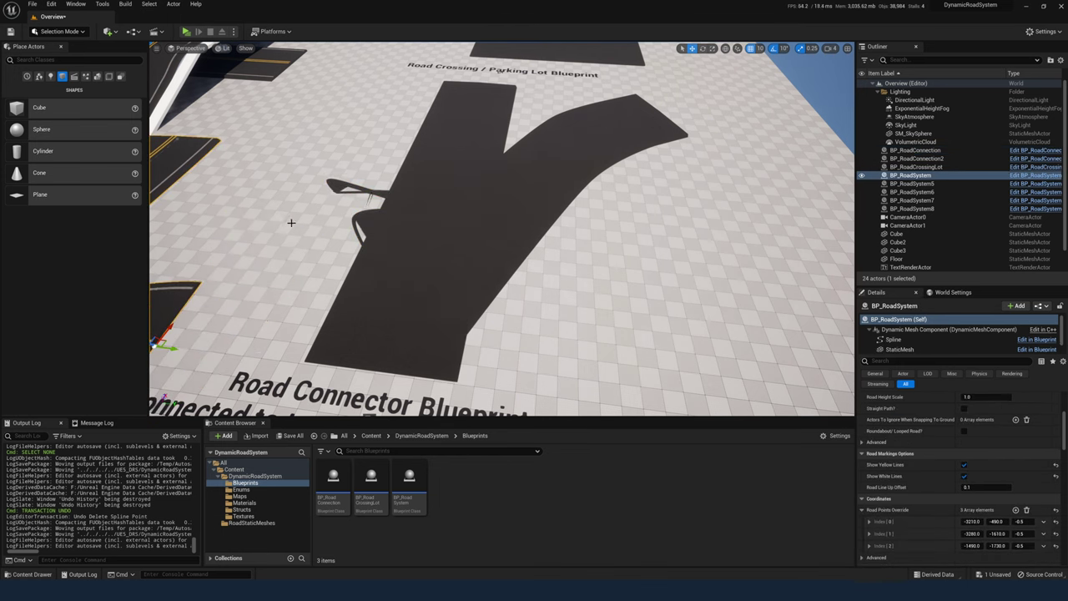
left_click_drag(293, 222, 511, 186, "alt")
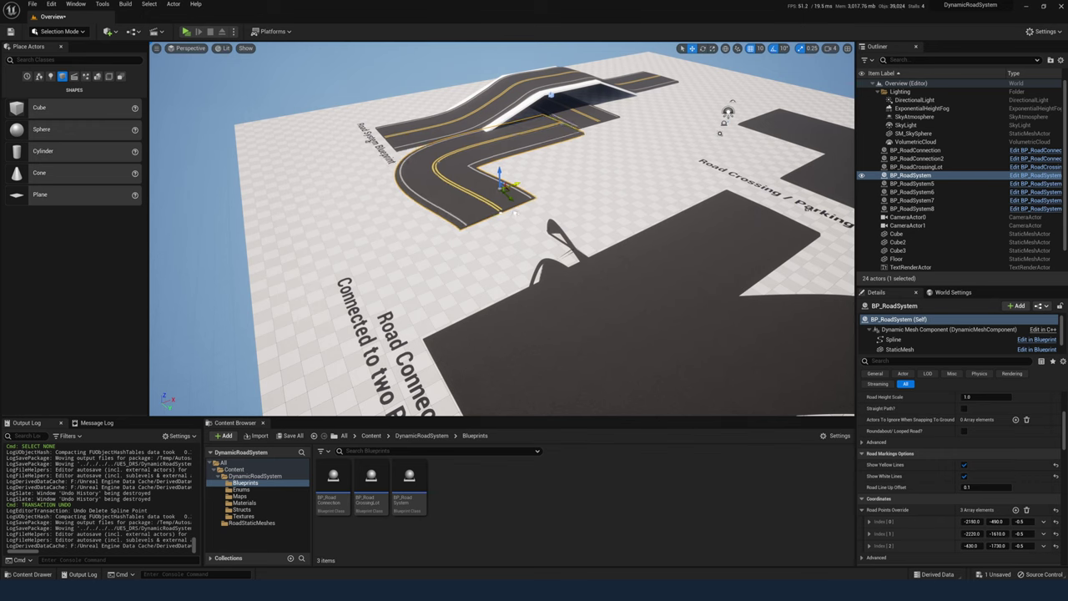
- Pick the upper road as BP_RoadConnection's Secondary Connected Road, undoing a stray point move
left_click(551, 268)
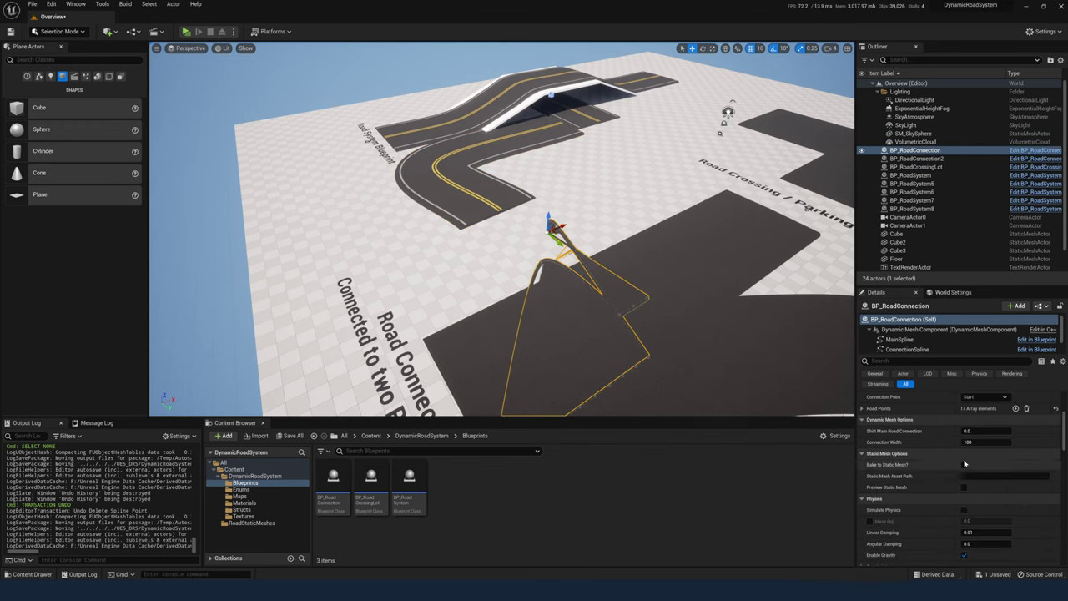
scroll(1009, 477, "up", 2)
scroll(1010, 477, "up", 1)
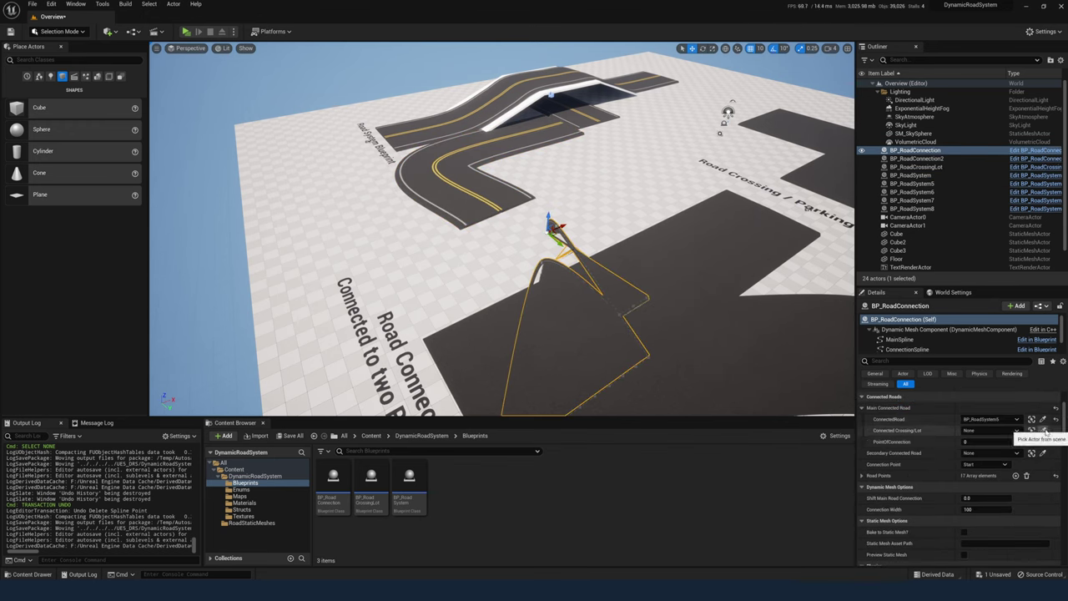
left_click(1043, 452)
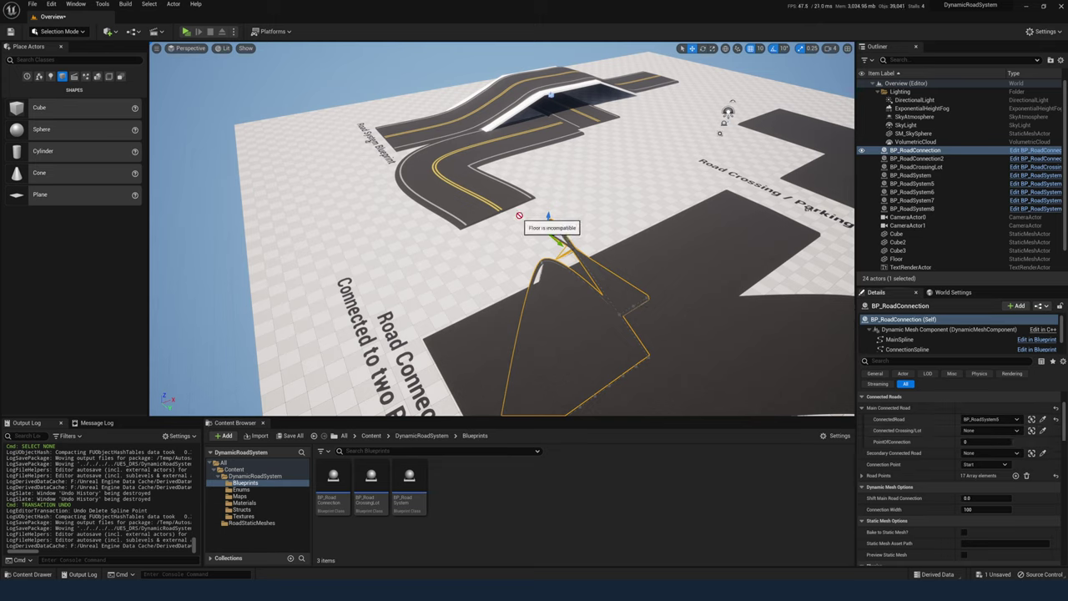
left_click(488, 187)
left_click_drag(571, 227, 471, 263)
key("ctrl+z")
key("ctrl+z")
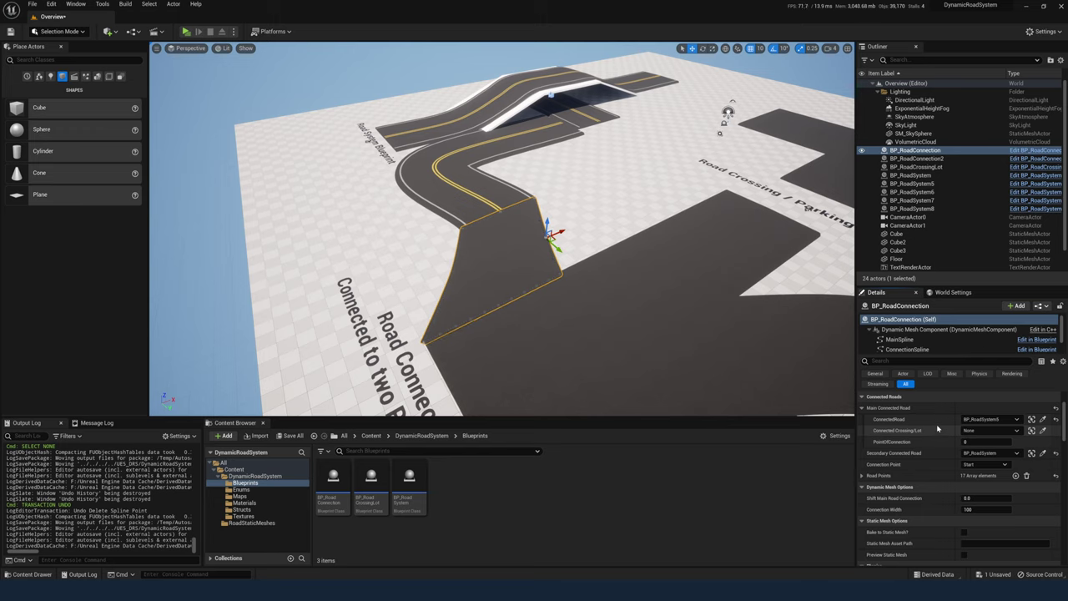
- Keep Connection Point at Start, try PointOfConnection 1, then reset it to 0
left_click(975, 465)
left_click(970, 473)
left_click(978, 442)
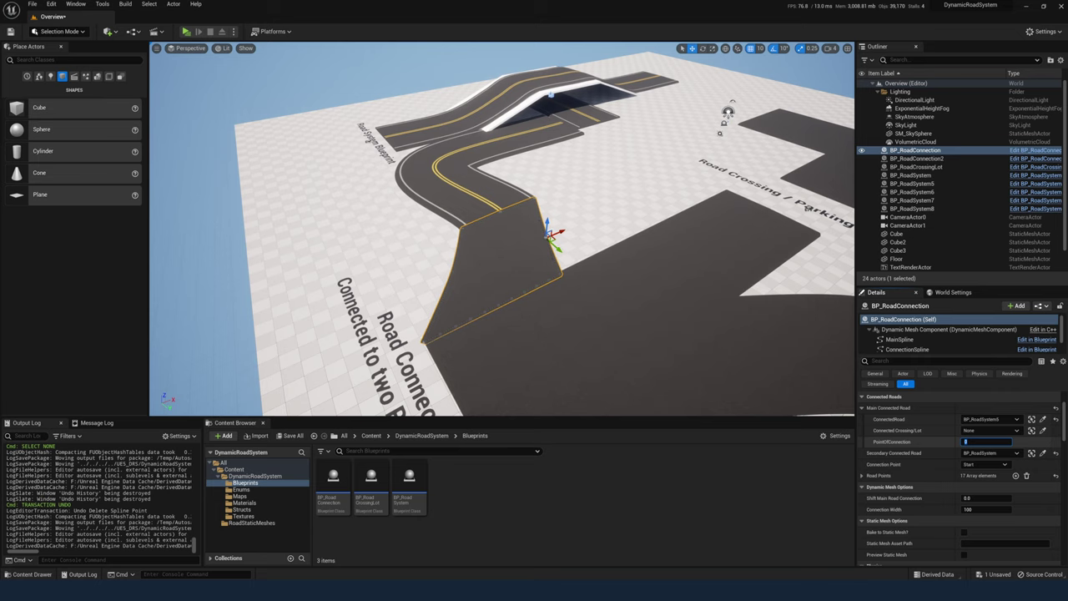
type("1")
key("Return")
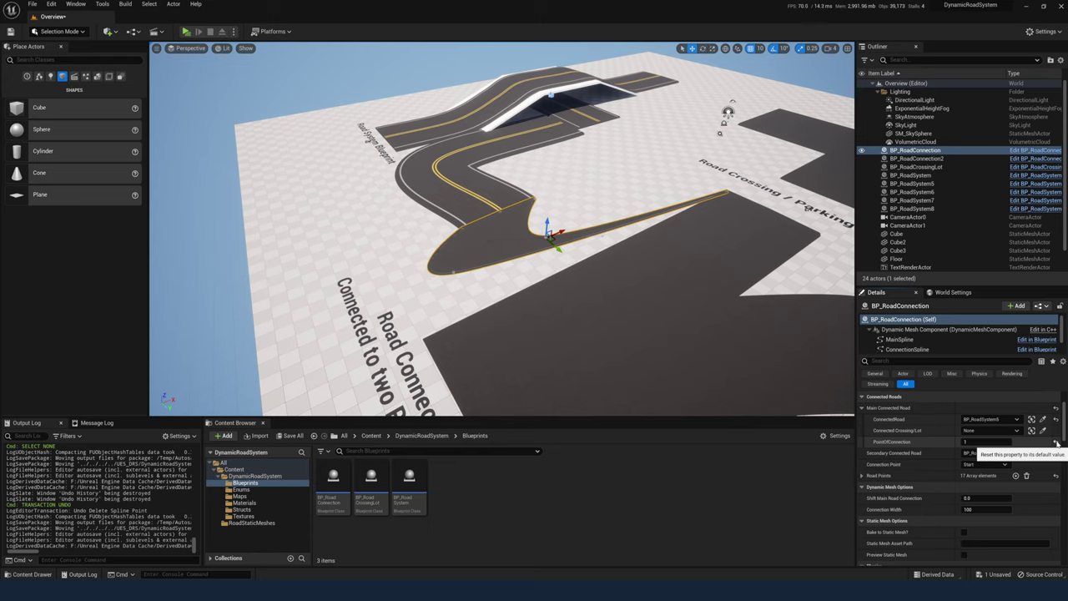
left_click(1057, 444)
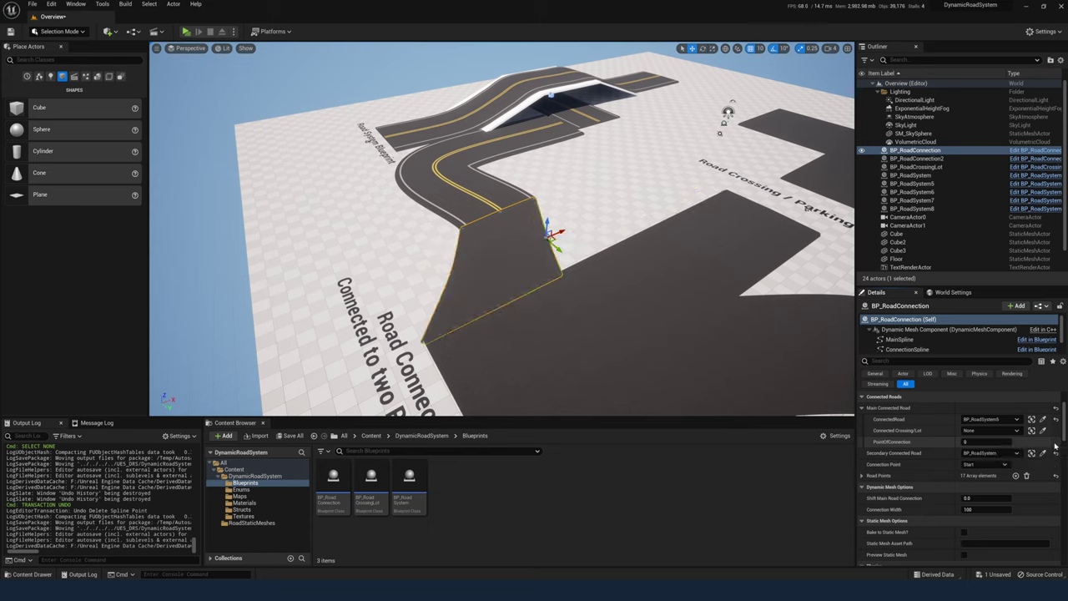
- Switch Connection Point to End and back to Start, then expand Road Points
left_click(989, 465)
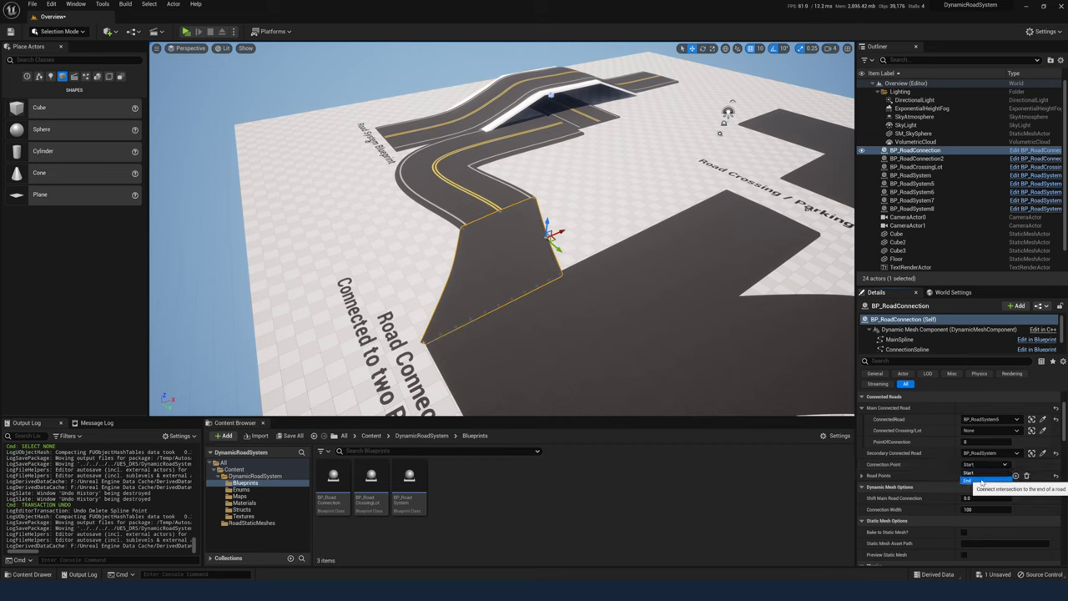
left_click(982, 481)
left_click(979, 465)
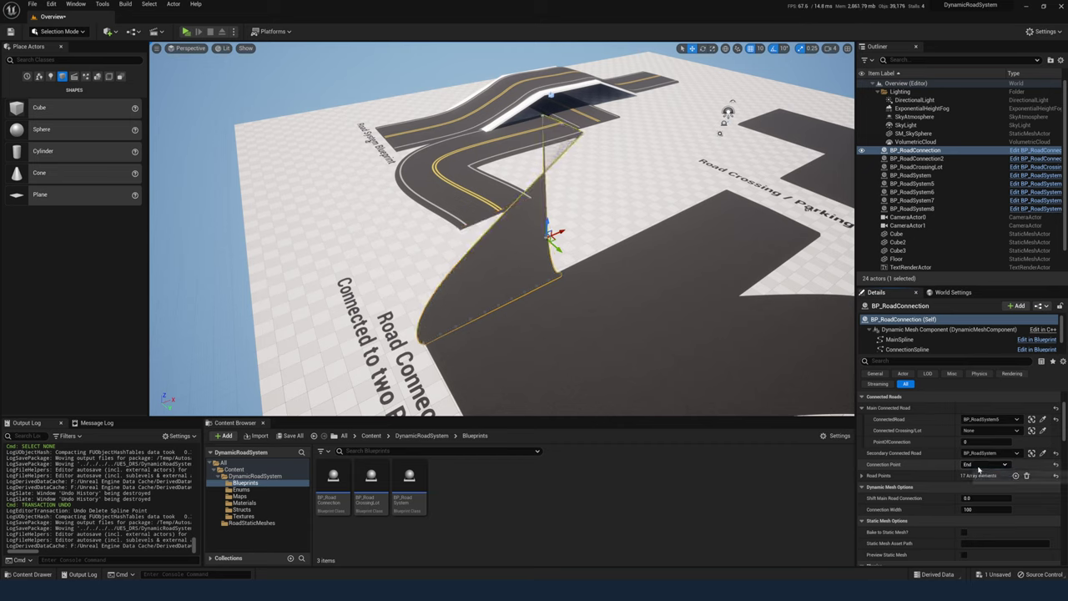
left_click(977, 472)
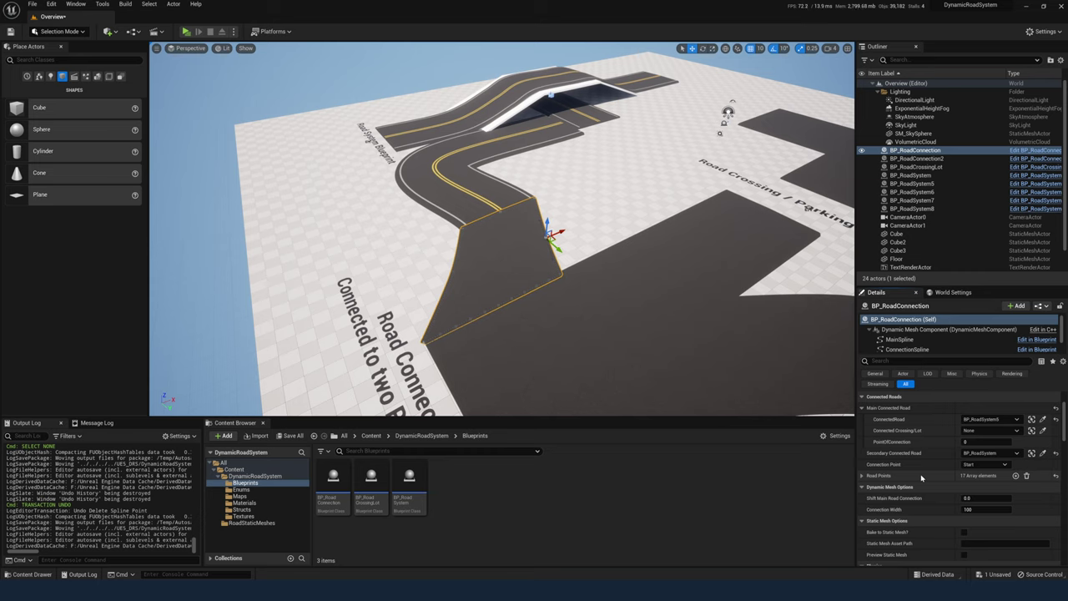
left_click(862, 475)
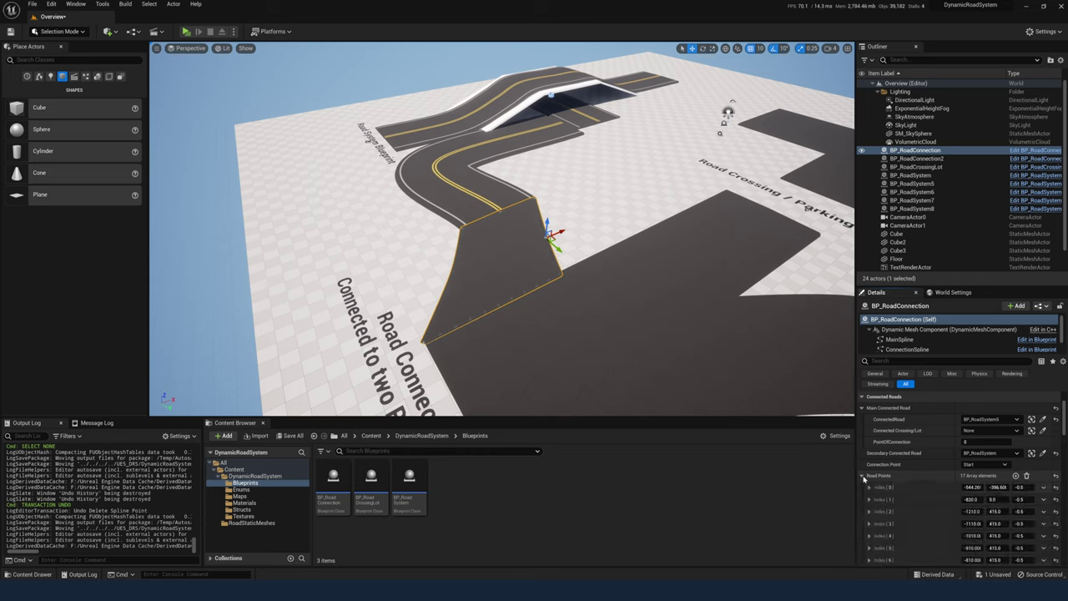
- Collapse Road Points and raise Shift Main Road Connection to 400
left_click(862, 476)
scroll(918, 484, "down", 1)
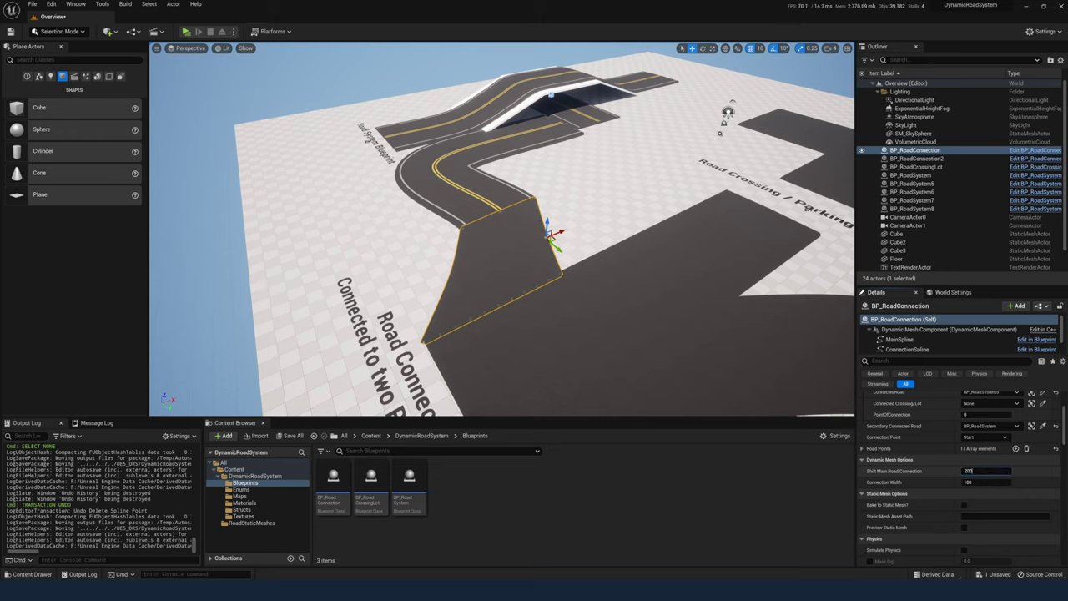
key("Return")
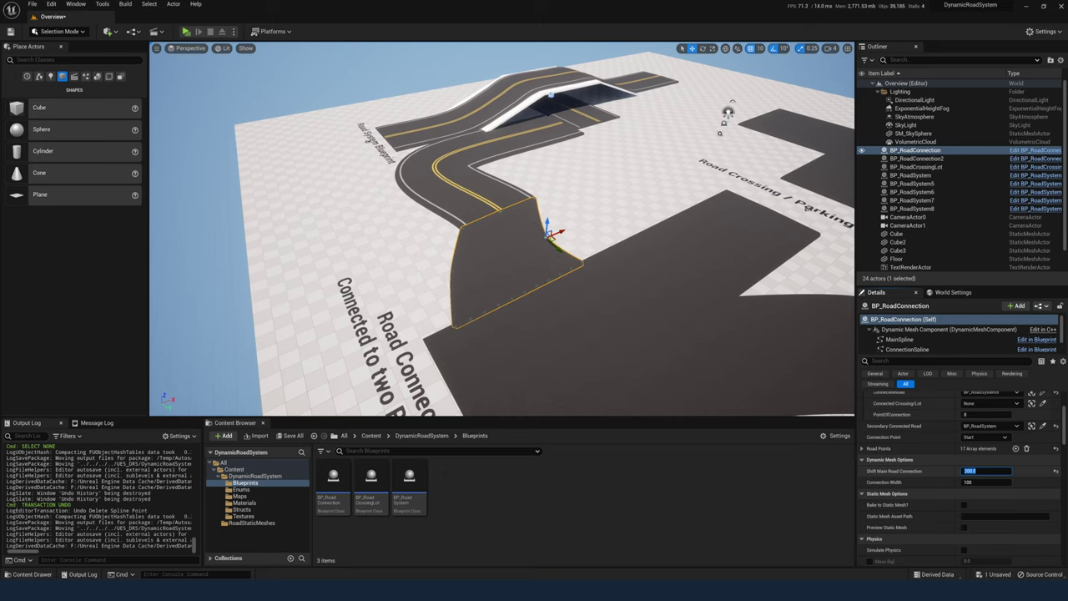
key("Return")
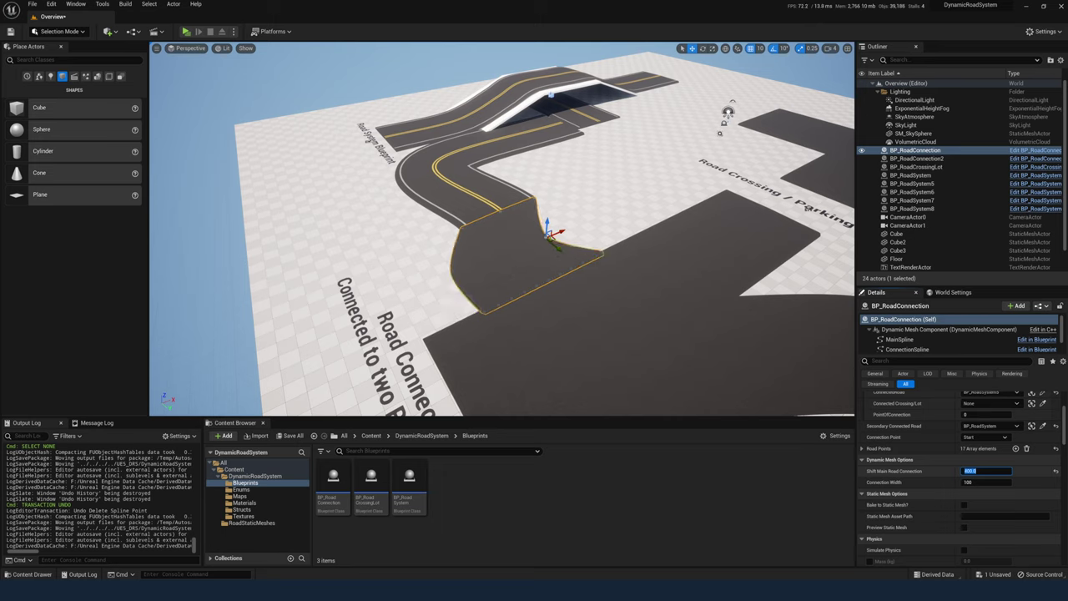
- Set Connection Width to 200 and swing the view to the crossing lot area
left_click(989, 483)
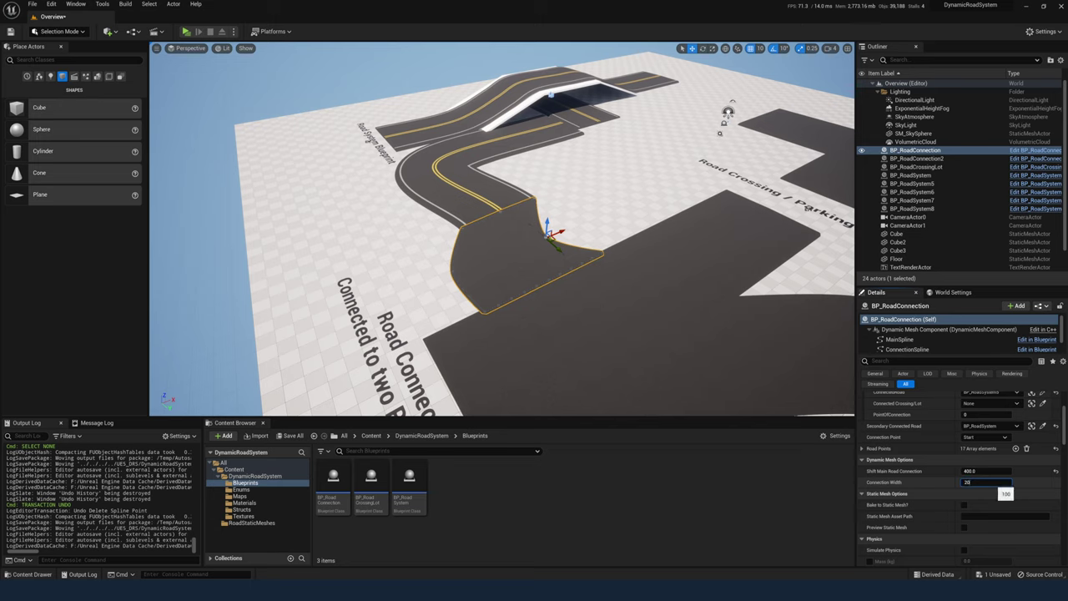
type("200")
key("Return")
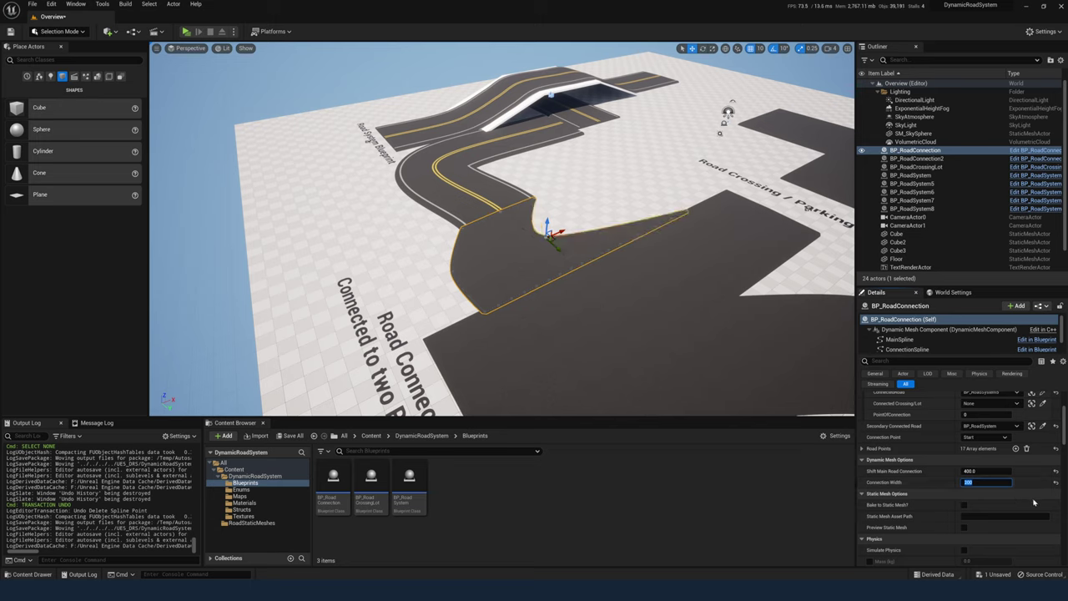
scroll(959, 477, "down", 1)
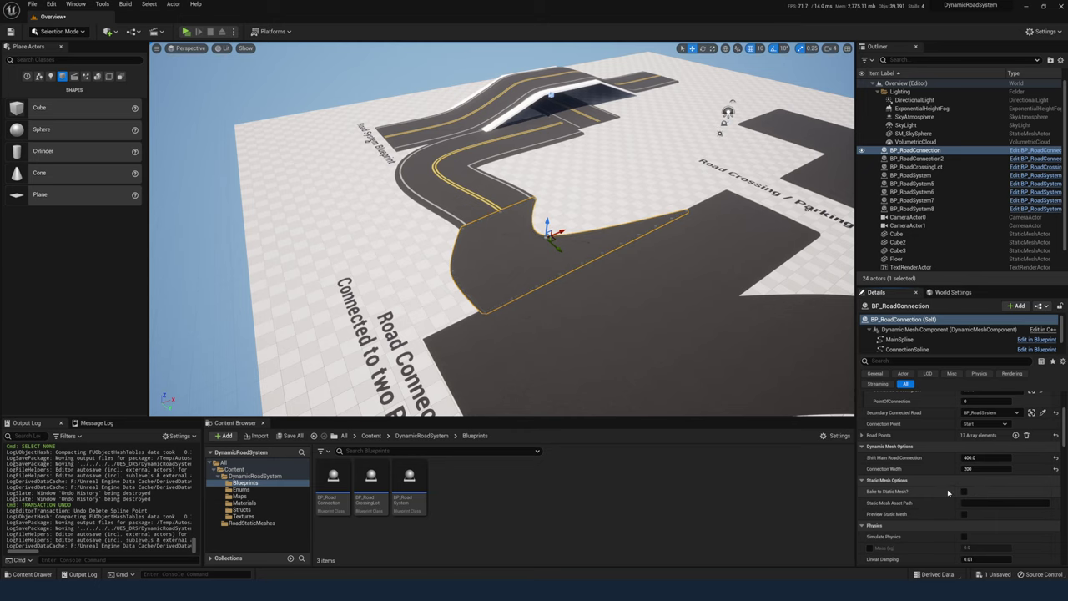
right_click_drag(534, 251, 715, 360)
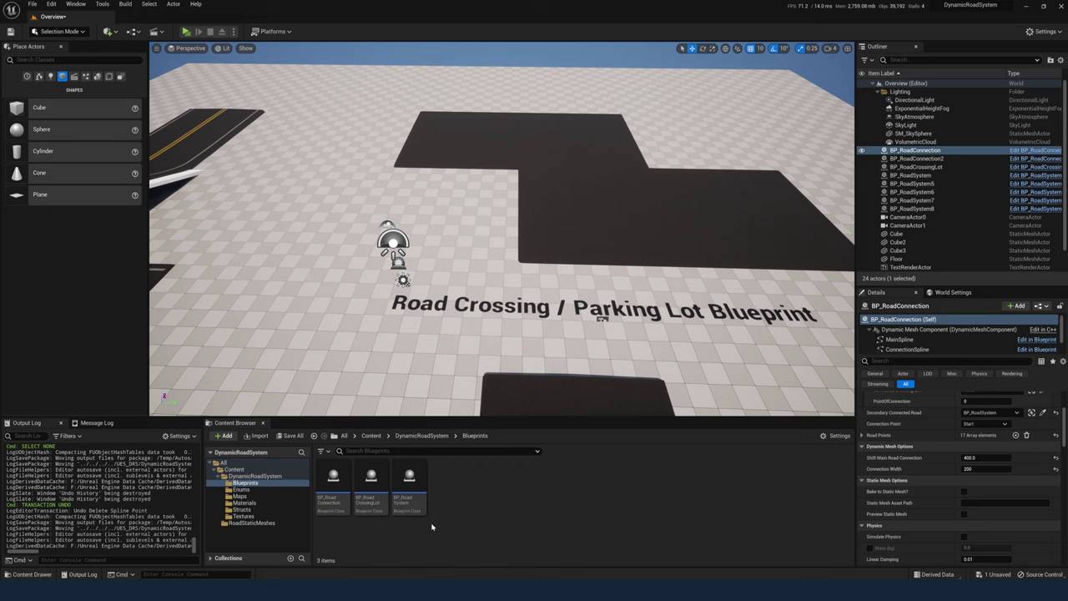
- Place a BP_RoadCrossingLot near the label and drag its corners into a slanted four-point slab
left_click_drag(371, 488, 496, 286)
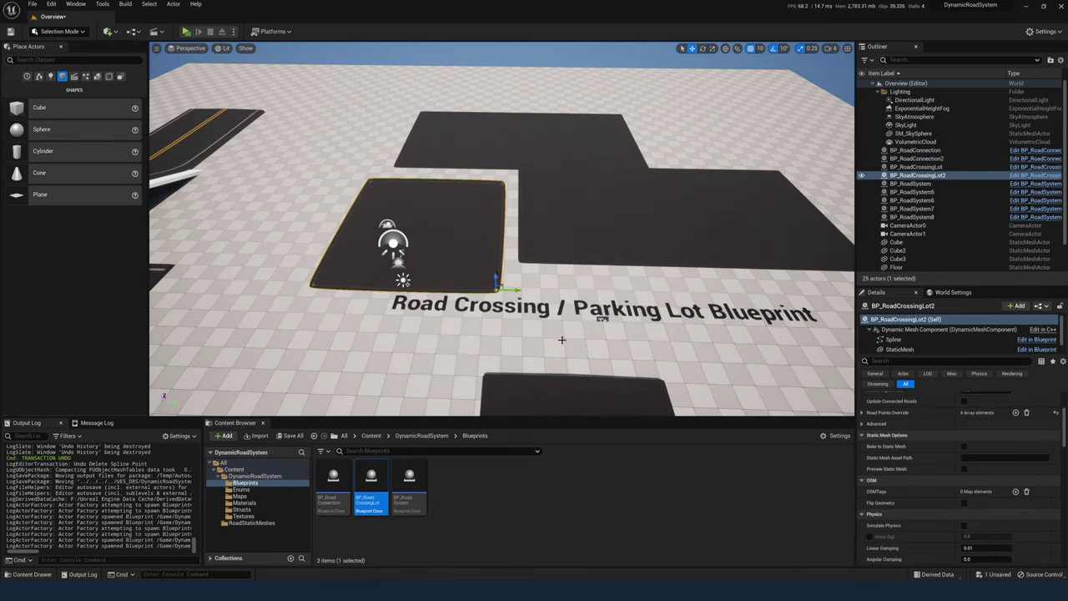
right_click_drag(561, 340, 565, 340)
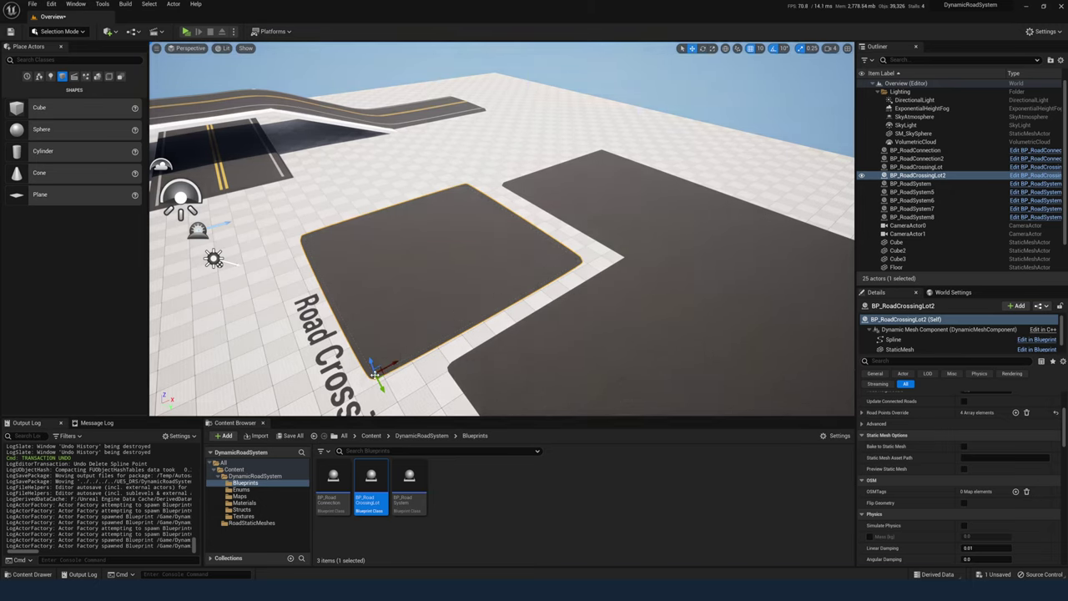
left_click_drag(382, 367, 491, 255)
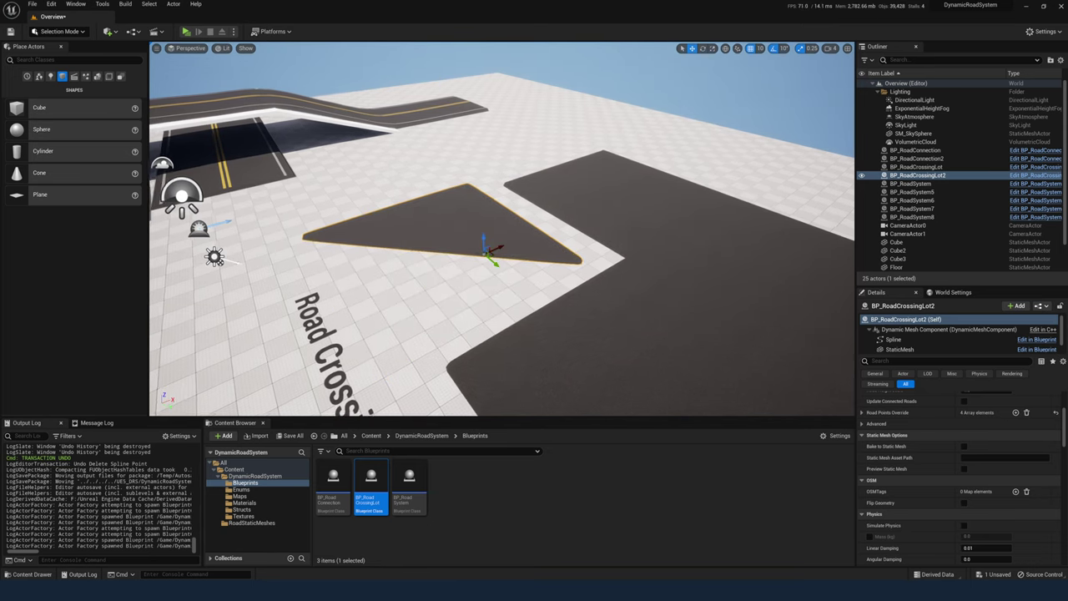
left_click_drag(492, 254, 365, 303, "alt")
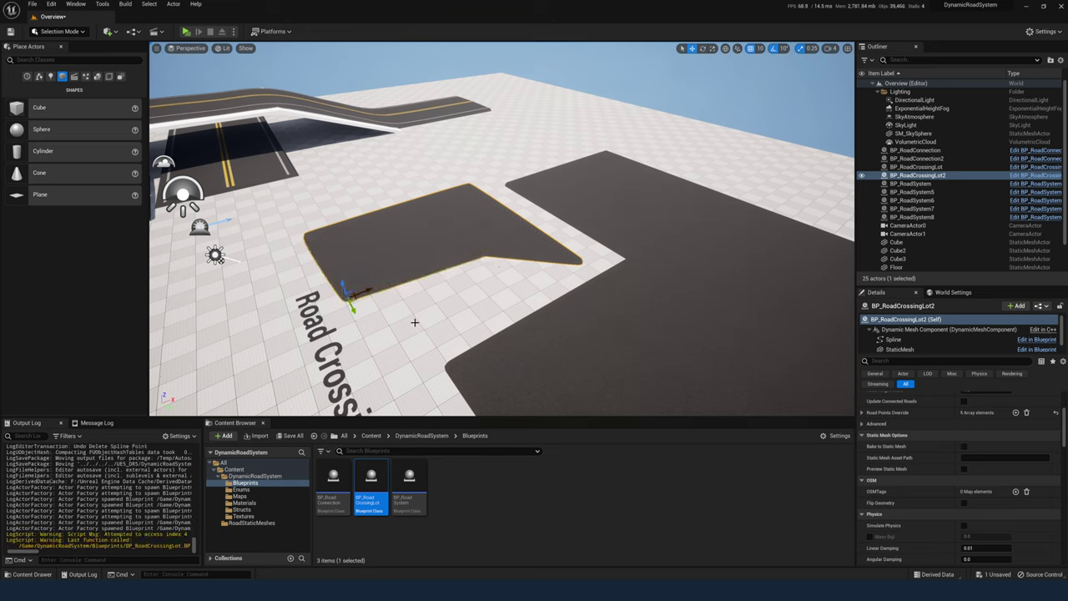
key("ctrl+z")
key("ctrl+y")
key("ctrl+z")
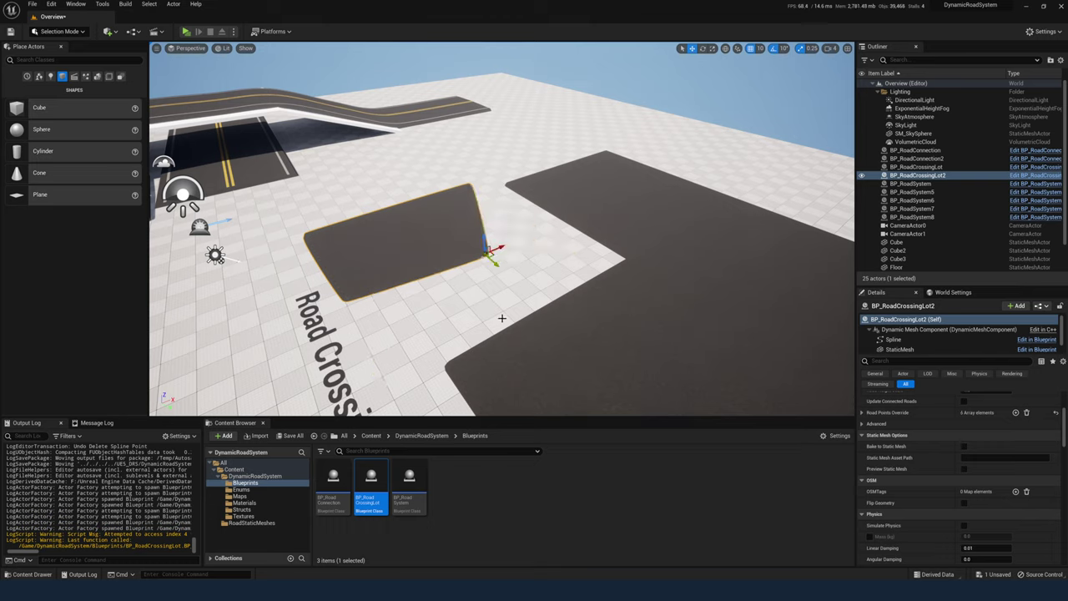
- Place a Sphere by the lot and add it to Actors To Ignore When Tracing
scroll(959, 476, "up", 5)
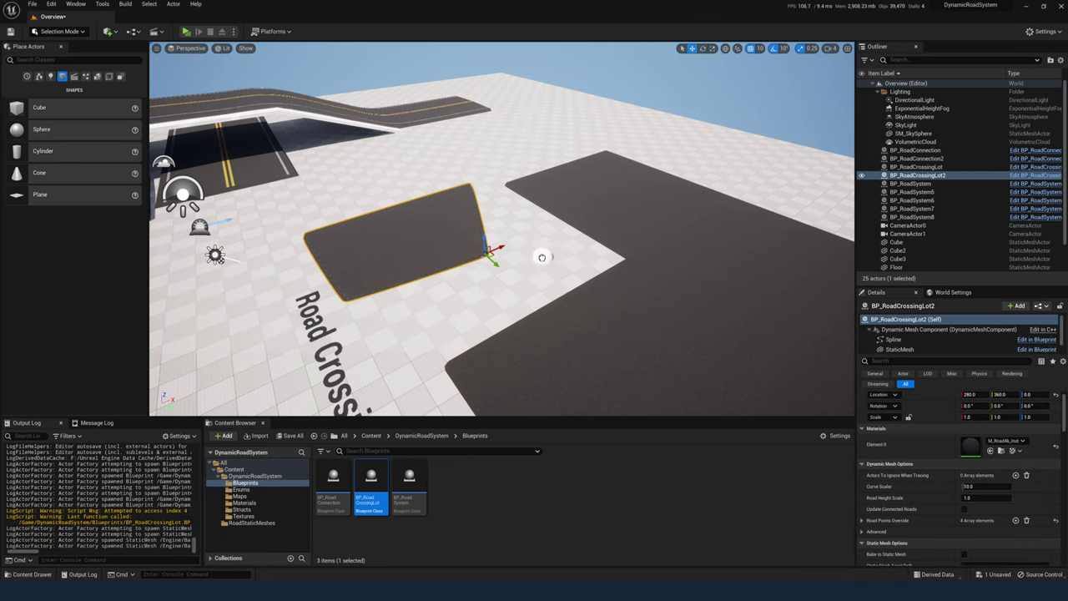
left_click_drag(541, 257, 547, 255)
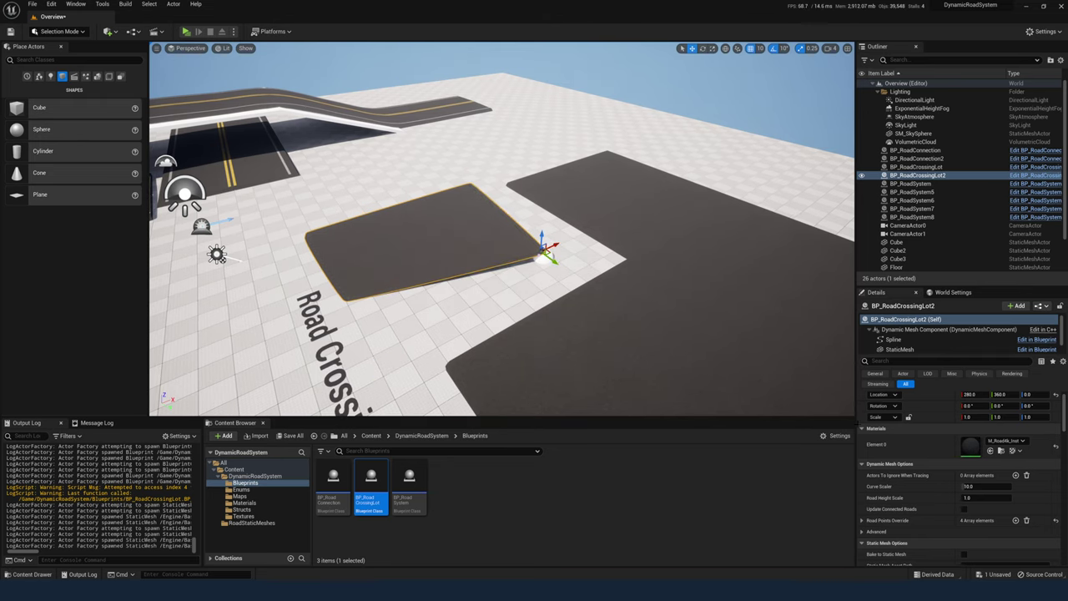
left_click(1016, 475)
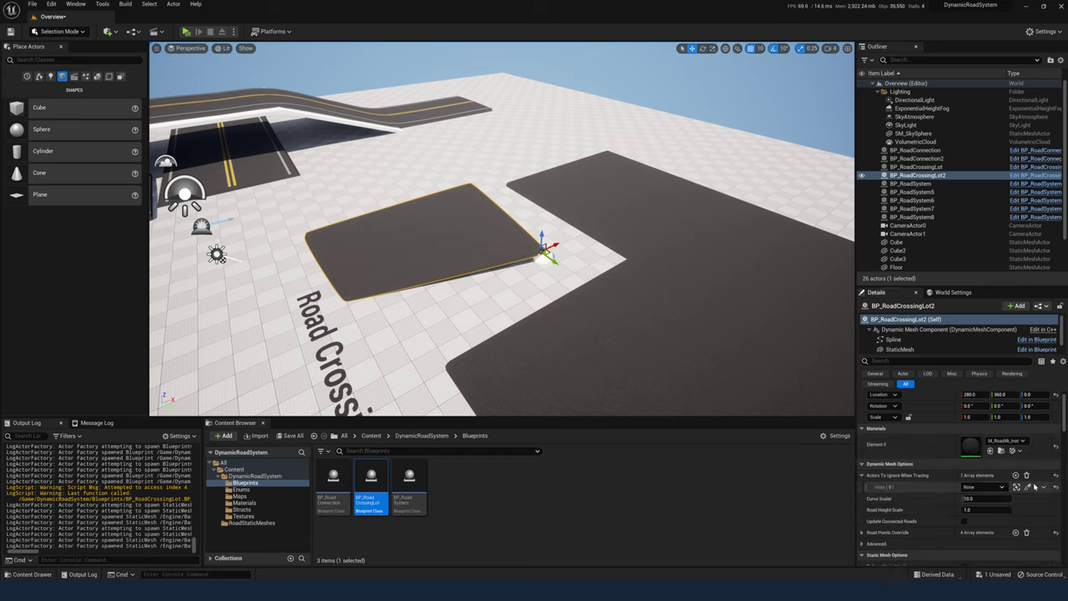
left_click(1028, 486)
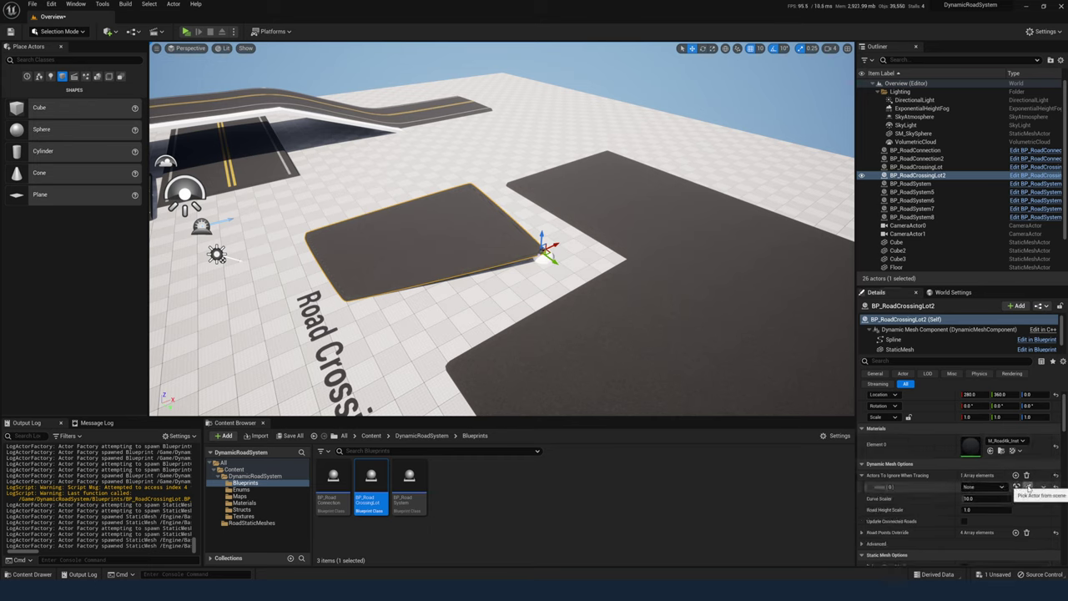
left_click(553, 264)
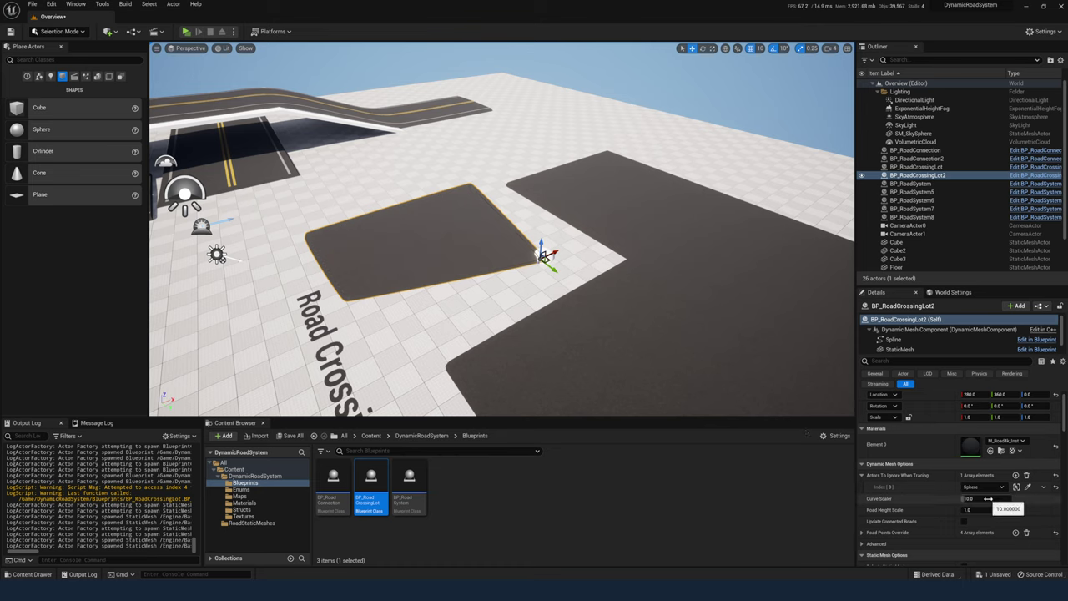
- Empty the crossing lot's Actors To Ignore list and delete the sphere
left_click(1026, 475)
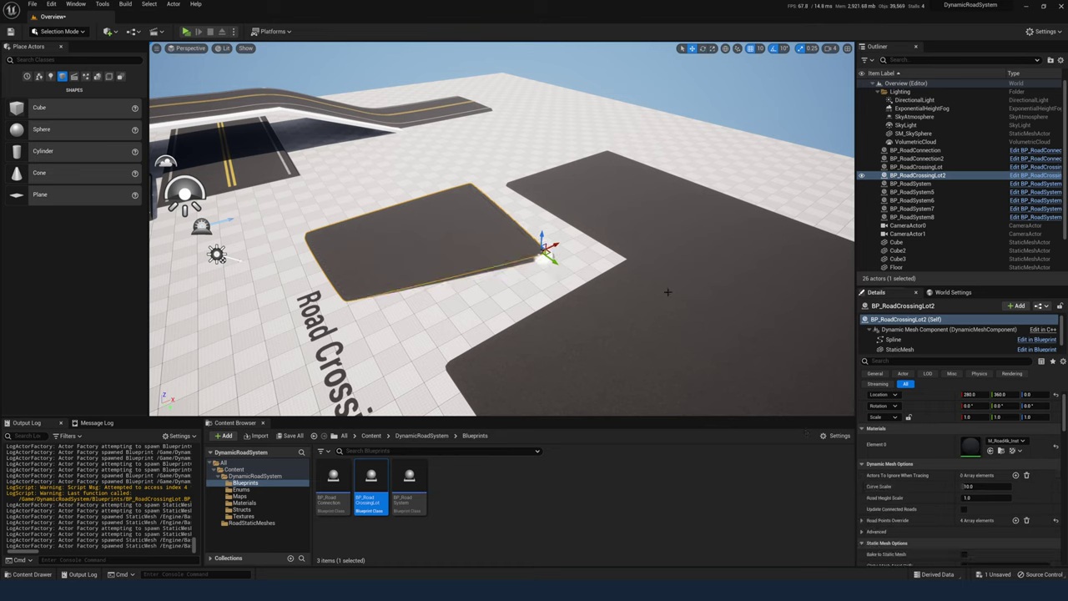
left_click(546, 261)
key("Delete")
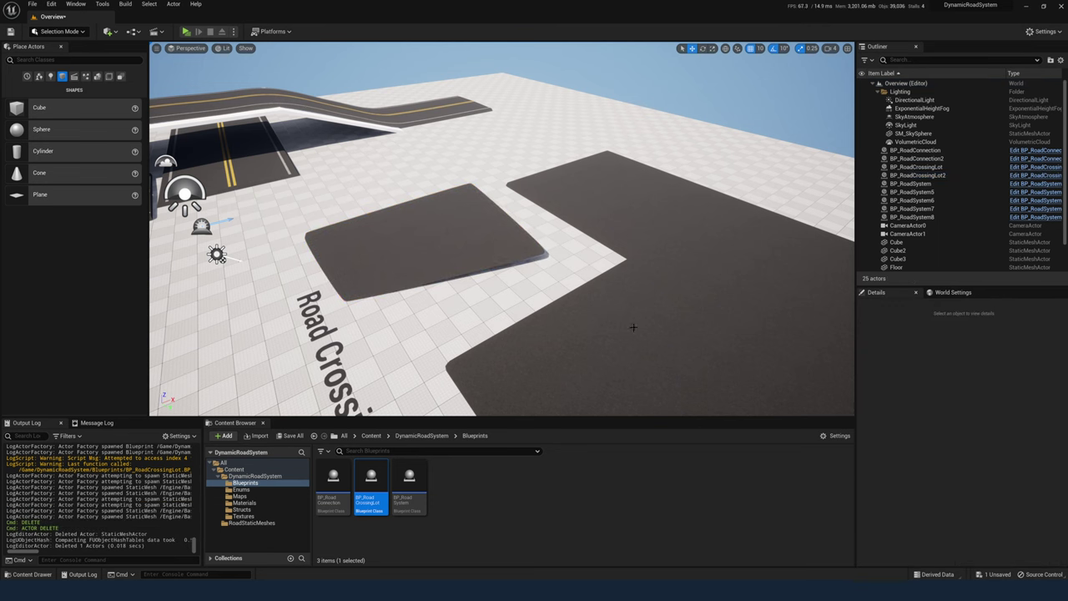
- On the crossing lot, try a Curve Scaler of 100, then lower it back to 10
left_click(531, 245)
left_click(539, 253)
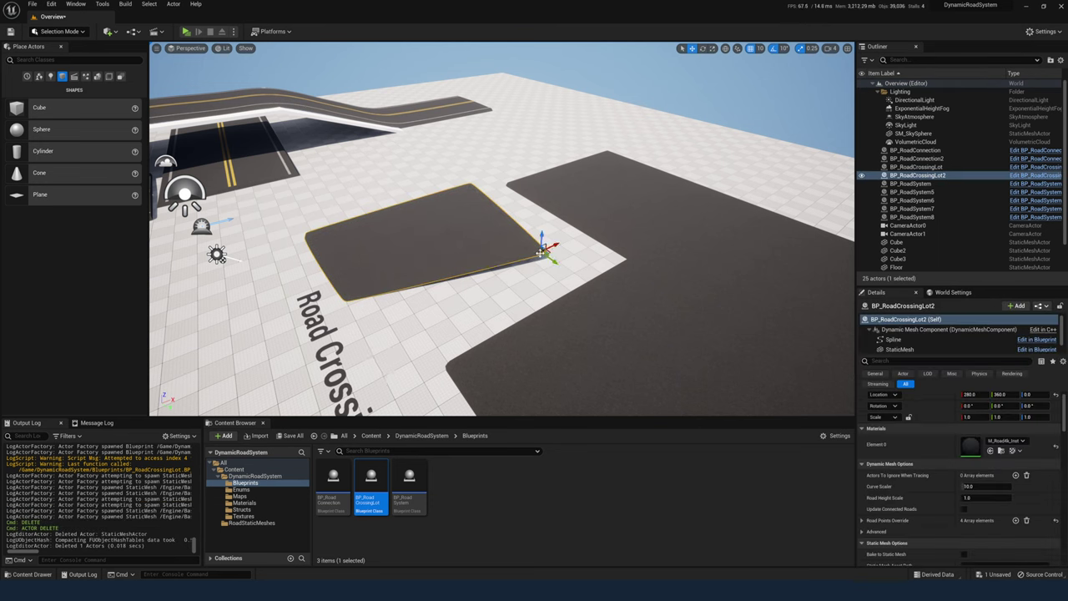
left_click(977, 487)
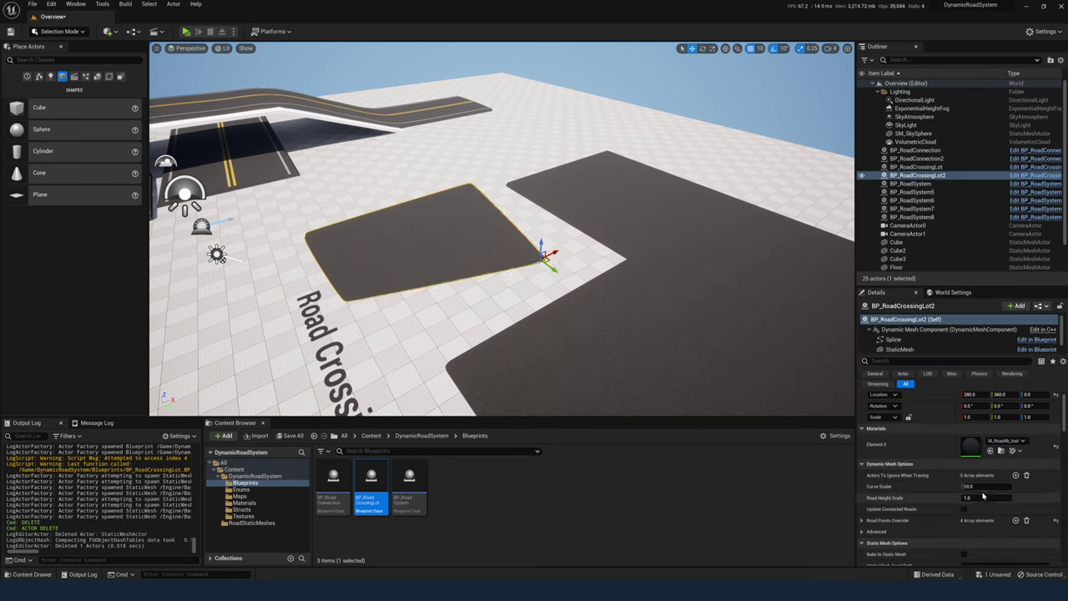
type("100")
key("Return")
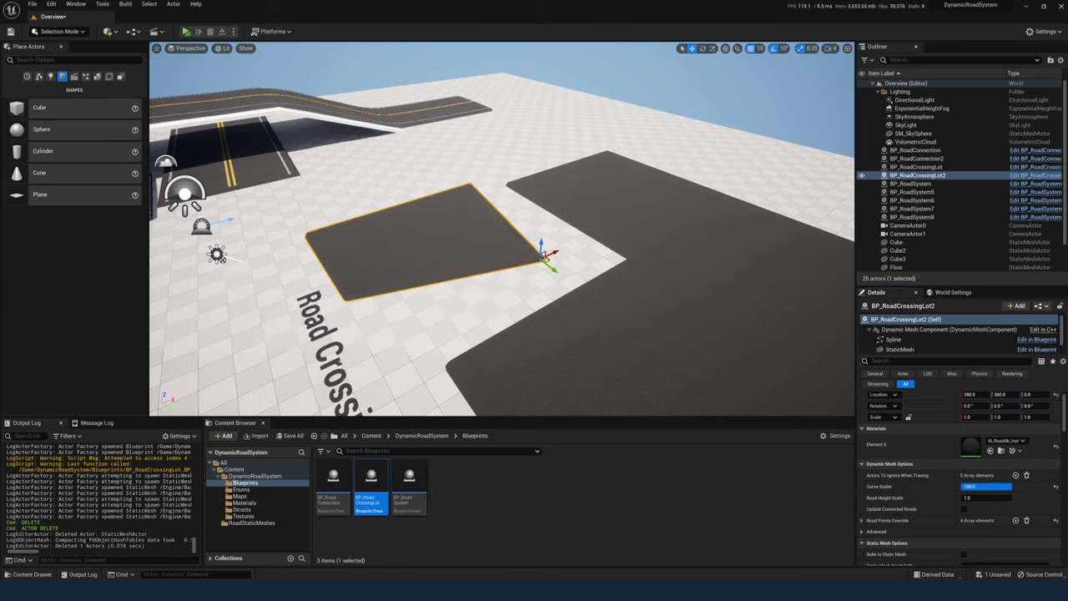
mouse_move(984, 487)
left_mouse_down()
mouse_move(959, 486)
mouse_move(1066, 485)
mouse_move(989, 488)
left_mouse_up()
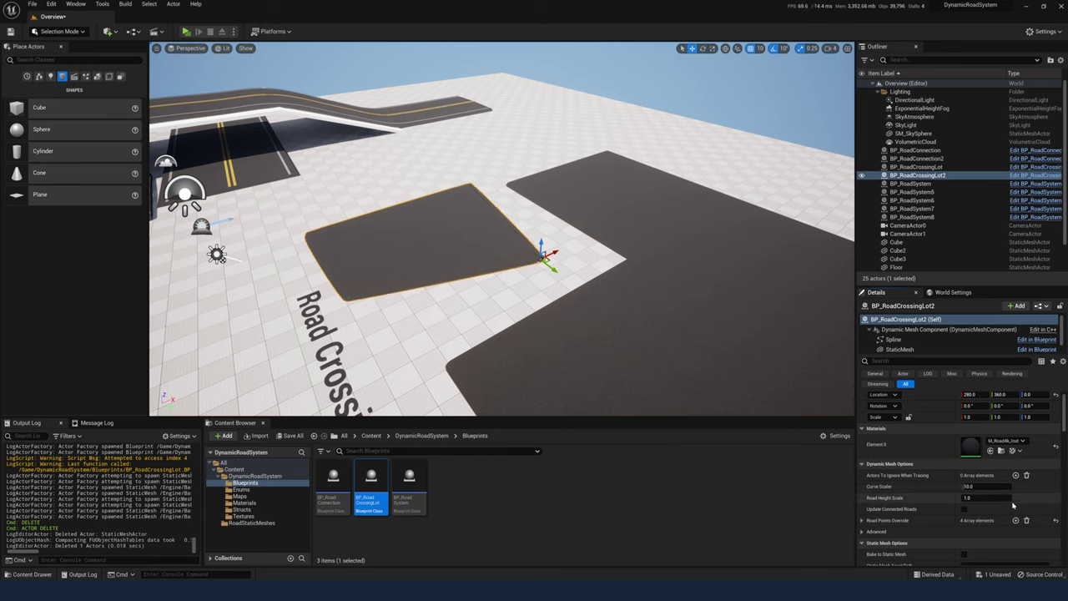
- Test the lot's Road Height Scale at 2 and 10, then reset it to 1.0
left_click(996, 498)
key("Return")
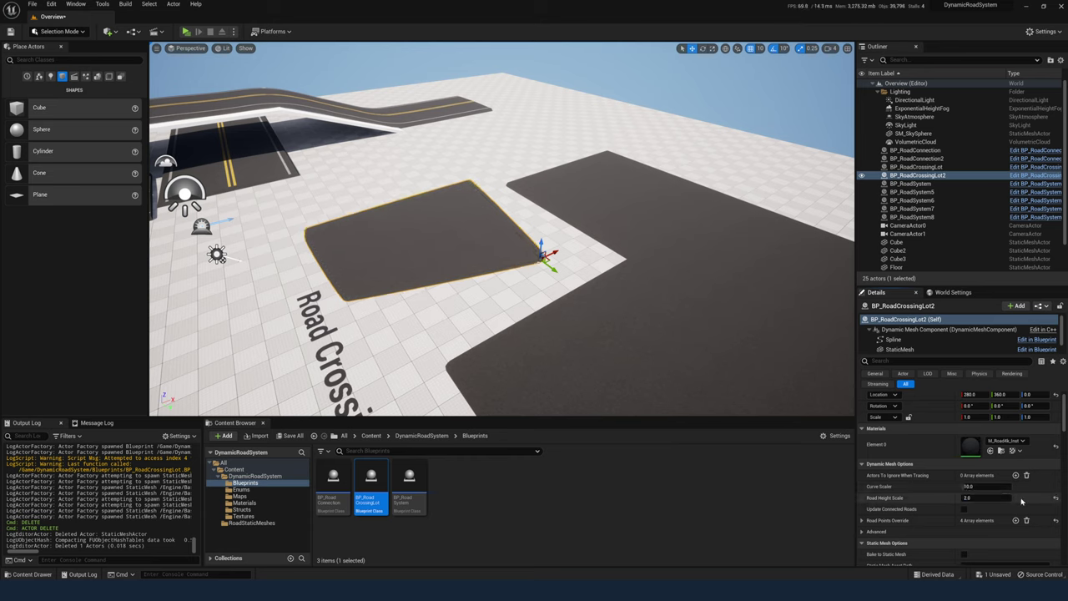
left_click(995, 498)
type("10")
key("Return")
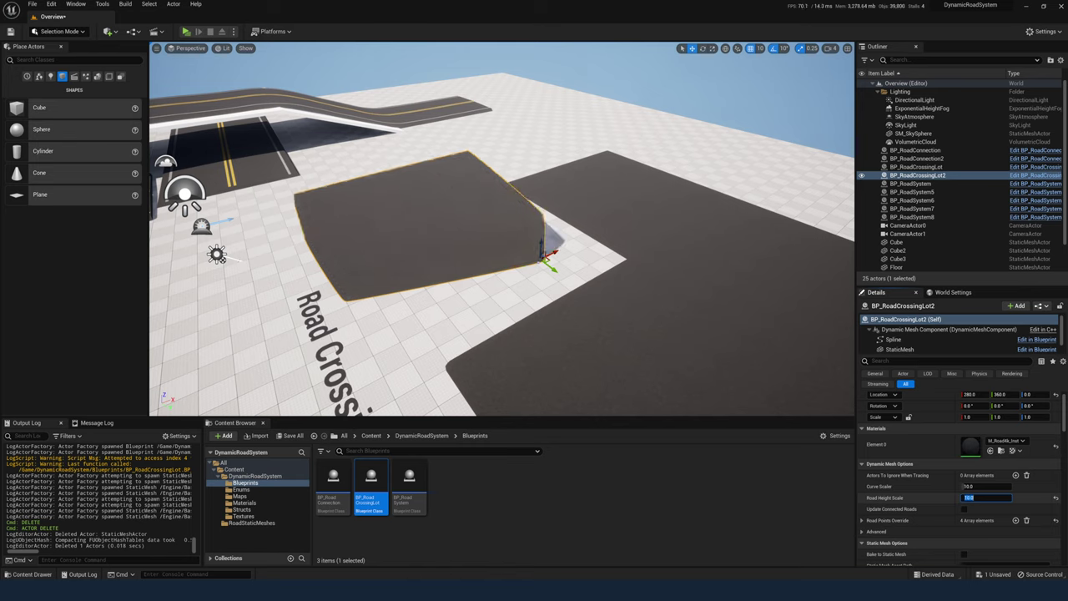
type("1")
key("Return")
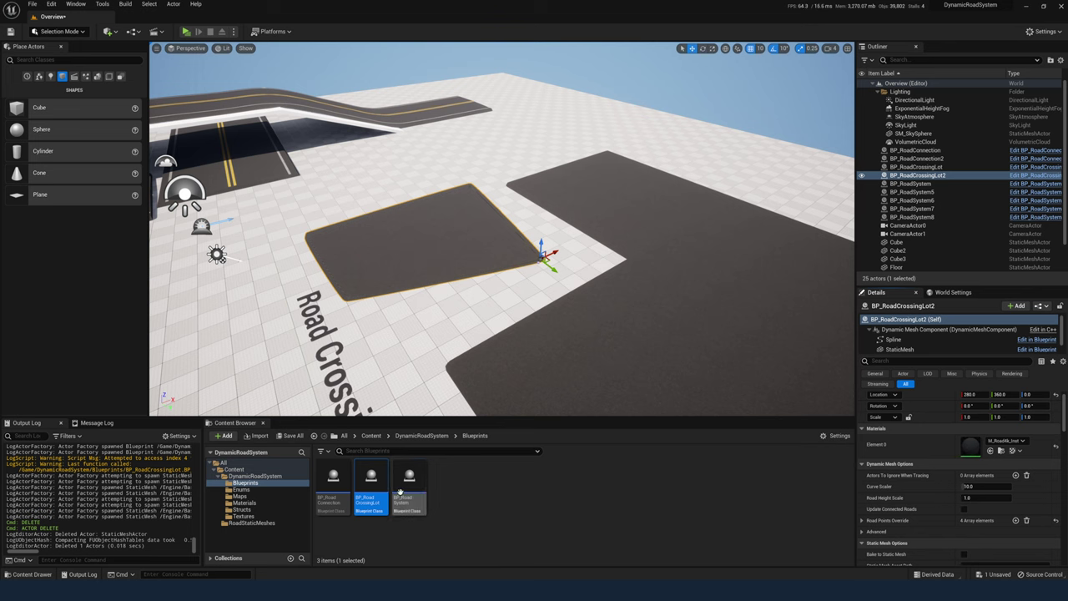
- Place a BP_RoadSystem2 road strip and a BP_RoadConnection3 beside the crossing lot
mouse_move(419, 498)
left_click_drag(409, 498, 207, 304)
left_click_drag(333, 488, 284, 317)
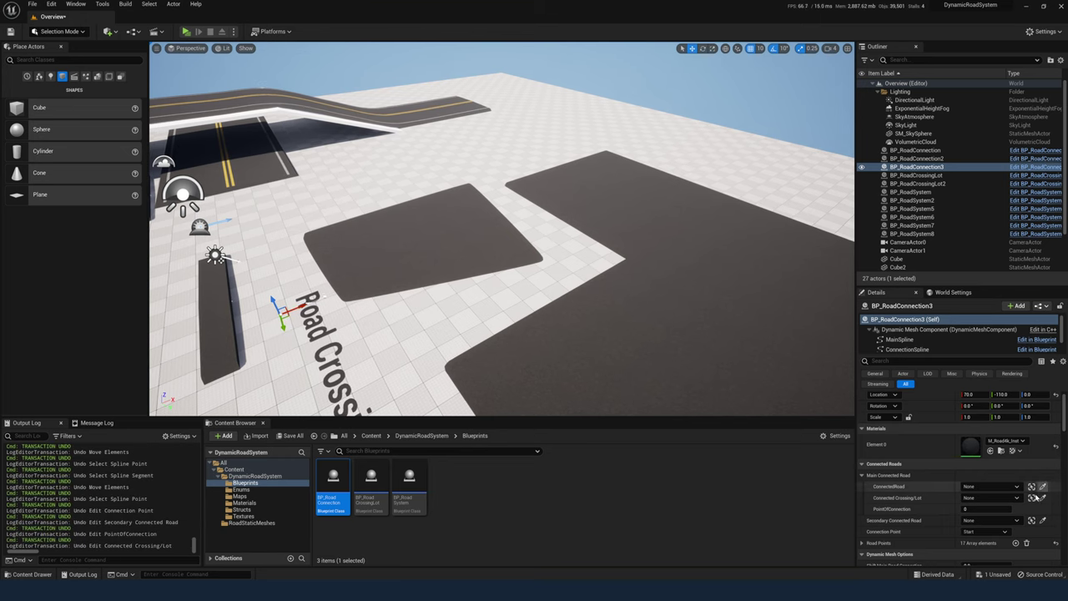
- Link BP_RoadConnection3 to BP_RoadCrossingLot2 and to BP_RoadSystem2 as secondary road
left_click(1042, 498)
left_click(381, 252)
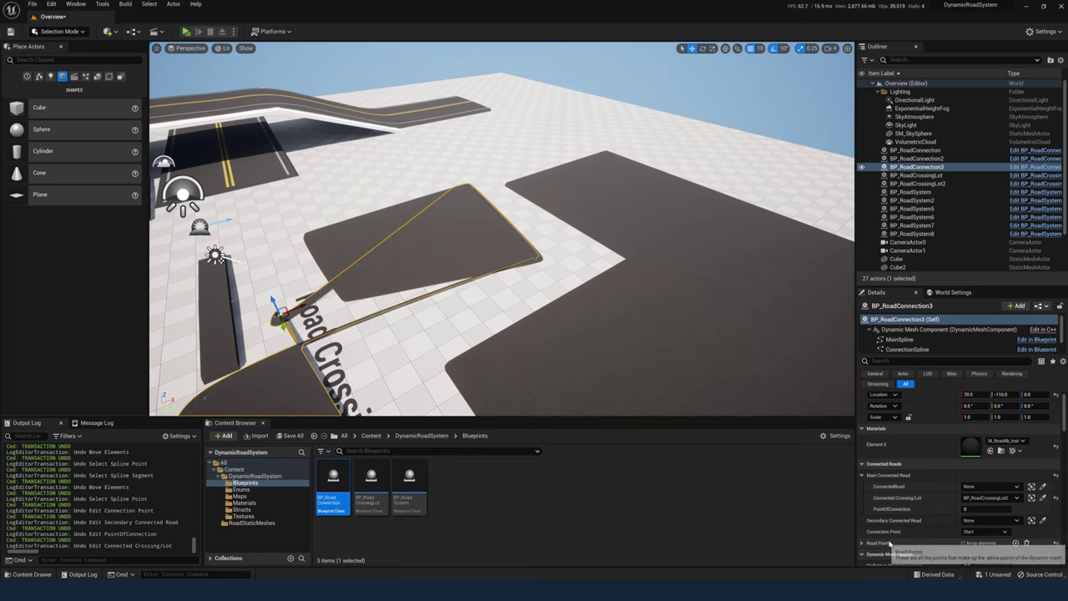
left_click(1042, 520)
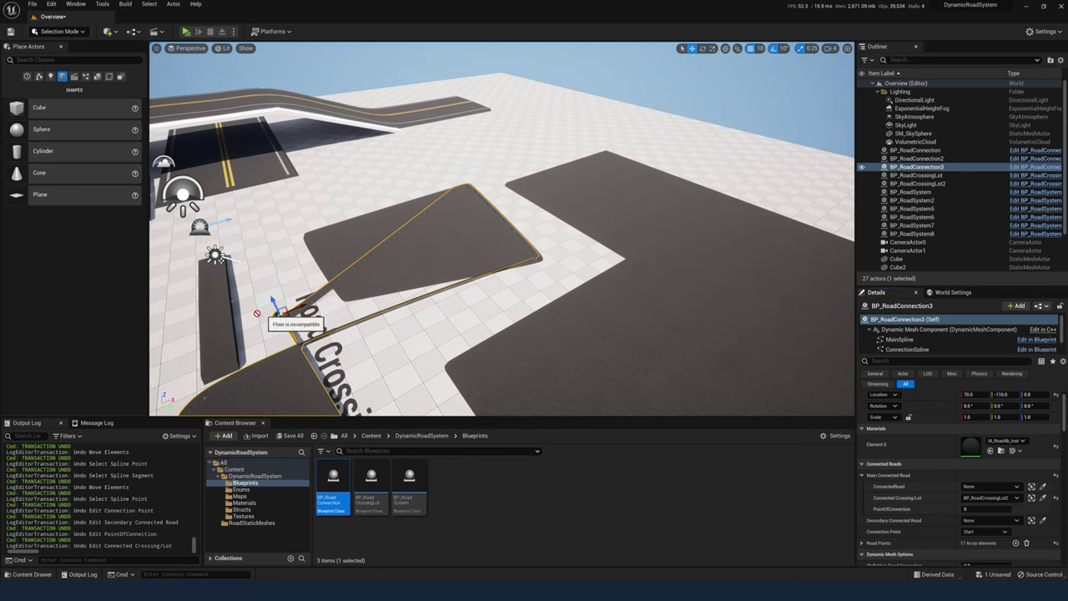
left_click(229, 317)
- Connect at the road's End point with point of connection 2, then straighten the spline edge
left_click(985, 532)
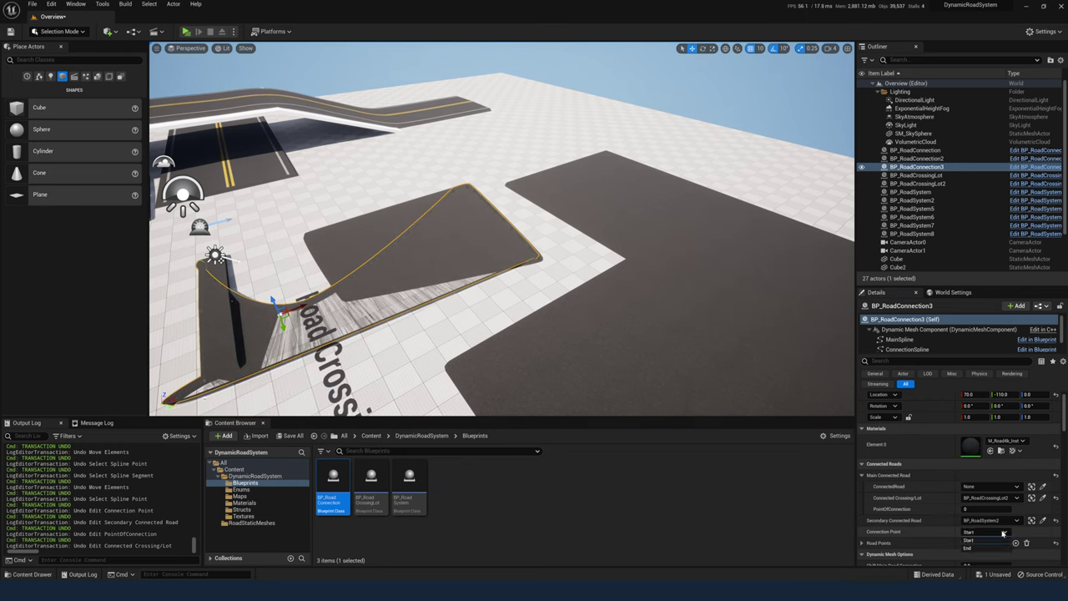
left_click(994, 548)
left_click(984, 509)
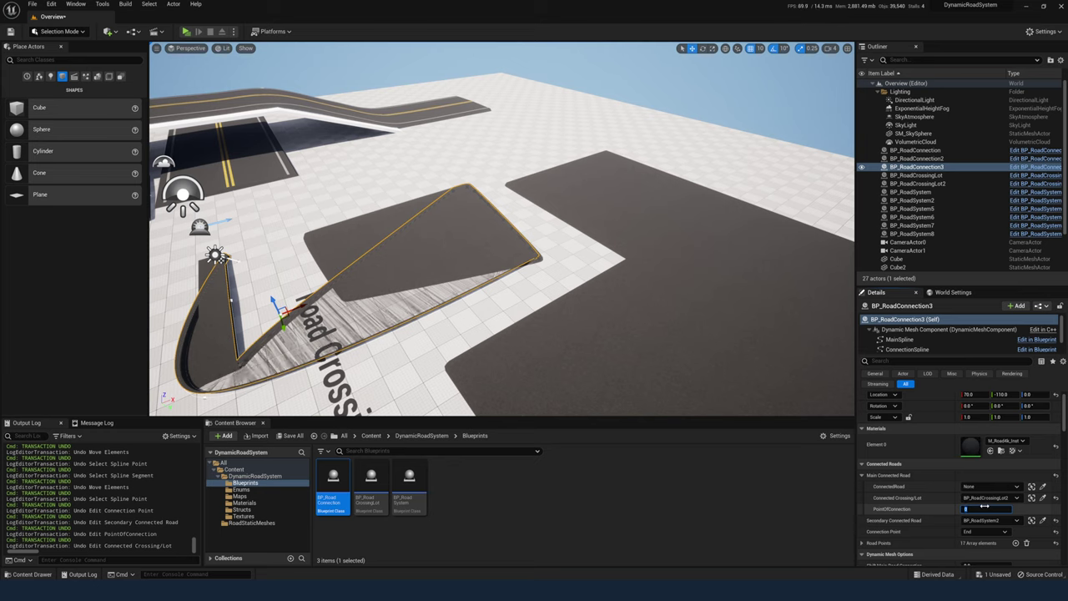
type("2")
key("Return")
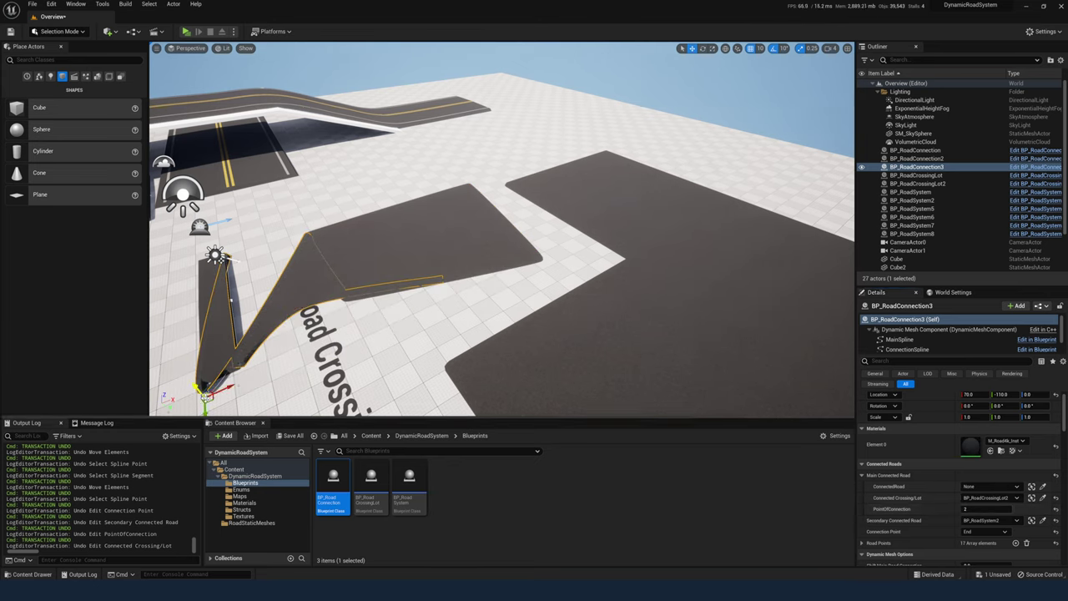
left_click_drag(202, 397, 263, 249)
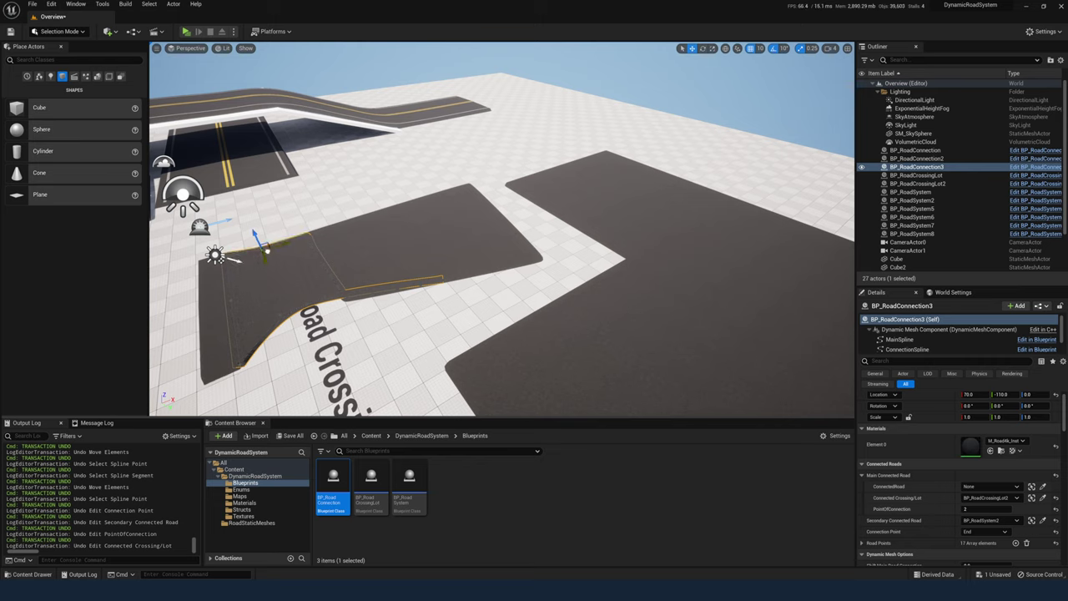
left_click_drag(315, 305, 311, 334)
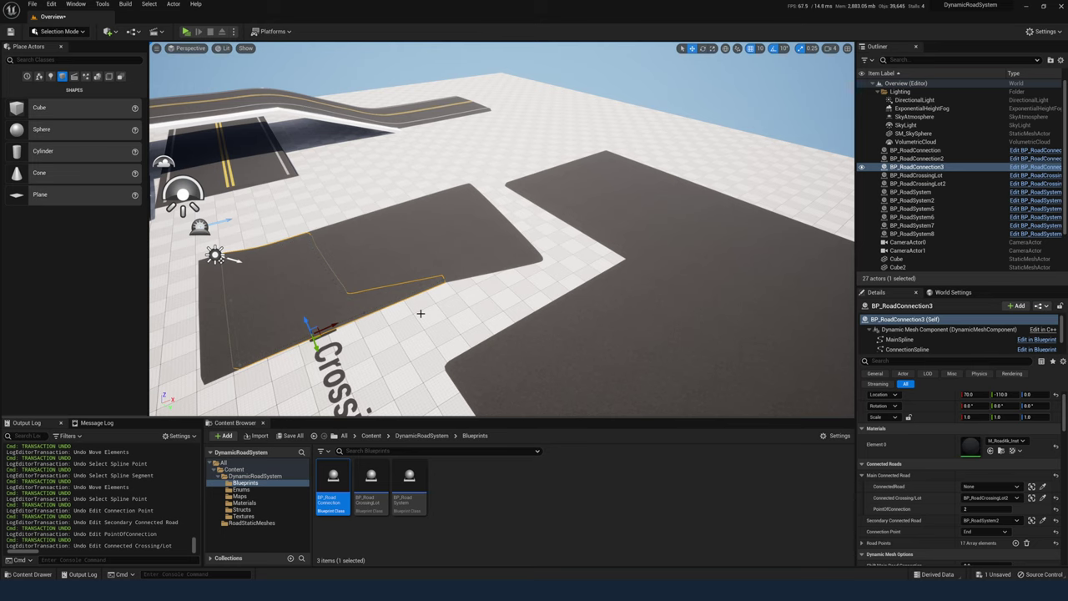
- Move BP_RoadCrossingLot2 across the road and lift BP_RoadConnection3 to meet its surface
left_click(422, 264)
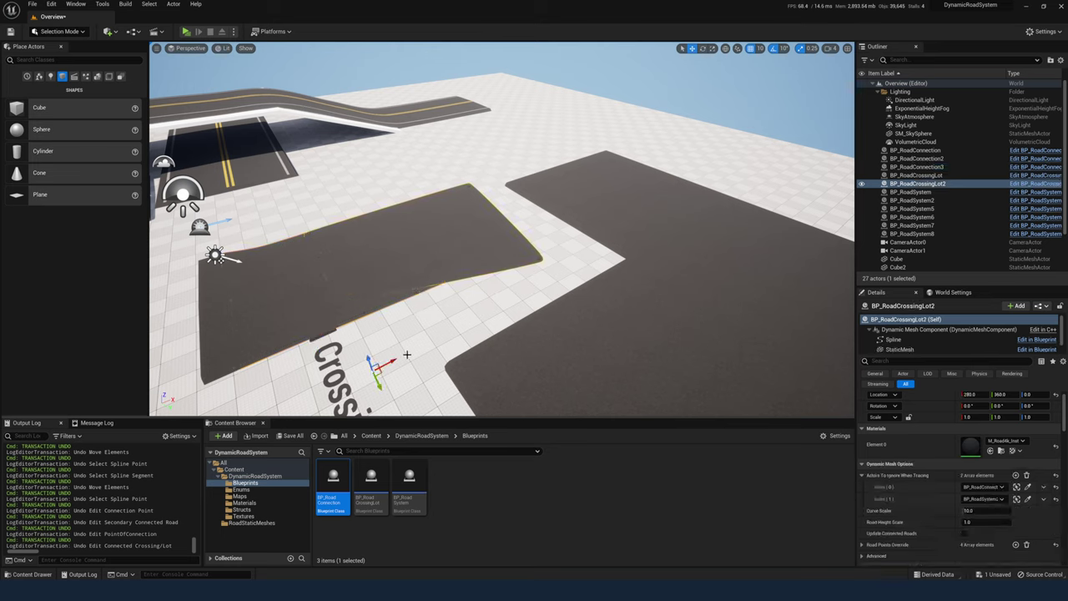
left_click_drag(380, 365, 386, 315)
left_click(368, 303)
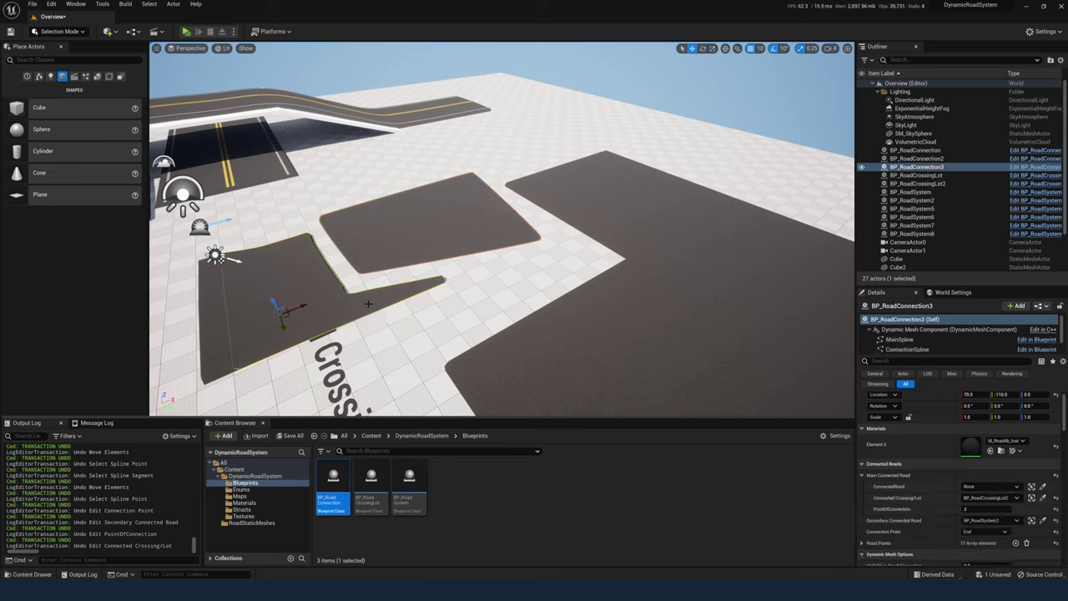
left_click_drag(271, 299, 270, 297)
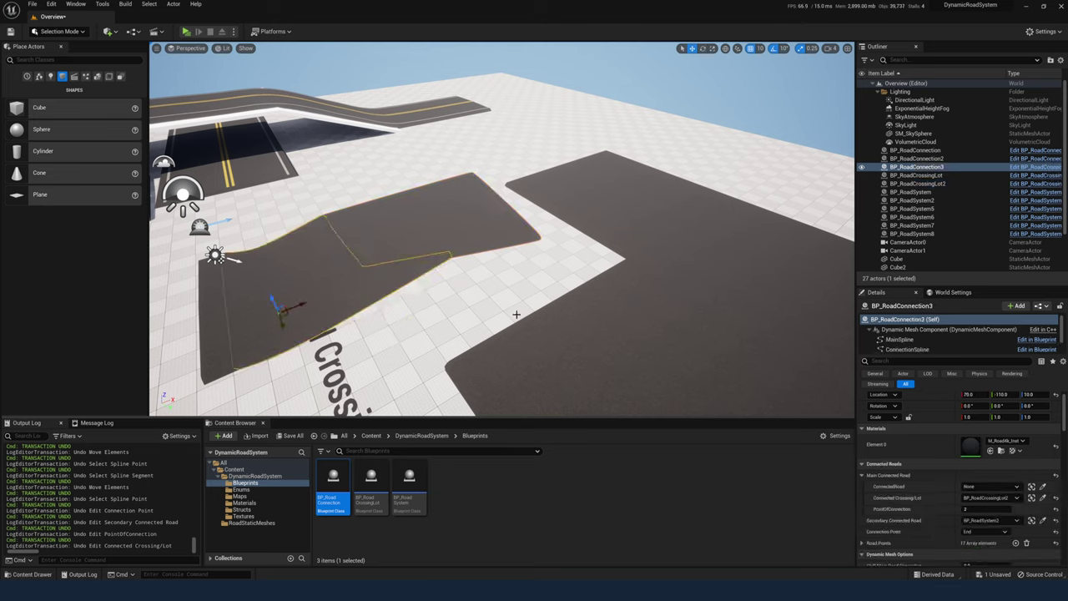
left_click(419, 245)
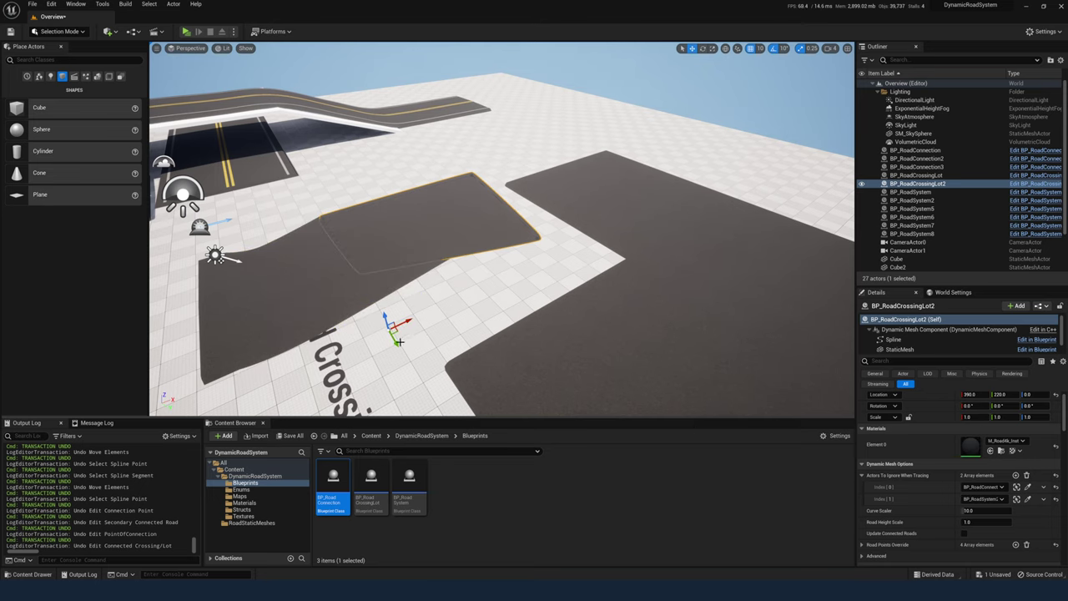
left_click_drag(395, 329, 393, 309)
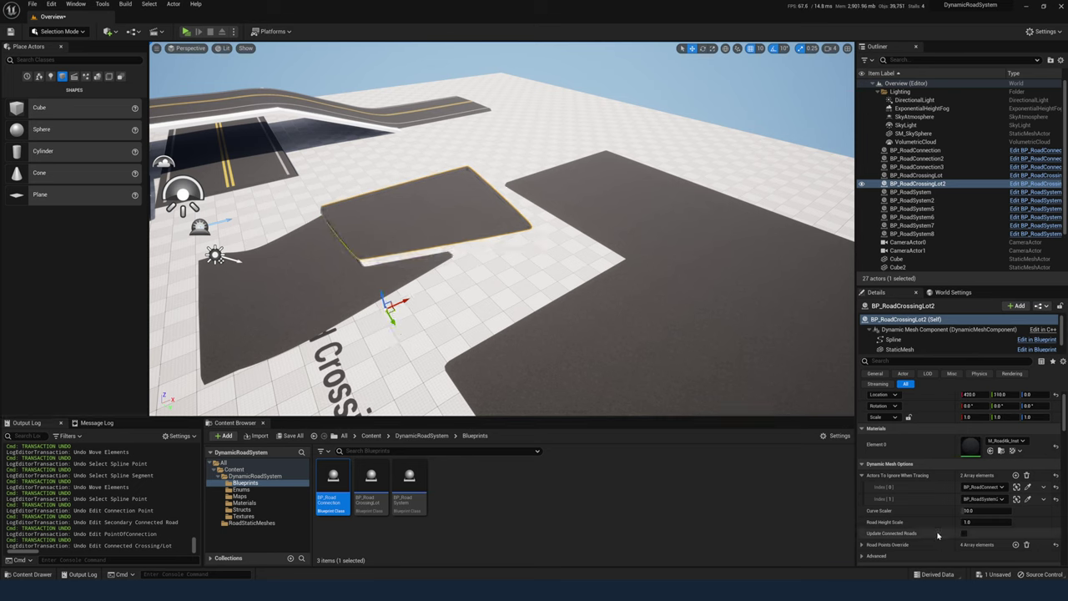
- Toggle Update Connected Roads on the lot while moving it, then enable it on BP_RoadSystem2
scroll(935, 522, "down", 2)
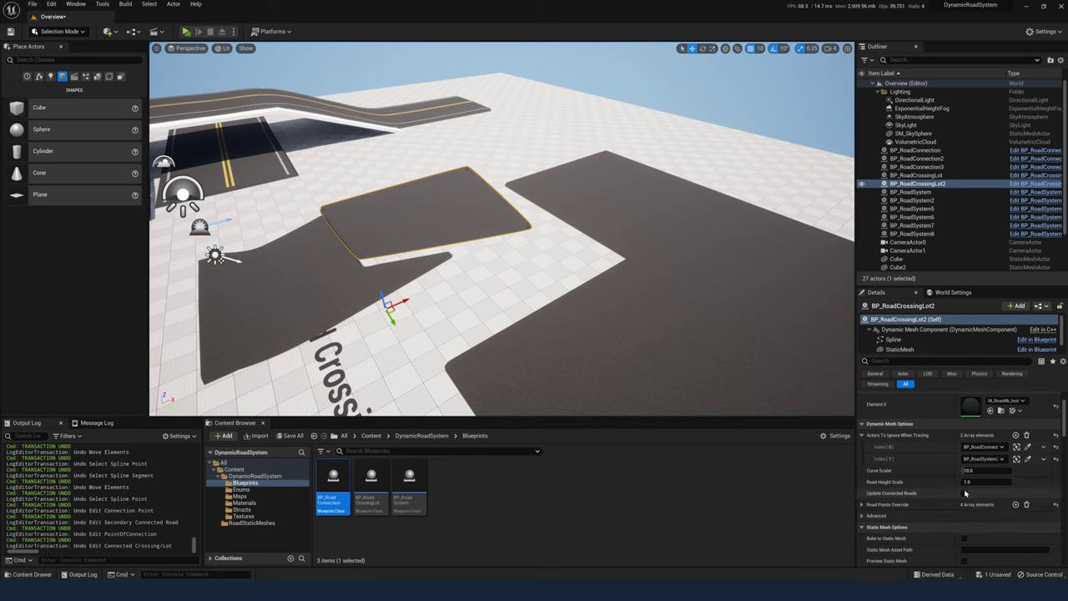
left_click(964, 493)
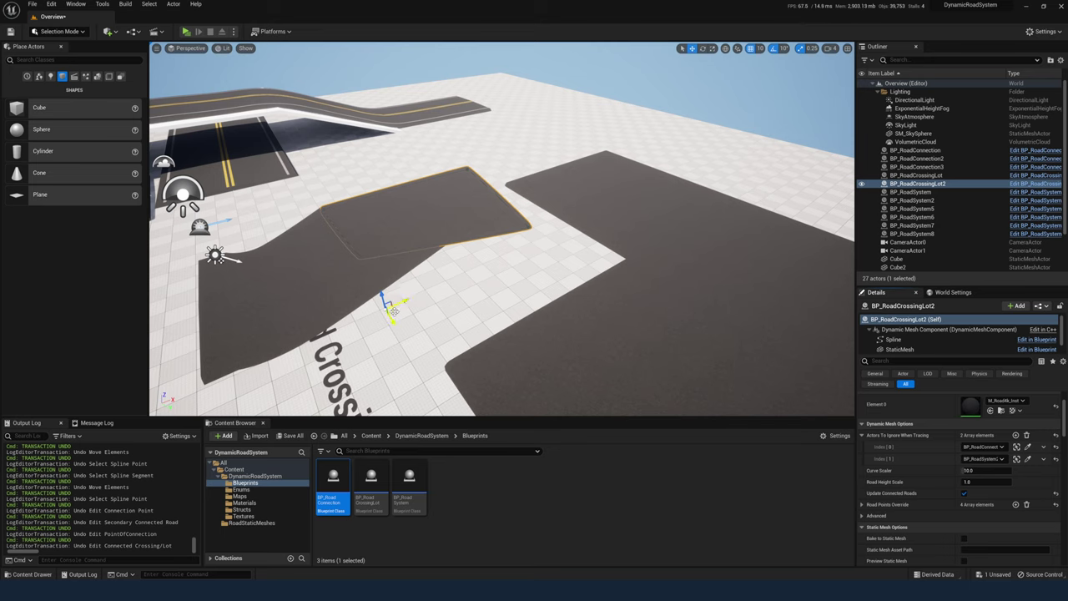
left_click_drag(393, 306, 402, 352)
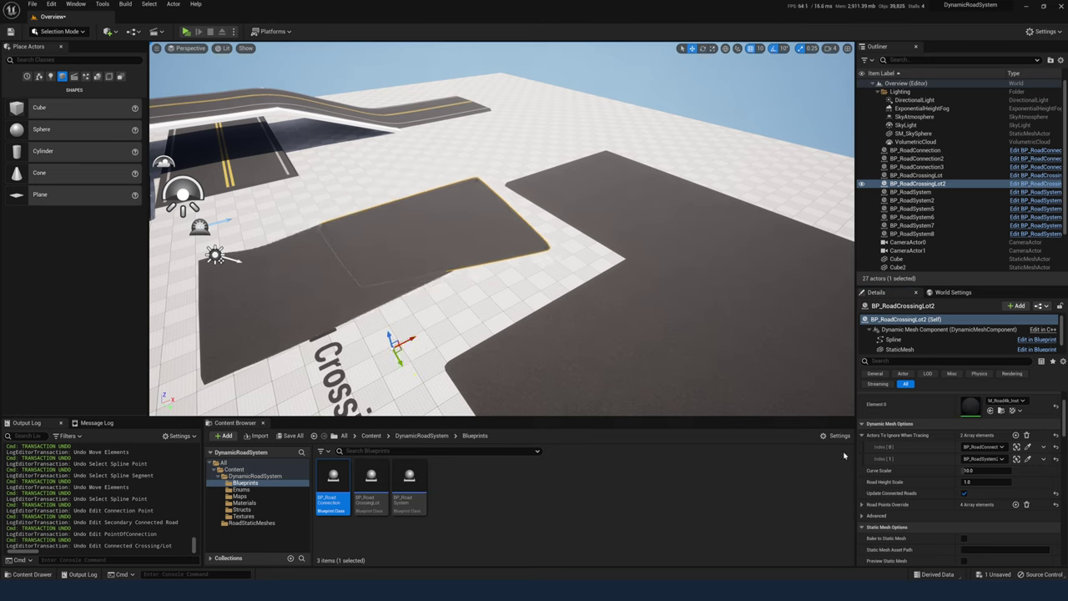
left_click(965, 493)
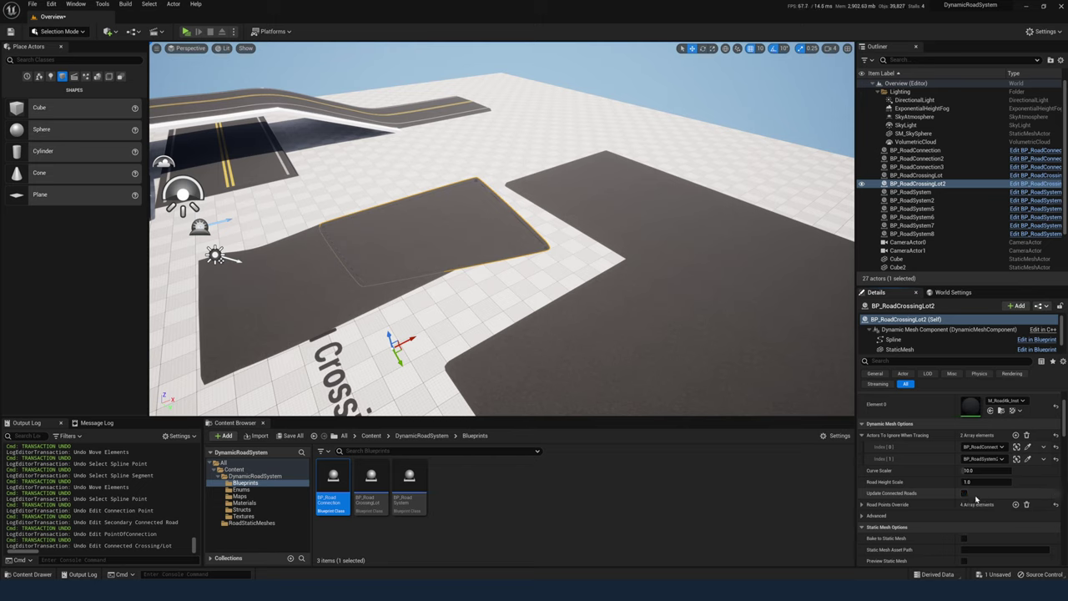
left_click(215, 330)
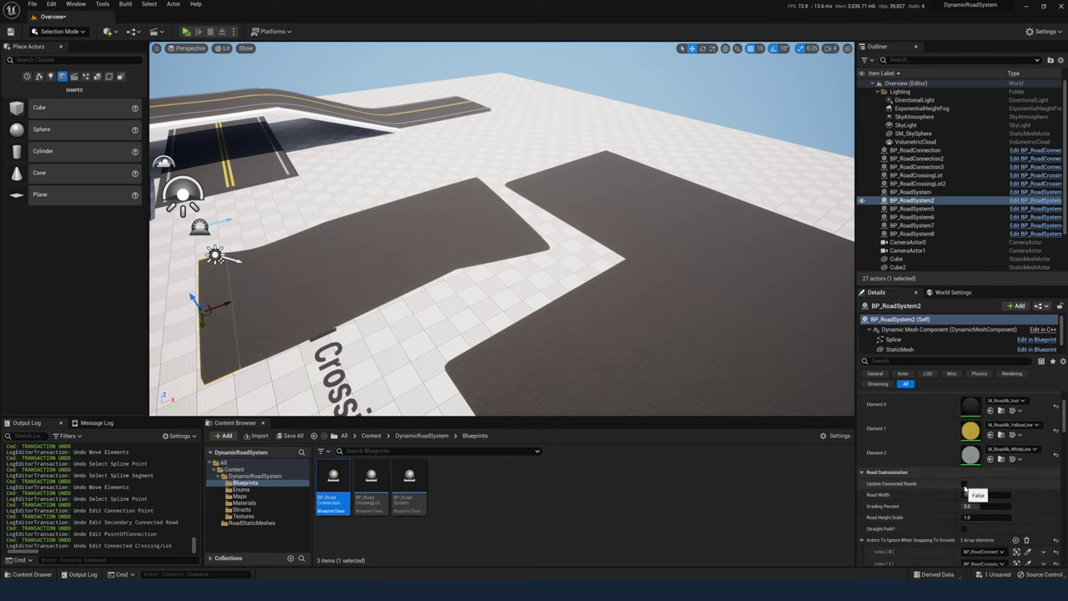
left_click(964, 484)
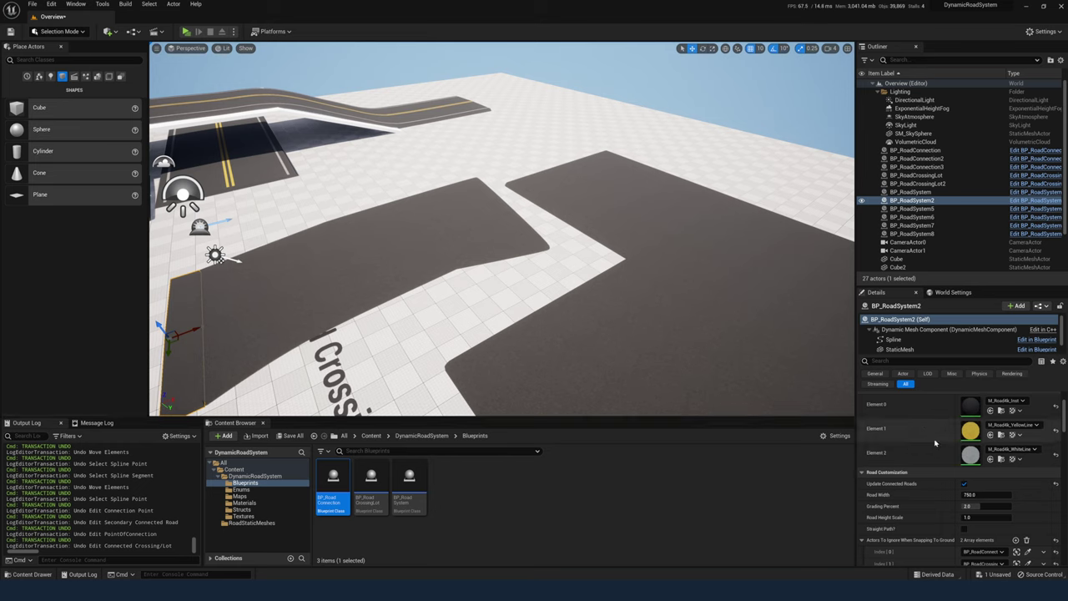
- Drag BP_RoadCrossingLot2's Road Points Override Index [0] Y from 180 to 233.146 and cancel the autosave
left_click(485, 242)
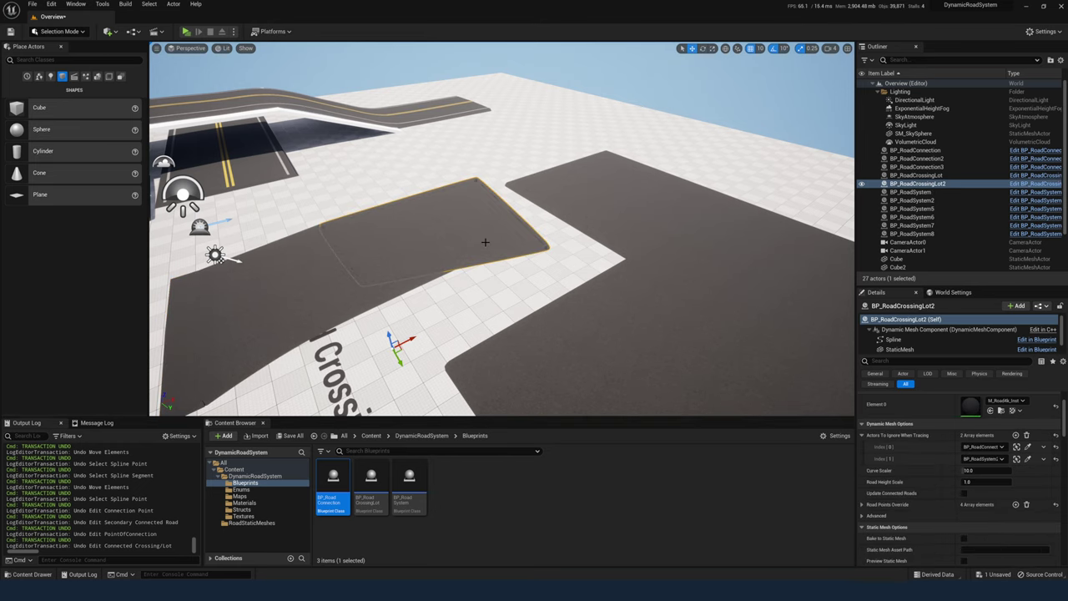
left_click(862, 504)
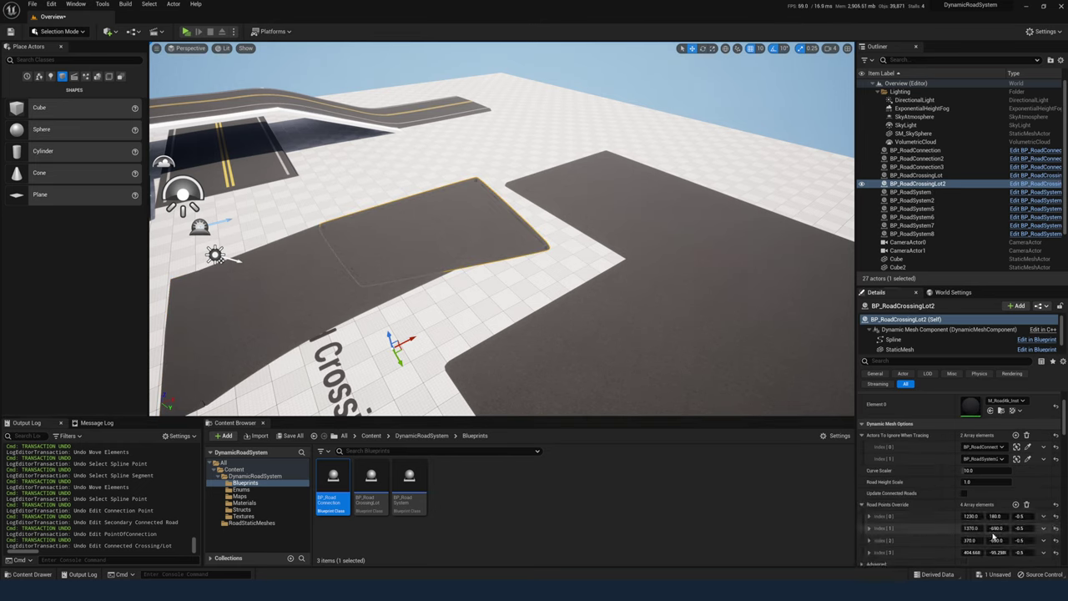
left_click_drag(996, 515, 966, 516)
scroll(949, 518, "down", 3)
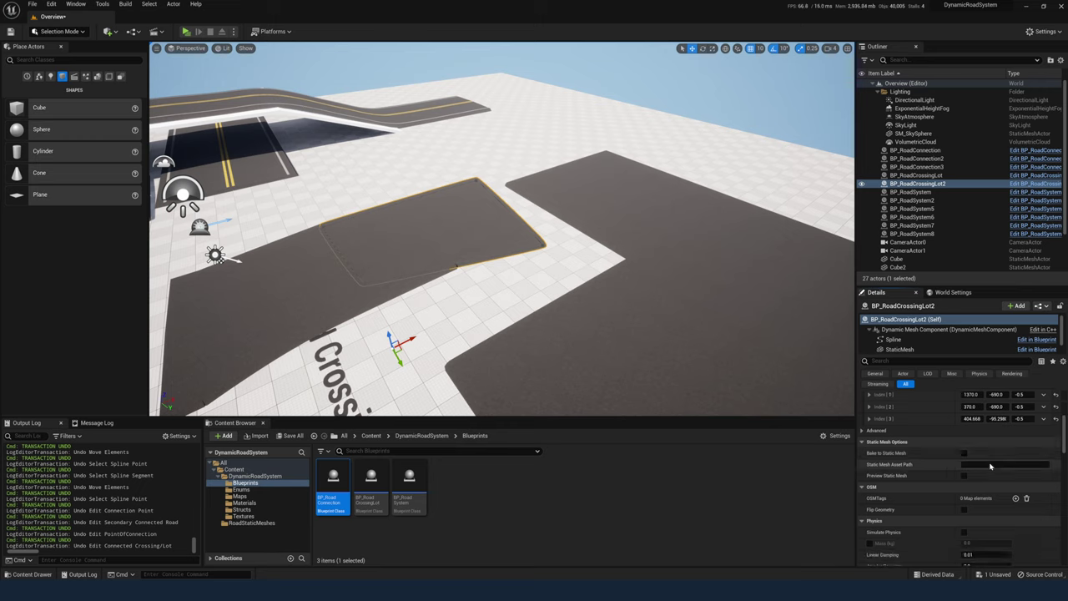
scroll(968, 476, "down", 2)
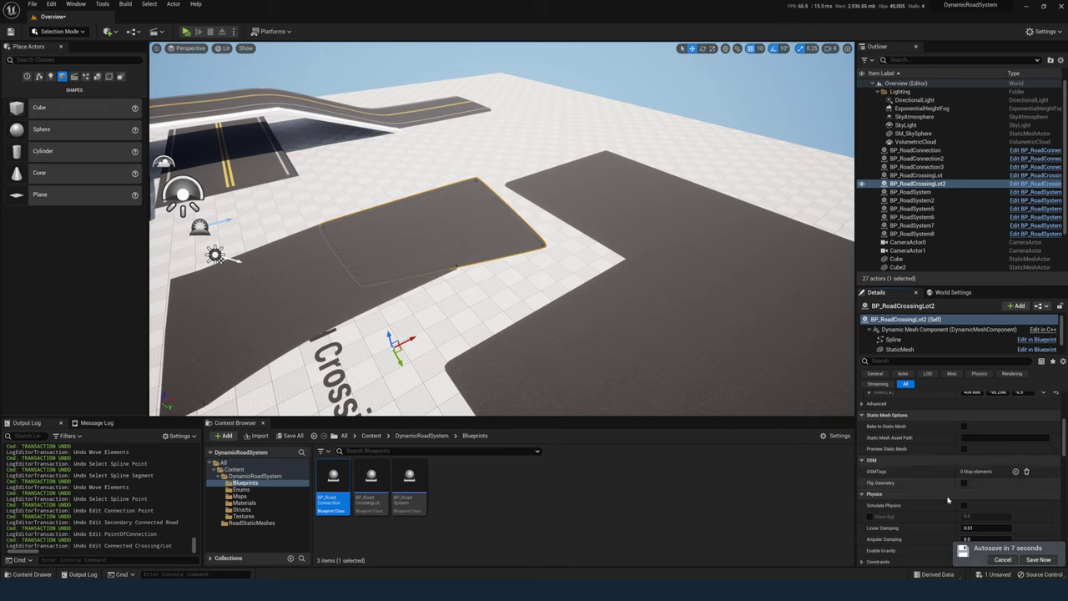
left_click(1002, 559)
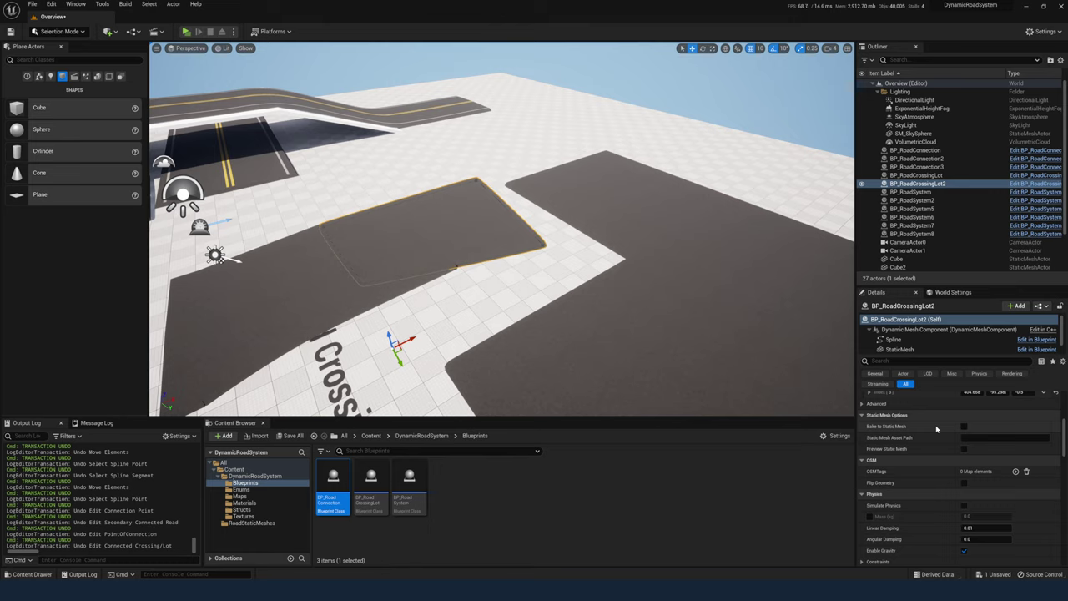
- Open the Demo_Intersection map from Maps without saving the Overview level
left_click(258, 499)
double_click(370, 480)
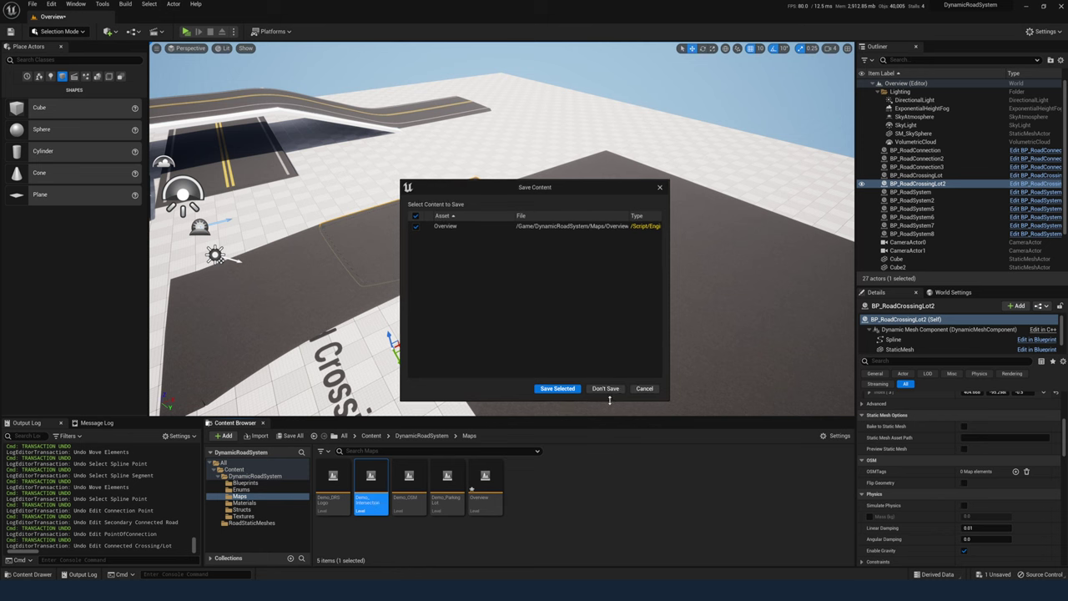
left_click(605, 389)
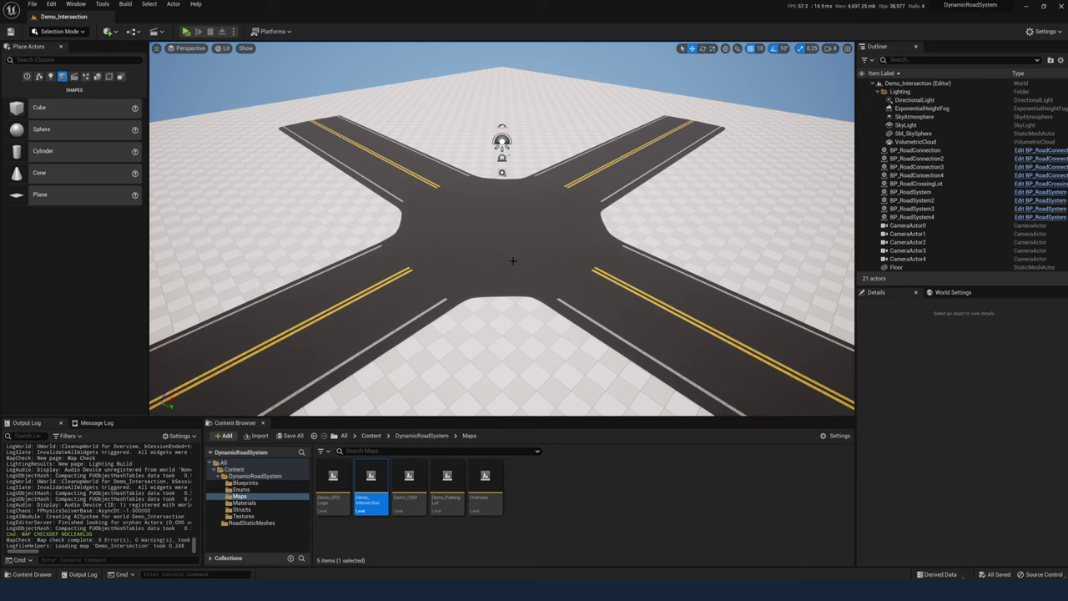
- Inspect the intersection's road strip, central crossing lot and three road connection pieces
left_click(445, 295)
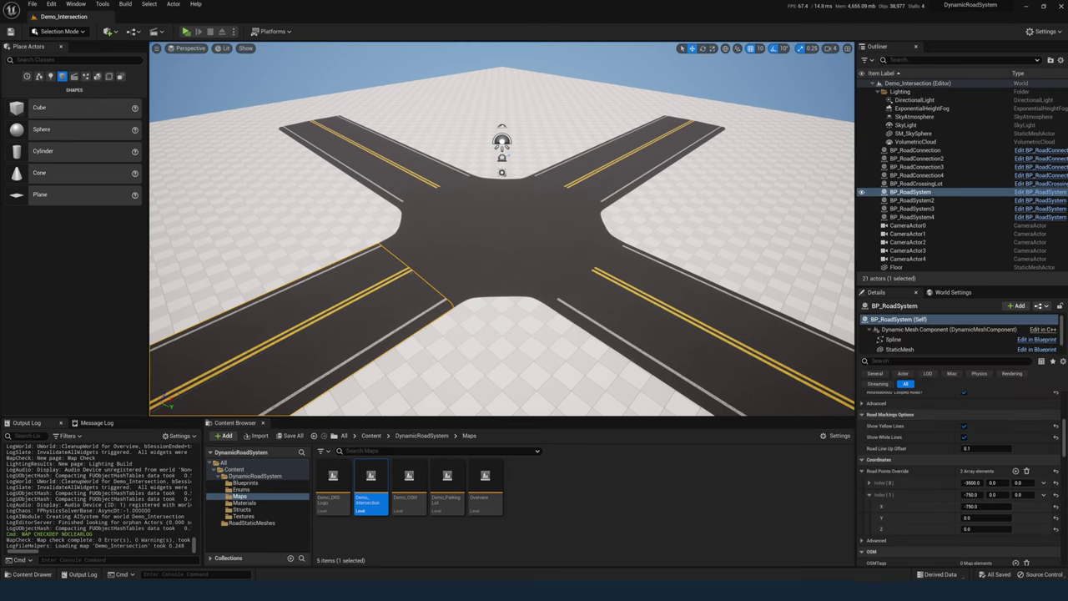
left_click(495, 254)
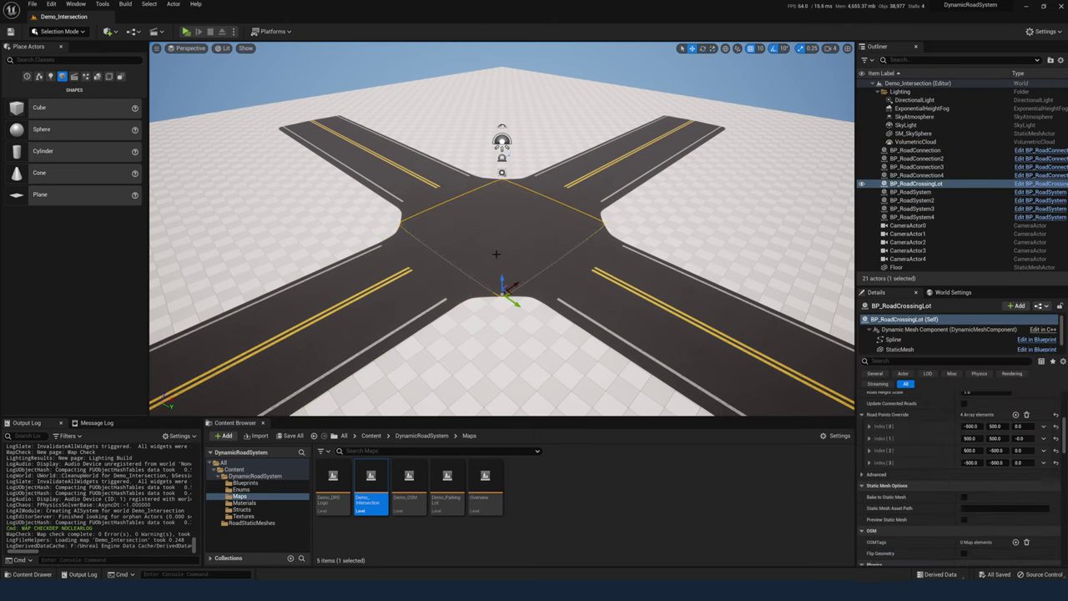
left_click(573, 278)
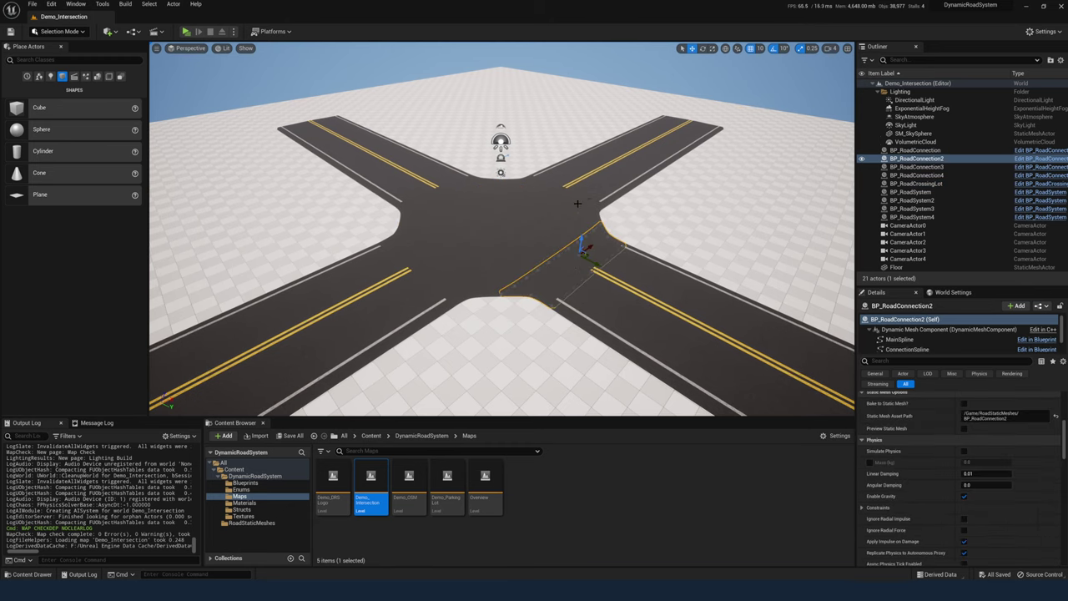
left_click(553, 200)
left_click(426, 196)
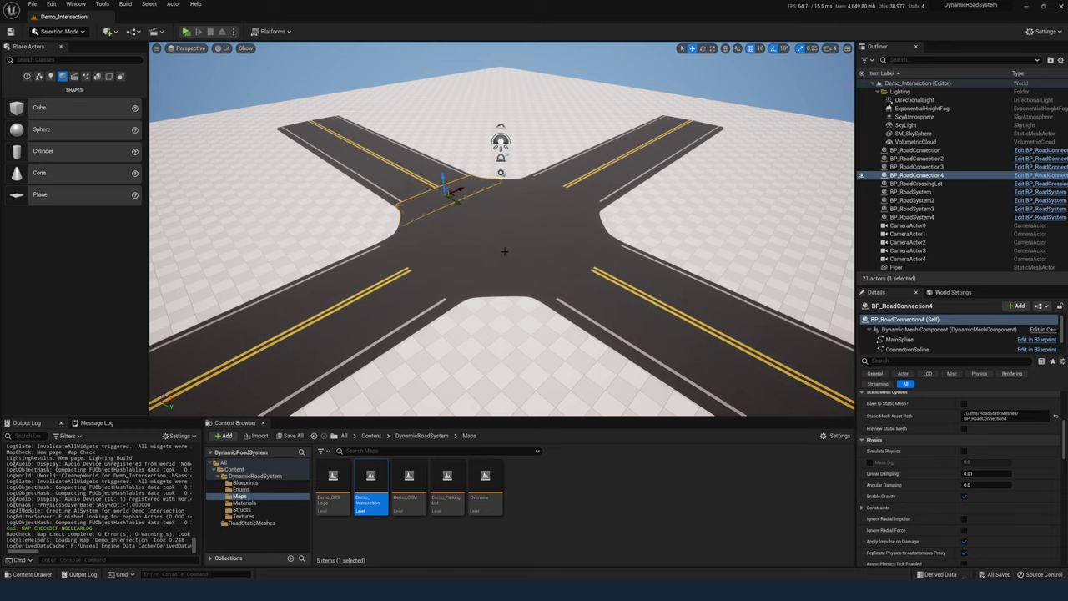
left_click(504, 251)
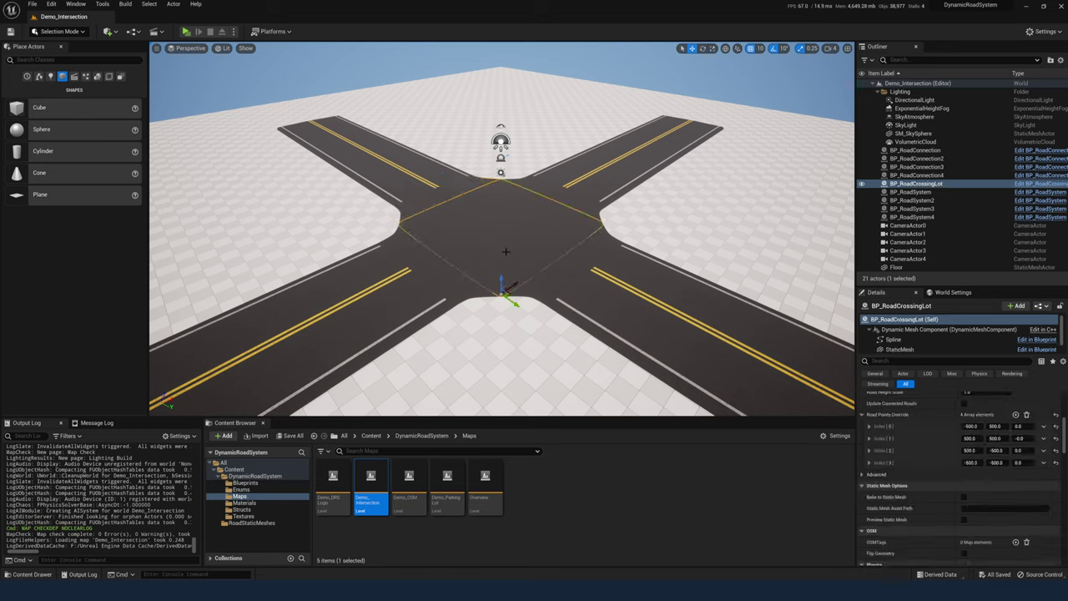